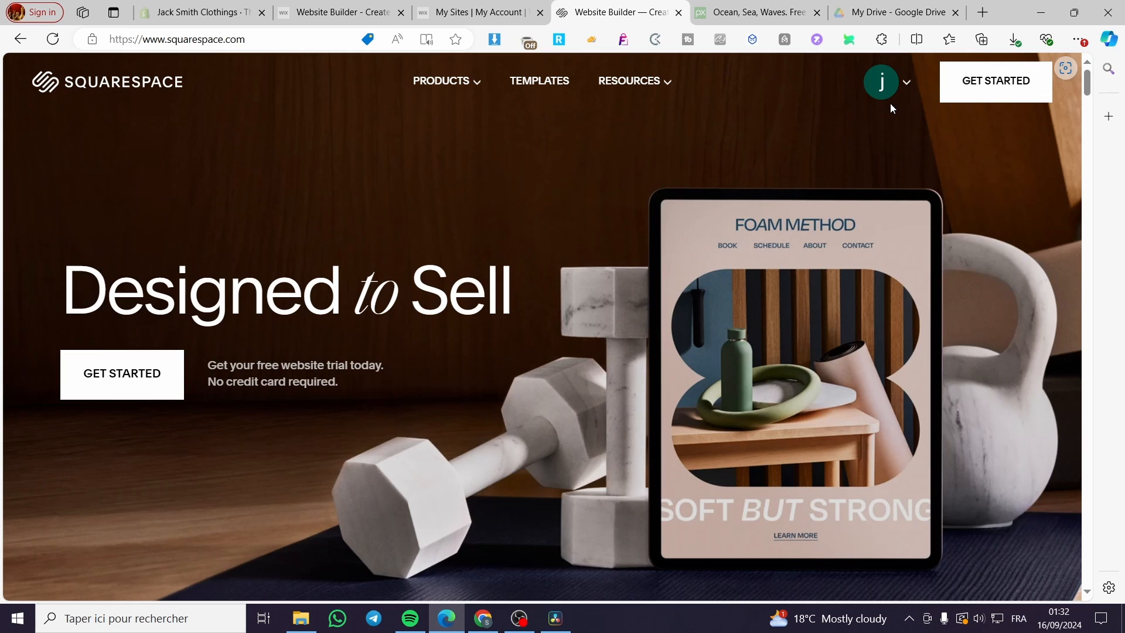
# Open the Squarespace account dashboard and look over the list of existing websites.
pyautogui.click(907, 87)
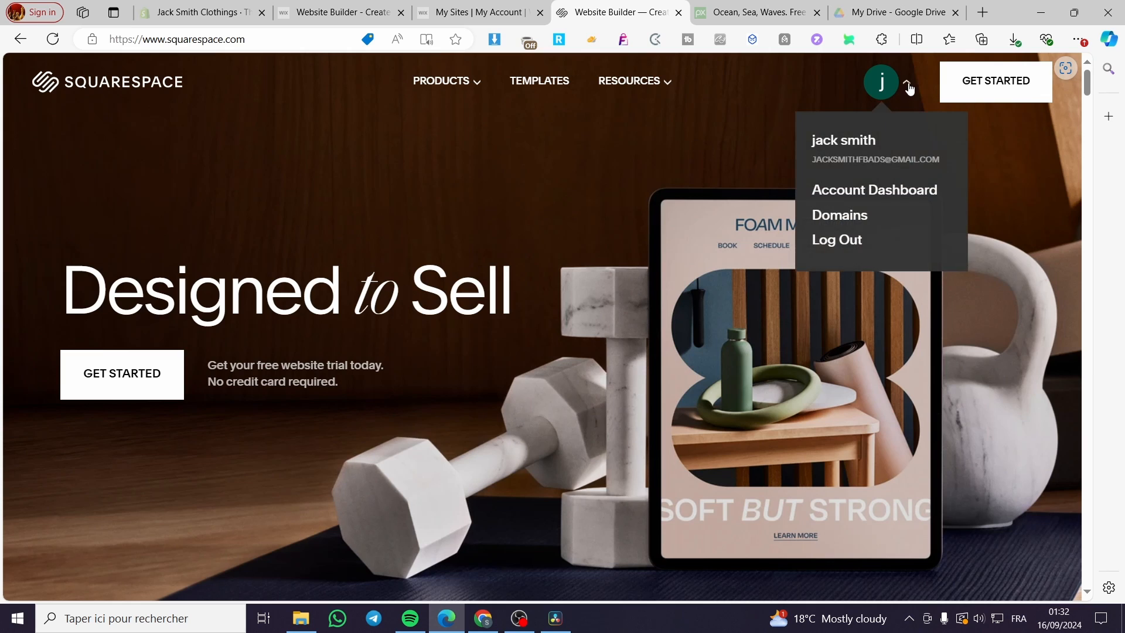
pyautogui.click(866, 191)
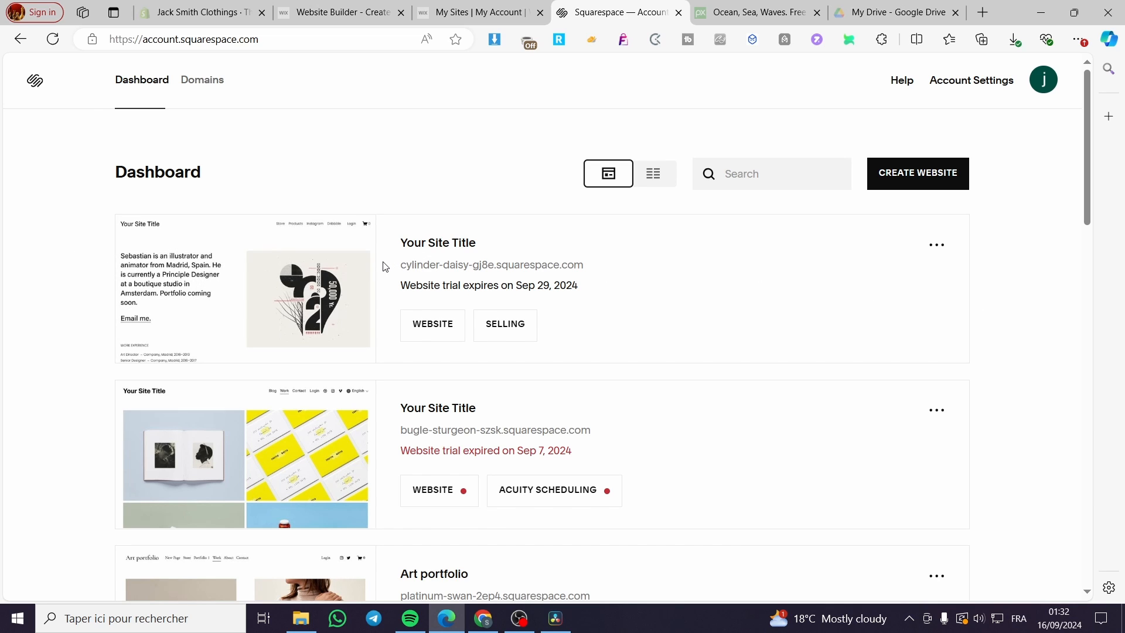
pyautogui.moveTo(365, 266)
pyautogui.moveTo(297, 291)
pyautogui.scroll(-3, 769, 334)
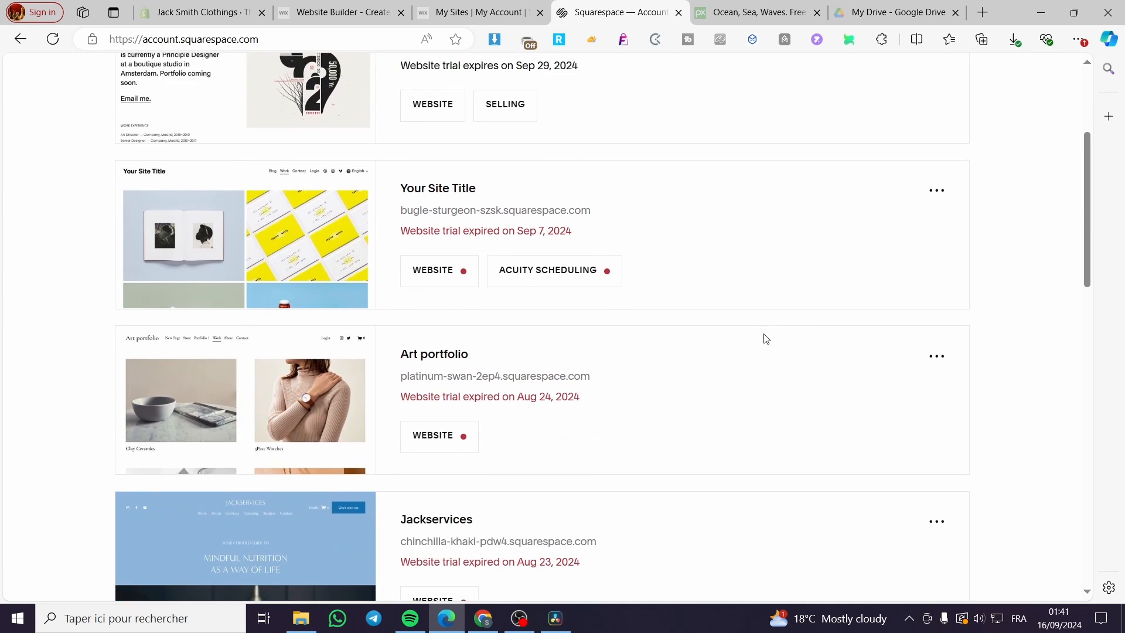
pyautogui.scroll(3, 764, 336)
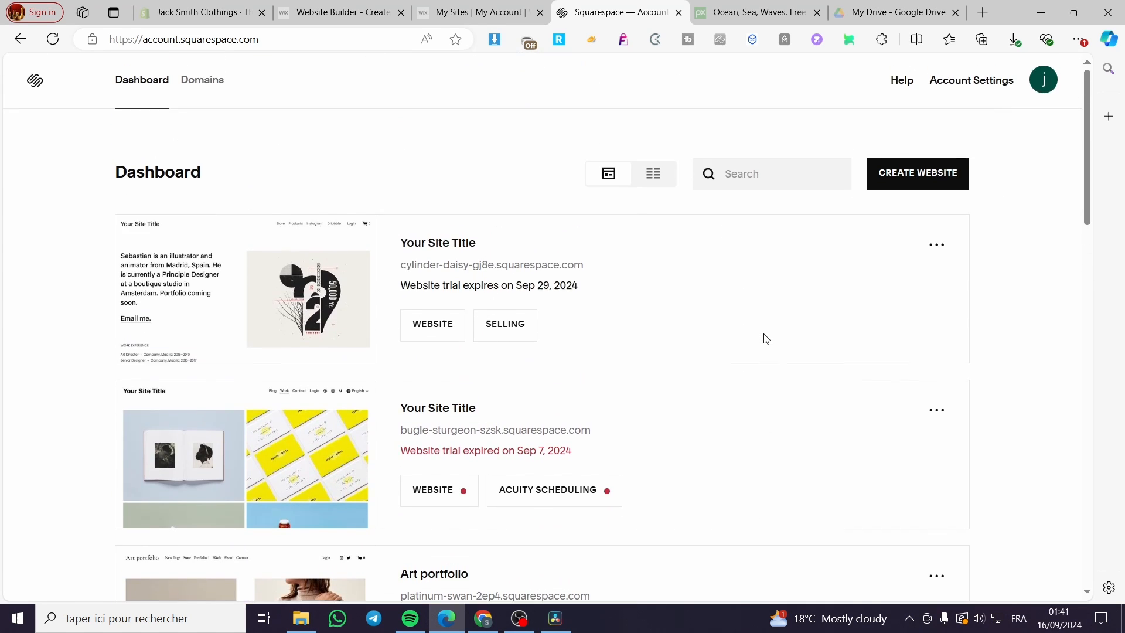
# Start creating a website to examine the Popular Designs templates, and return to the dashboard without choosing one.
pyautogui.click(909, 181)
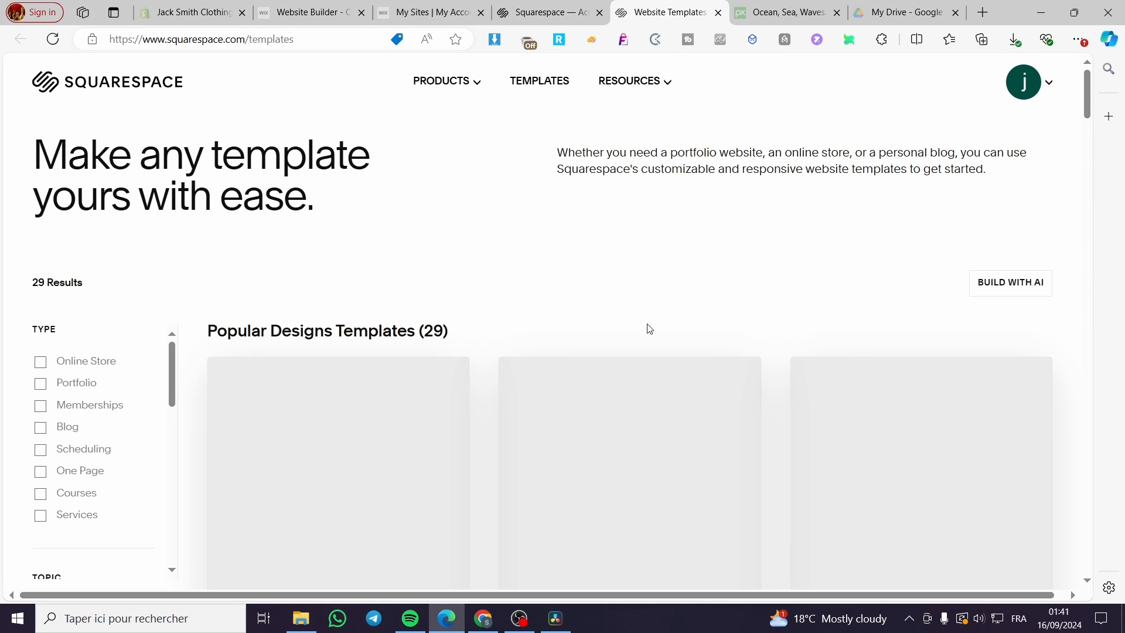
pyautogui.scroll(-3, 650, 330)
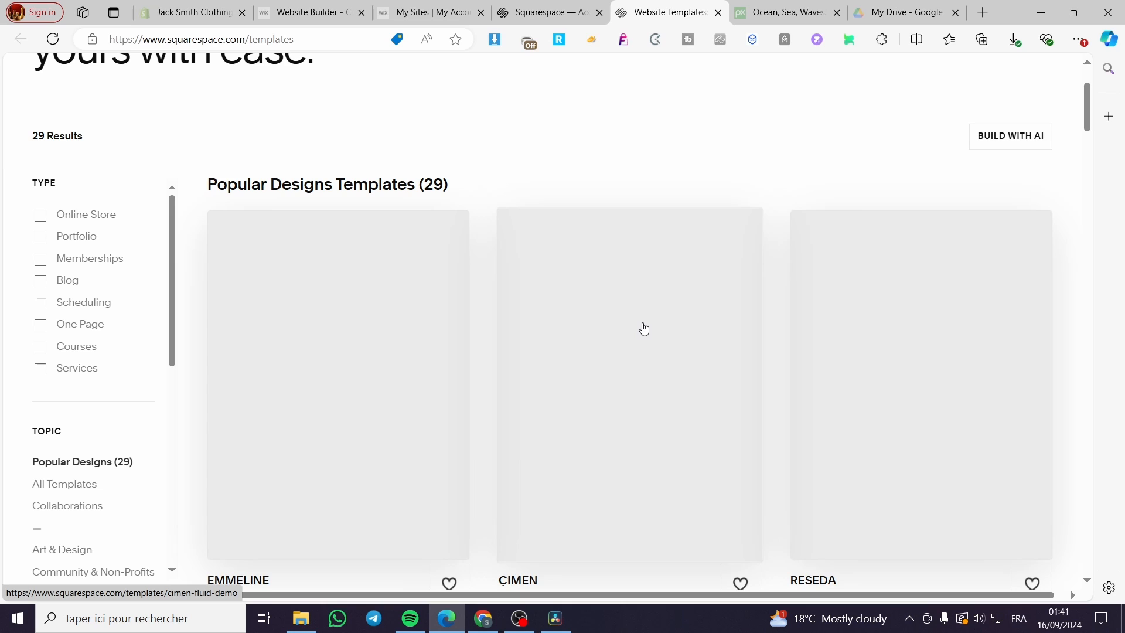
pyautogui.scroll(-5, 536, 277)
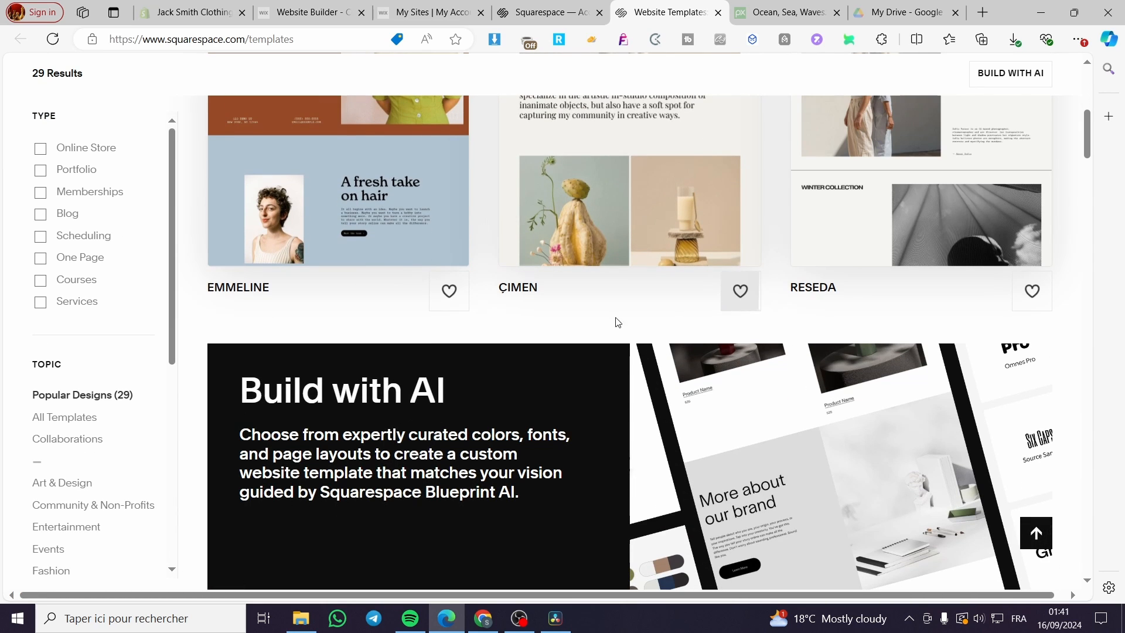
pyautogui.scroll(-8, 586, 322)
pyautogui.scroll(1, 928, 350)
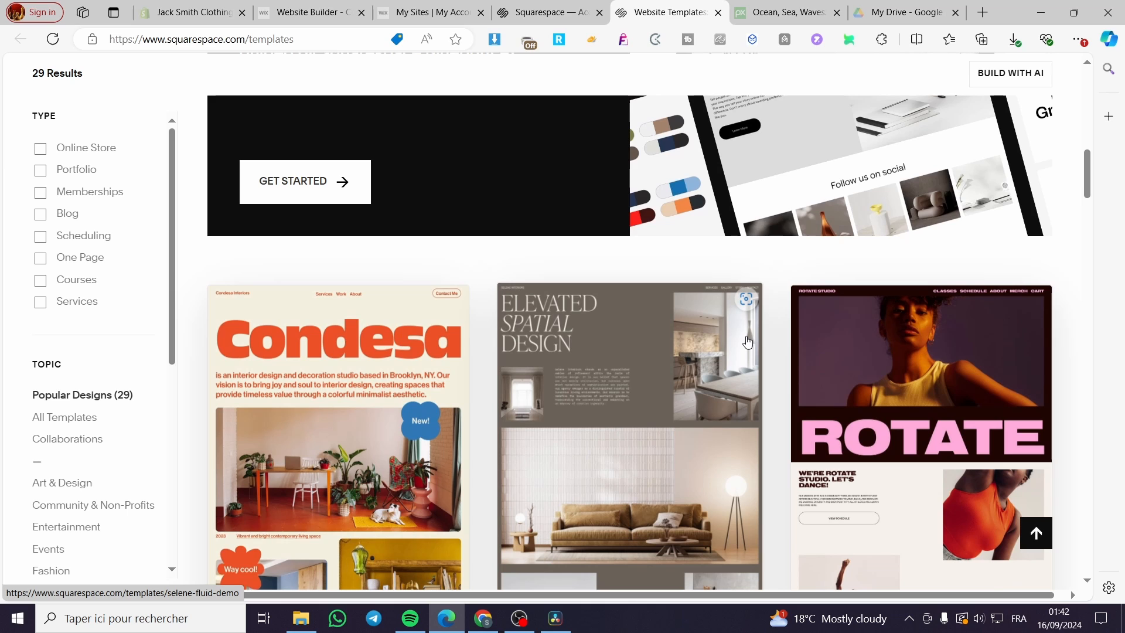
pyautogui.scroll(5, 622, 309)
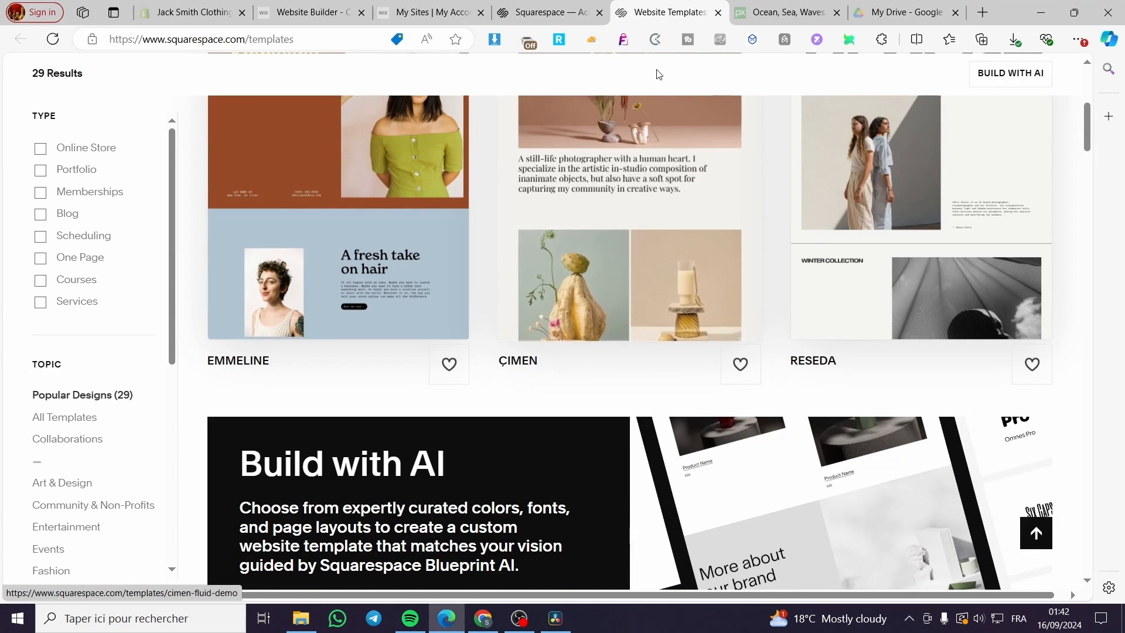
pyautogui.click(718, 12)
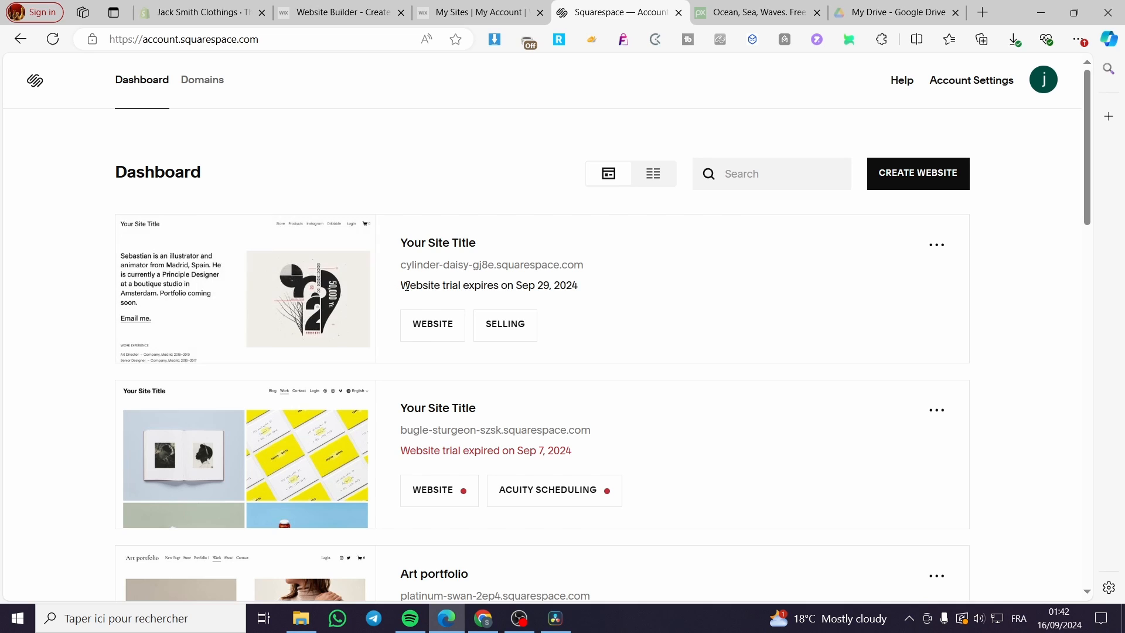
# Open the cylinder-daisy-gj8e.squarespace.com site for management and look through its admin sections.
pyautogui.click(282, 296)
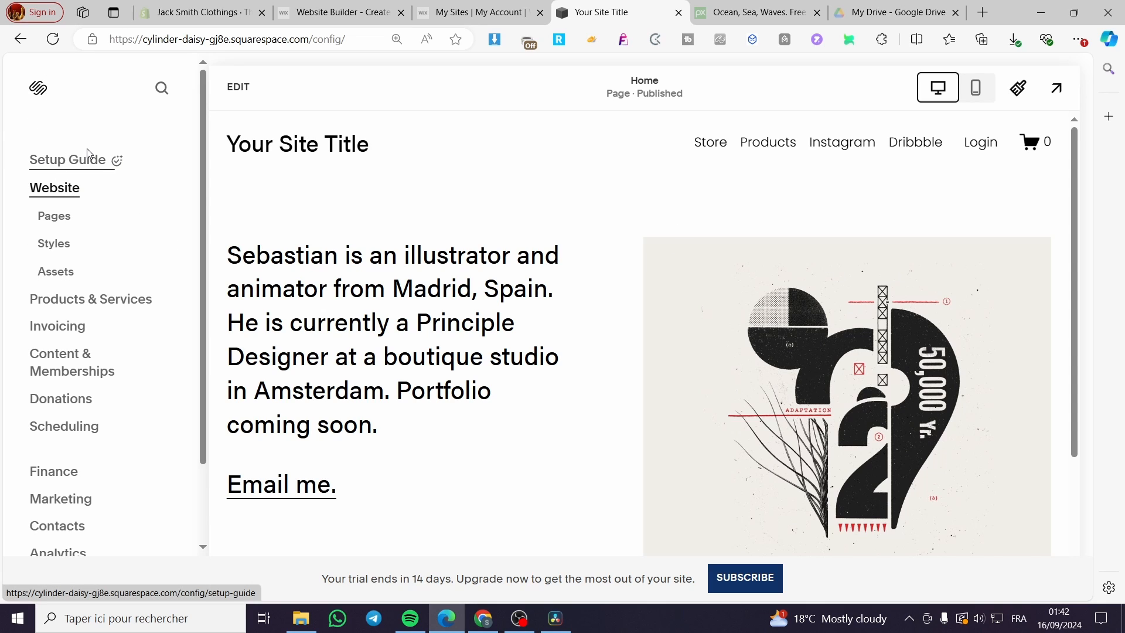
pyautogui.scroll(-2, 95, 164)
pyautogui.scroll(2, 88, 250)
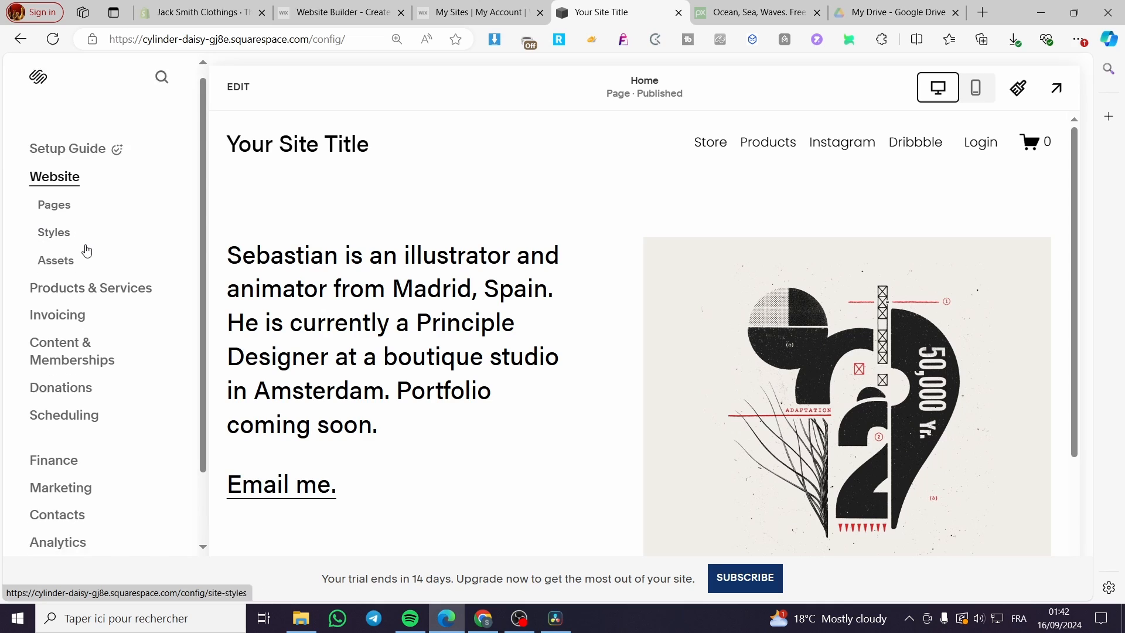
pyautogui.scroll(-2, 86, 248)
pyautogui.scroll(2, 99, 234)
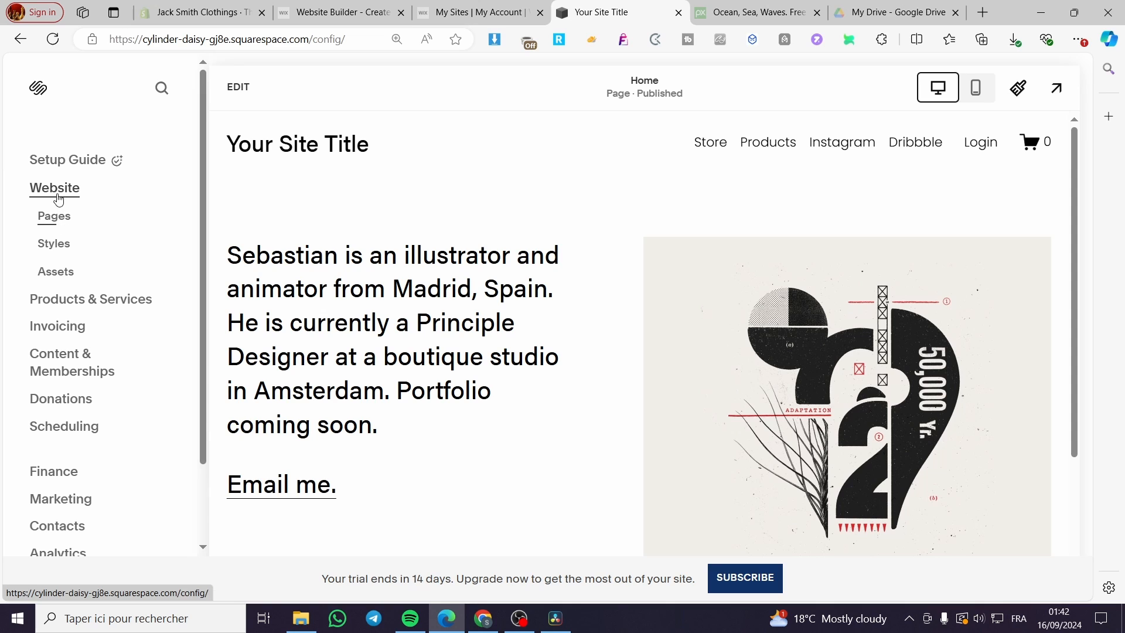
# Examine the site's Pages, Styles and Assets areas, and return to the Website overview.
pyautogui.click(55, 218)
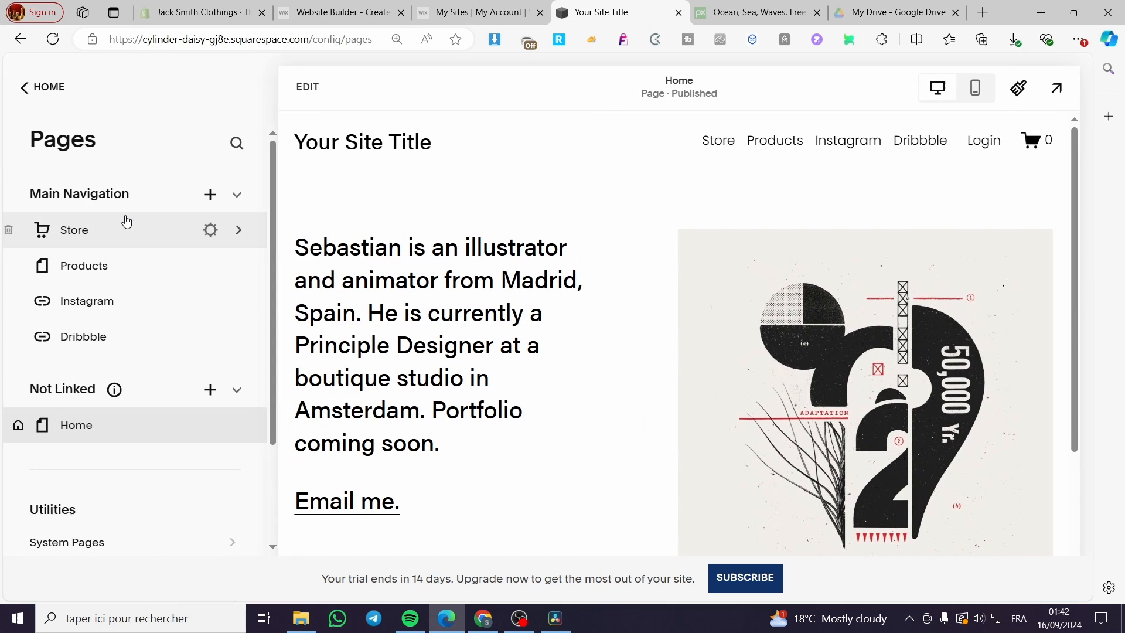
pyautogui.click(43, 86)
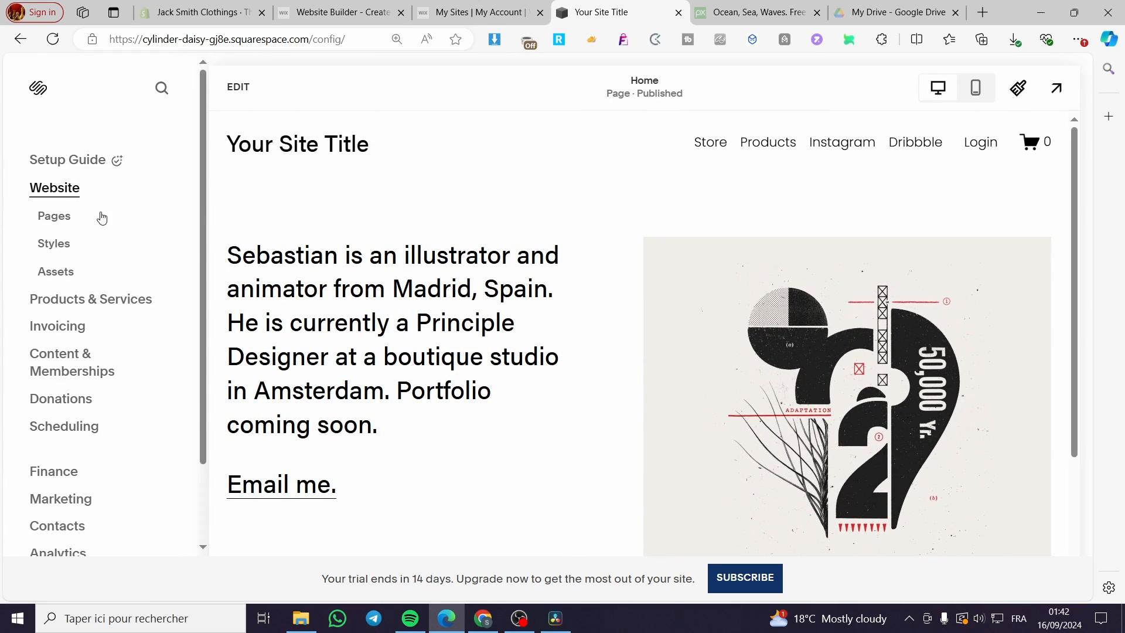
pyautogui.click(54, 243)
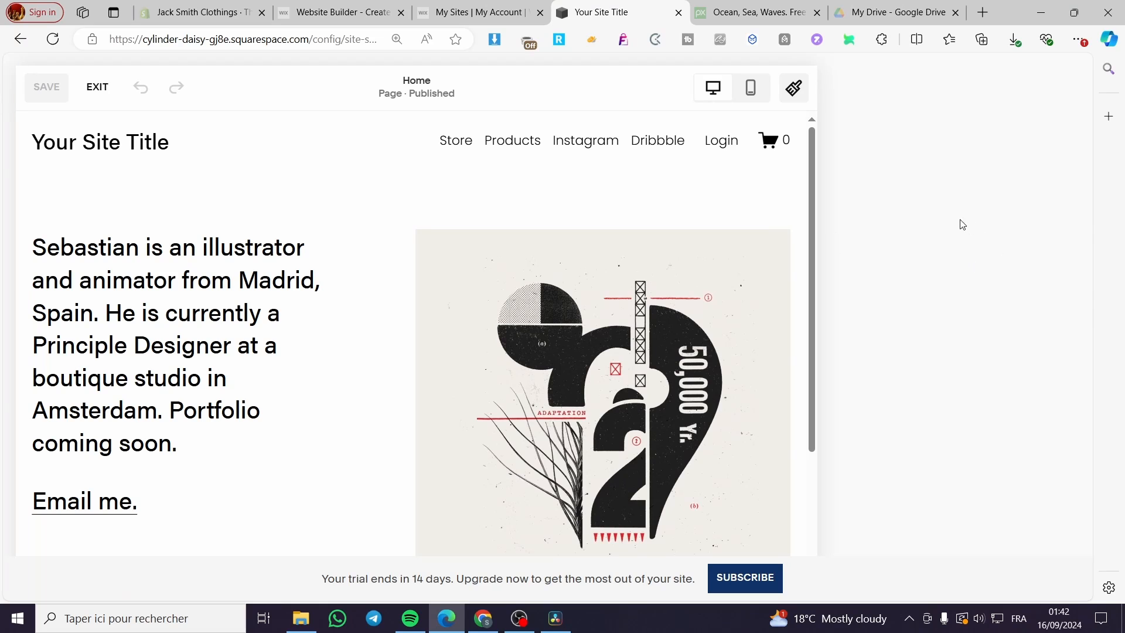
pyautogui.click(94, 86)
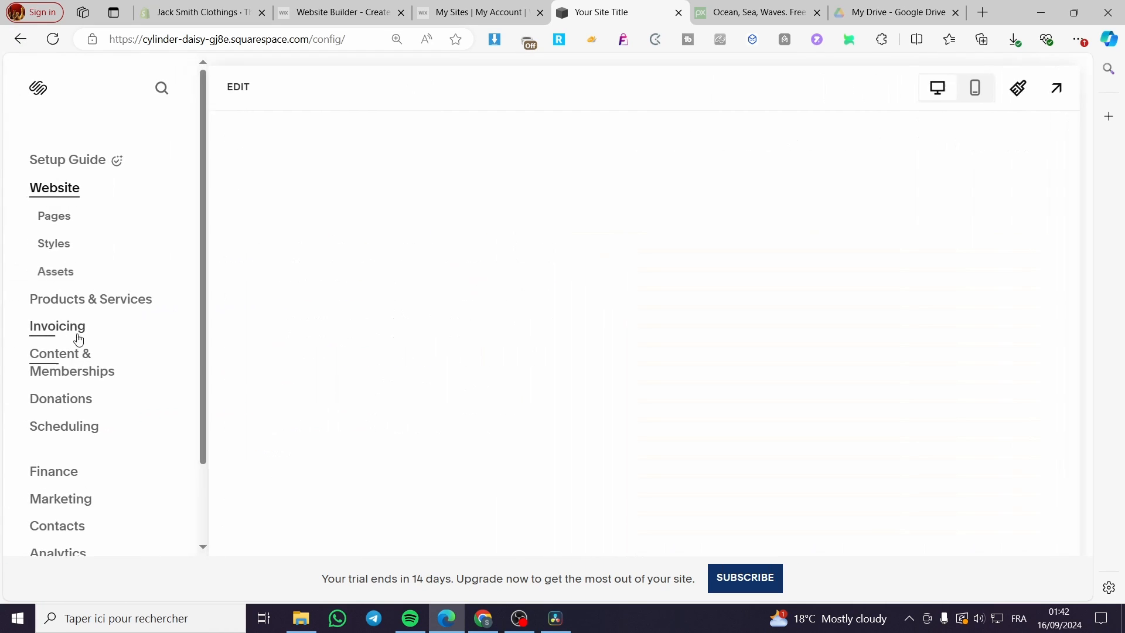
pyautogui.click(54, 271)
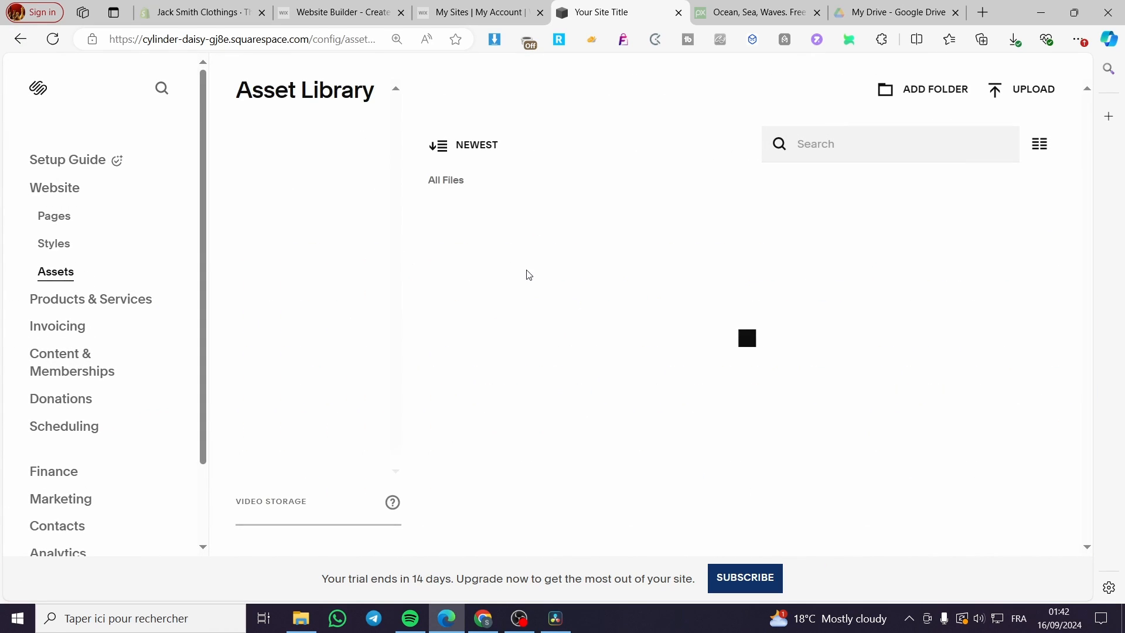
pyautogui.click(65, 189)
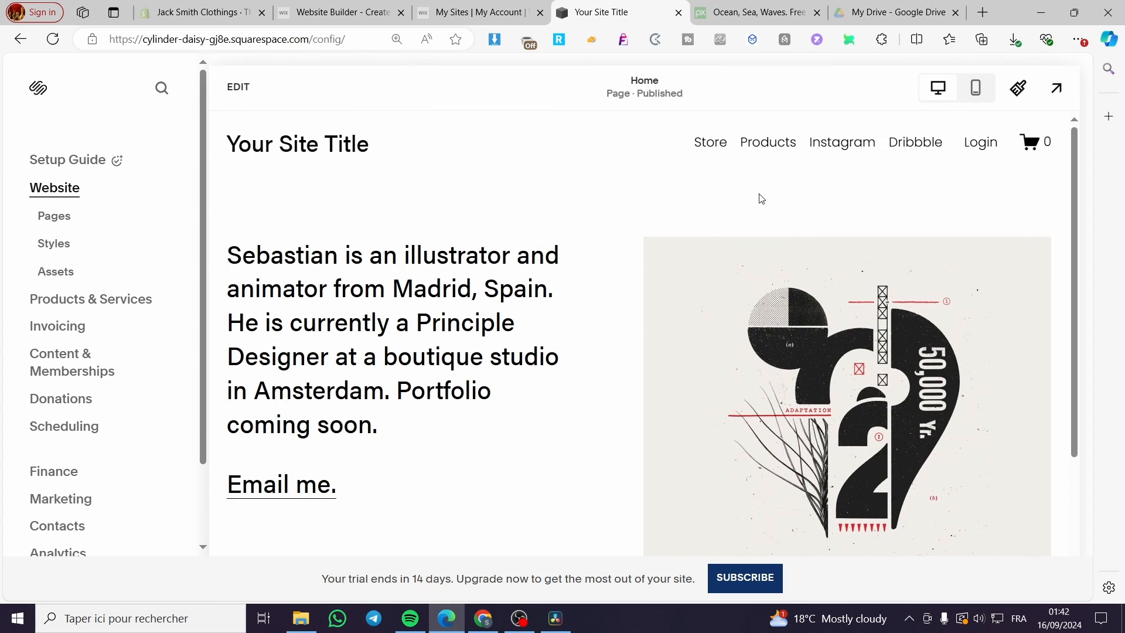
# Review the content of the site's Home page and Products page in the preview.
pyautogui.scroll(-3, 762, 199)
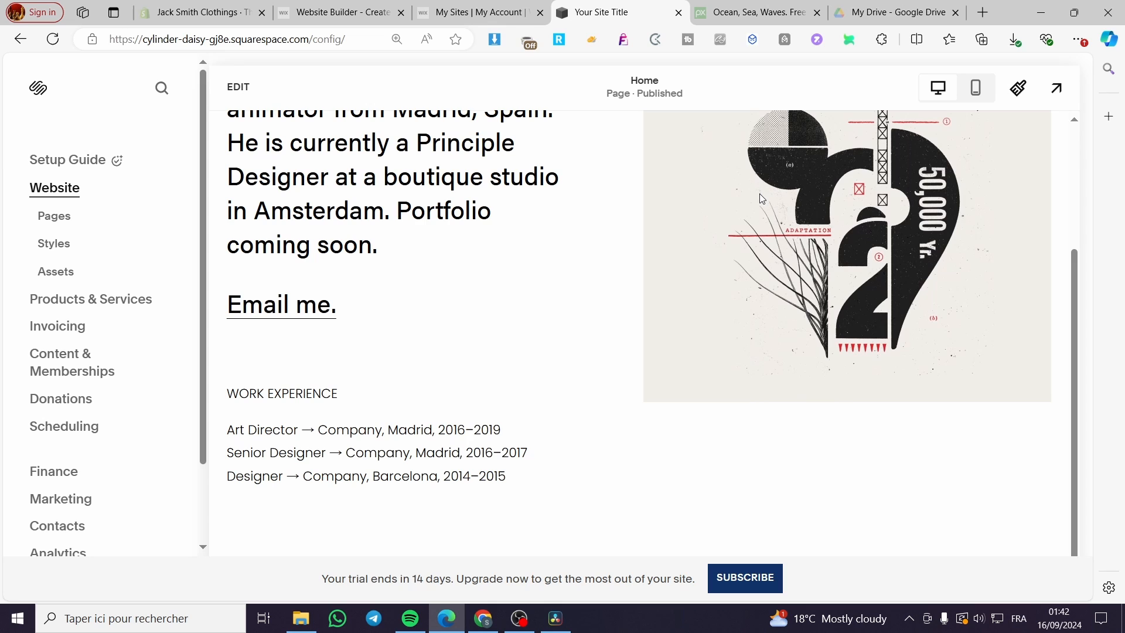
pyautogui.scroll(3, 728, 491)
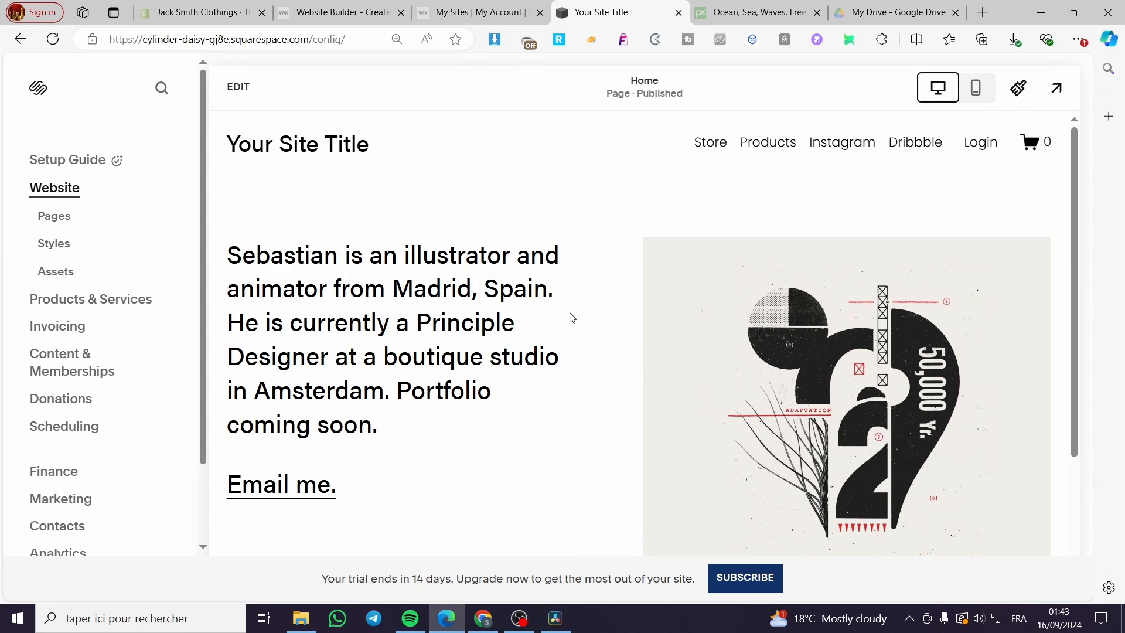
pyautogui.scroll(-3, 633, 317)
pyautogui.scroll(3, 508, 310)
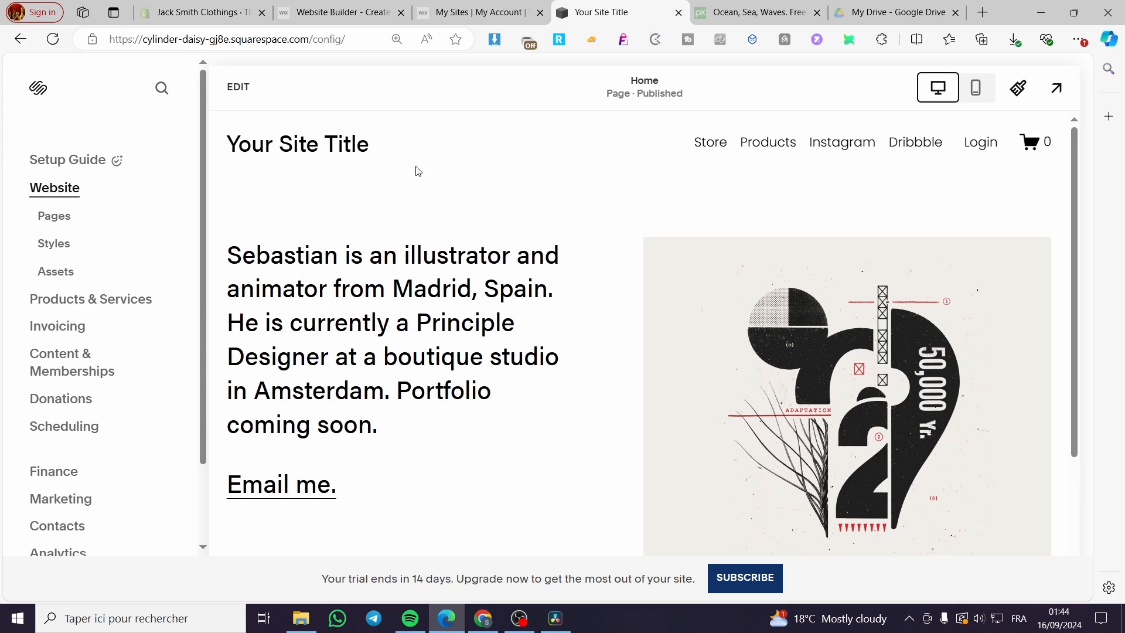
pyautogui.click(773, 152)
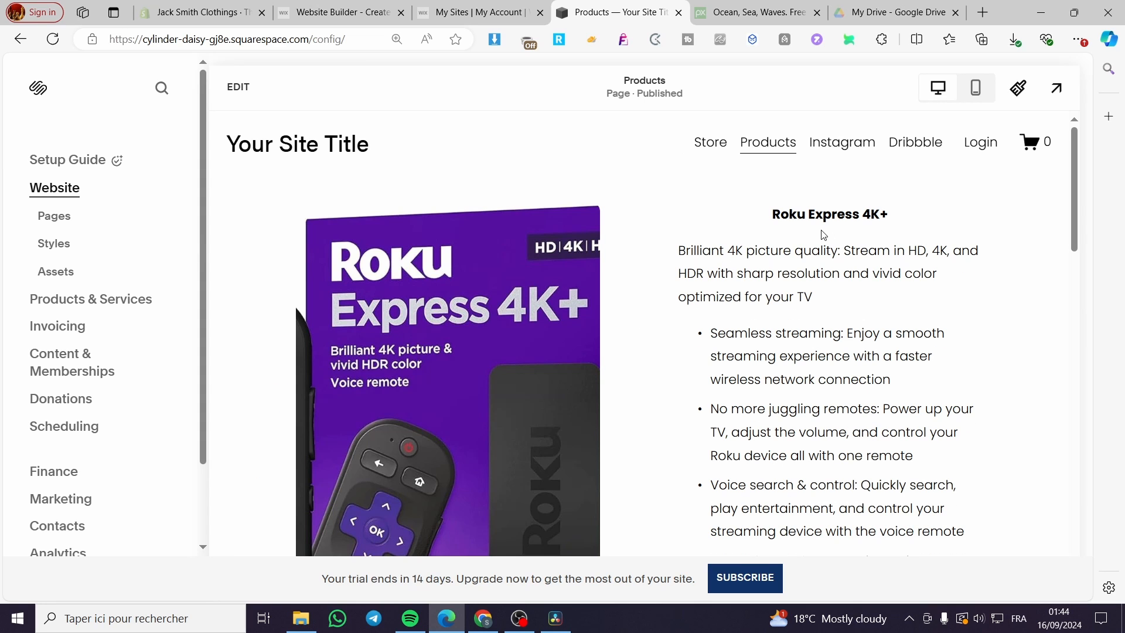
pyautogui.scroll(-5, 846, 217)
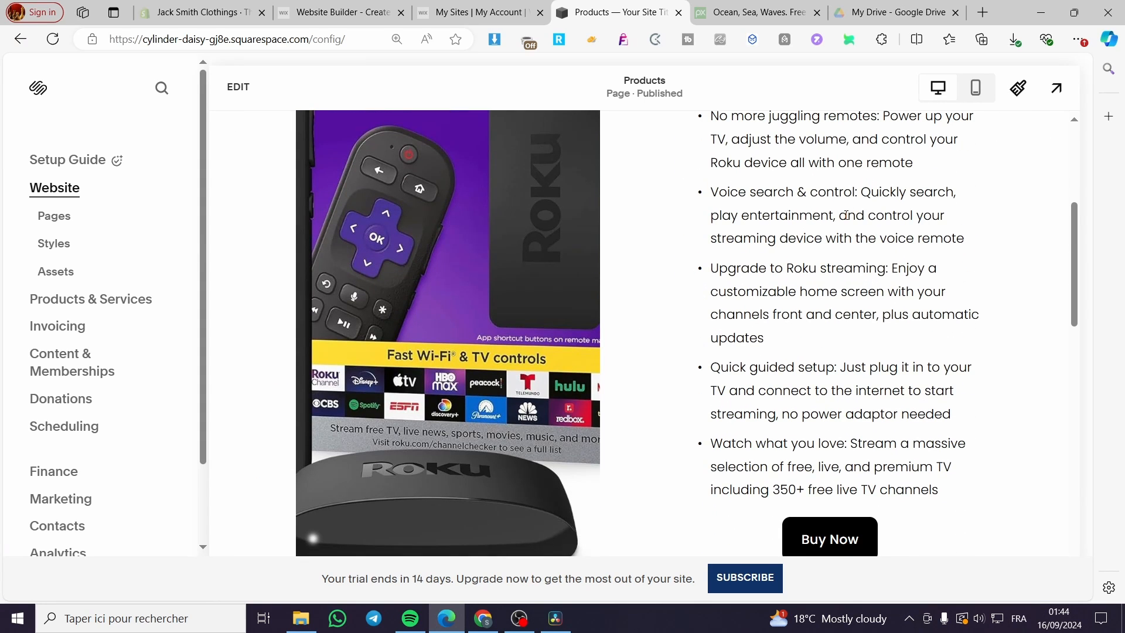
pyautogui.scroll(-10, 846, 215)
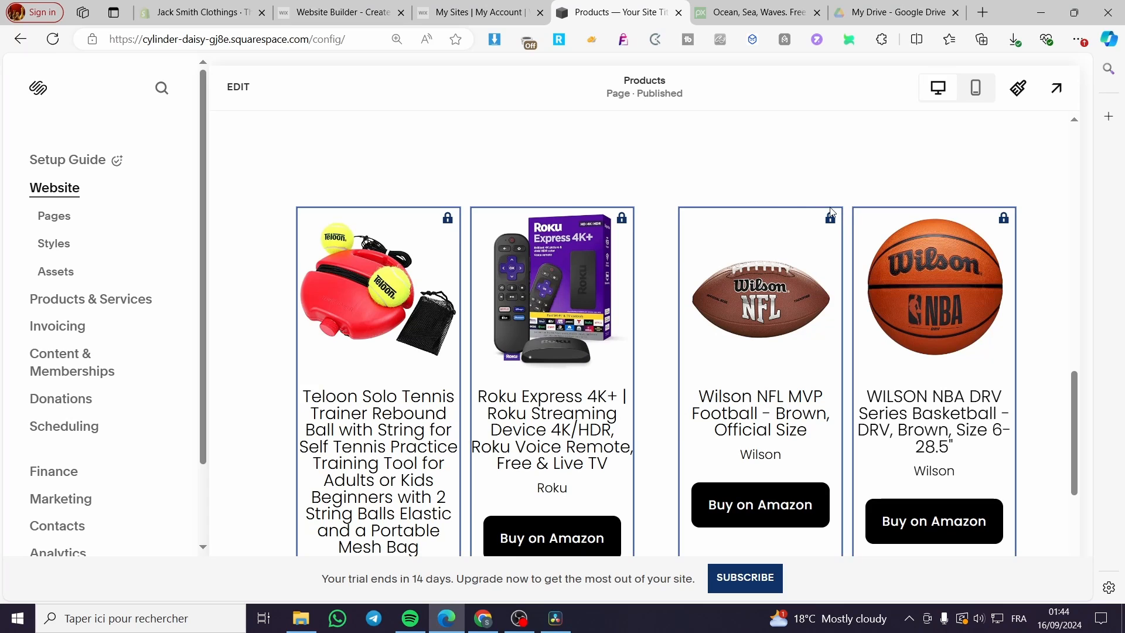
pyautogui.scroll(8, 753, 210)
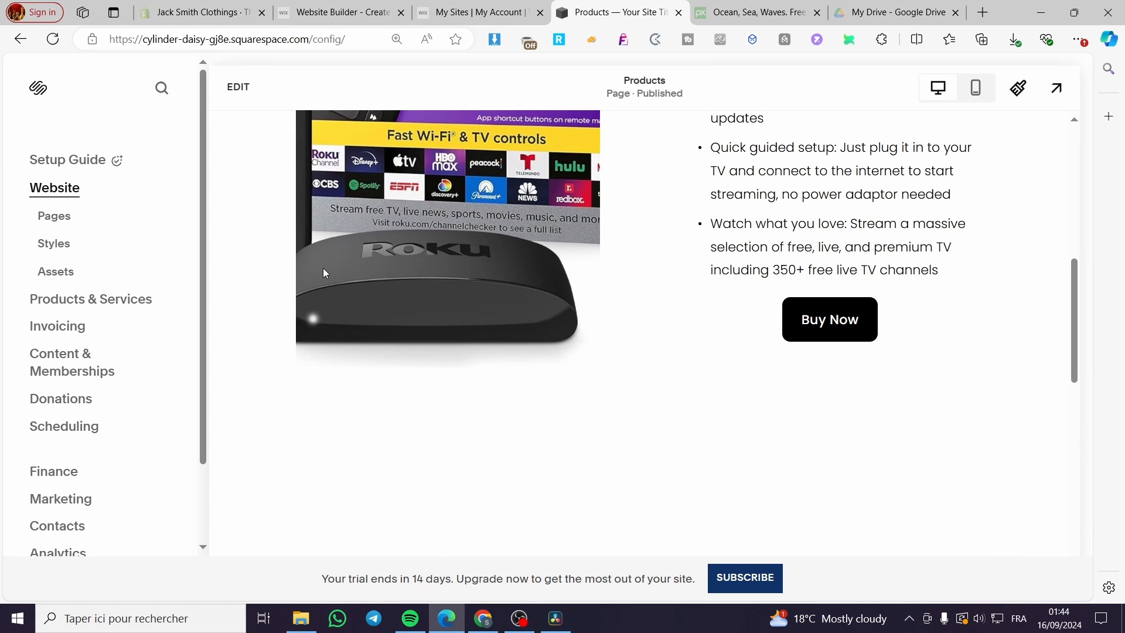
# Add a blank page named Blog to the Main Navigation.
pyautogui.click(54, 217)
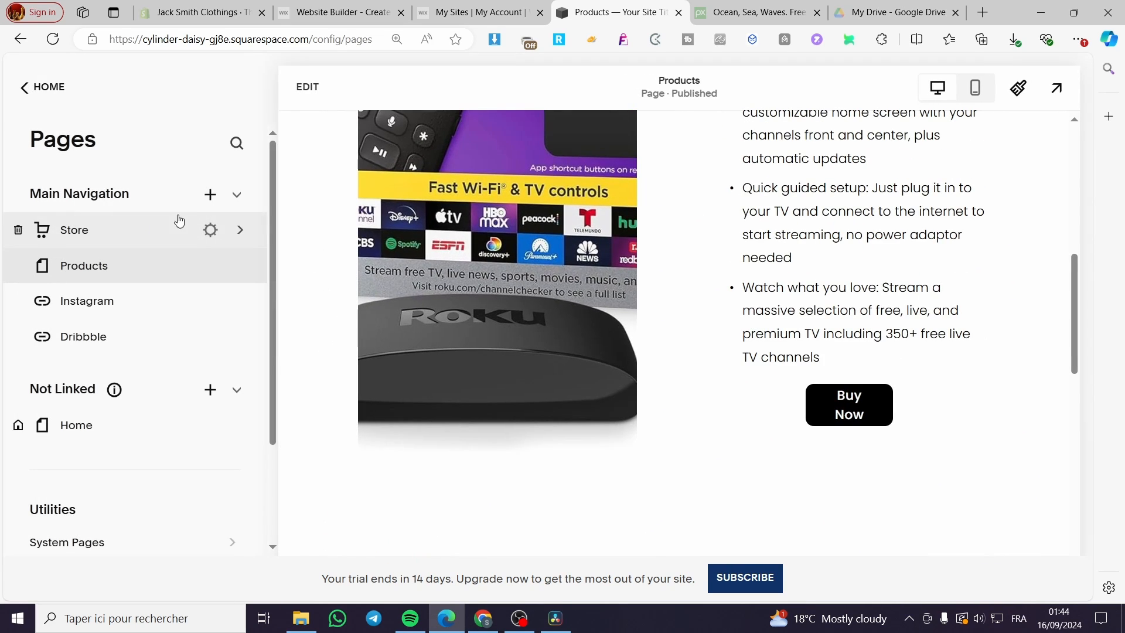
pyautogui.click(212, 196)
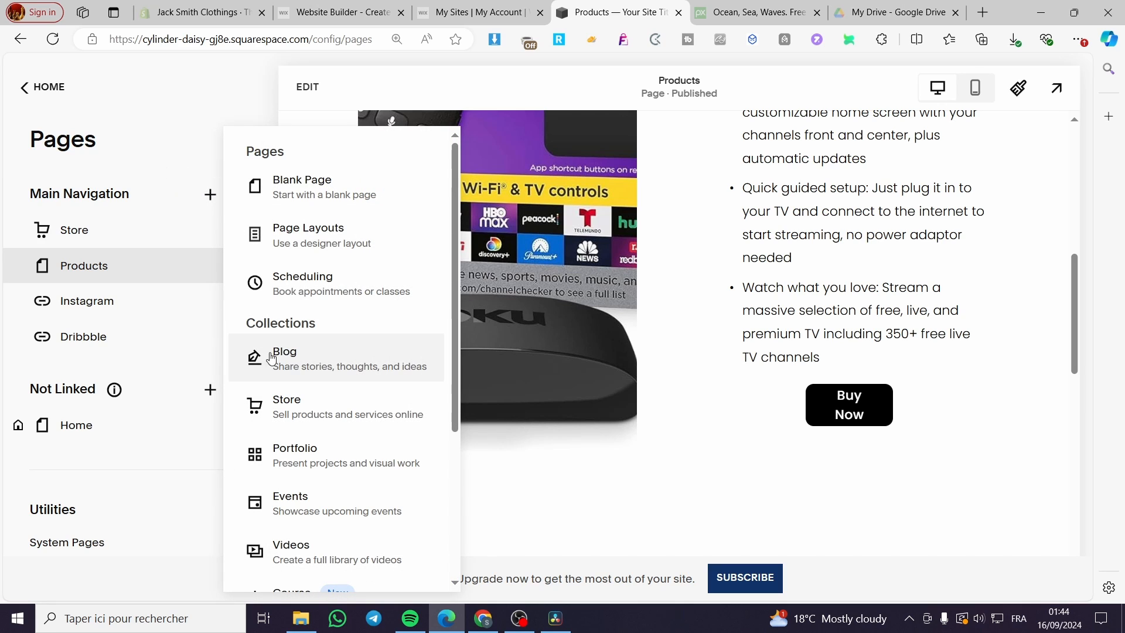
pyautogui.click(357, 188)
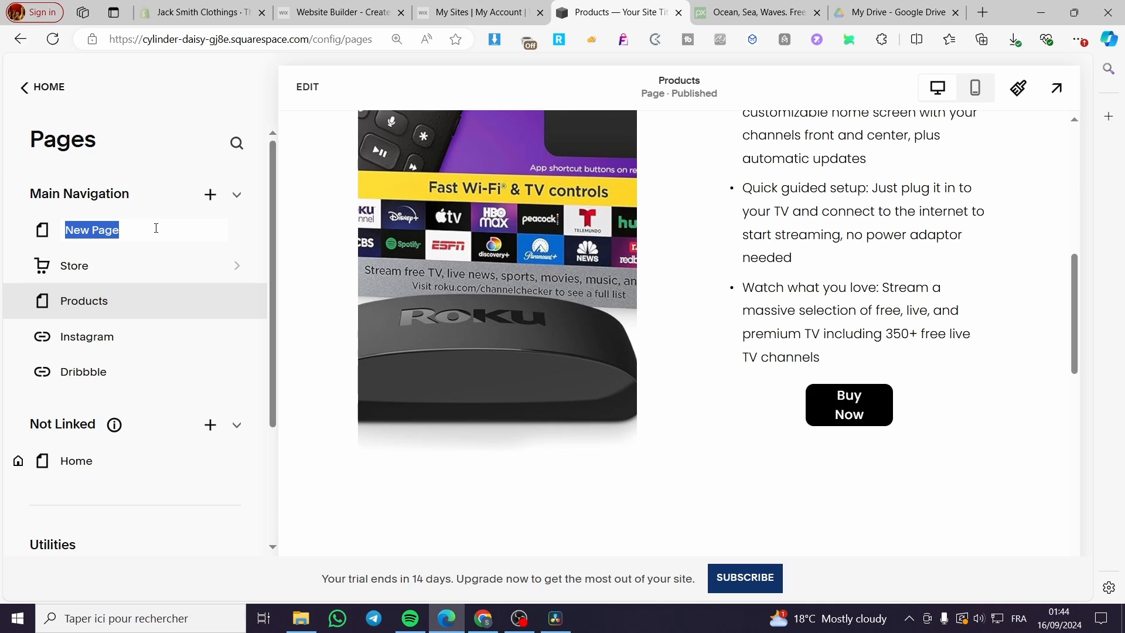
pyautogui.write('Blog')
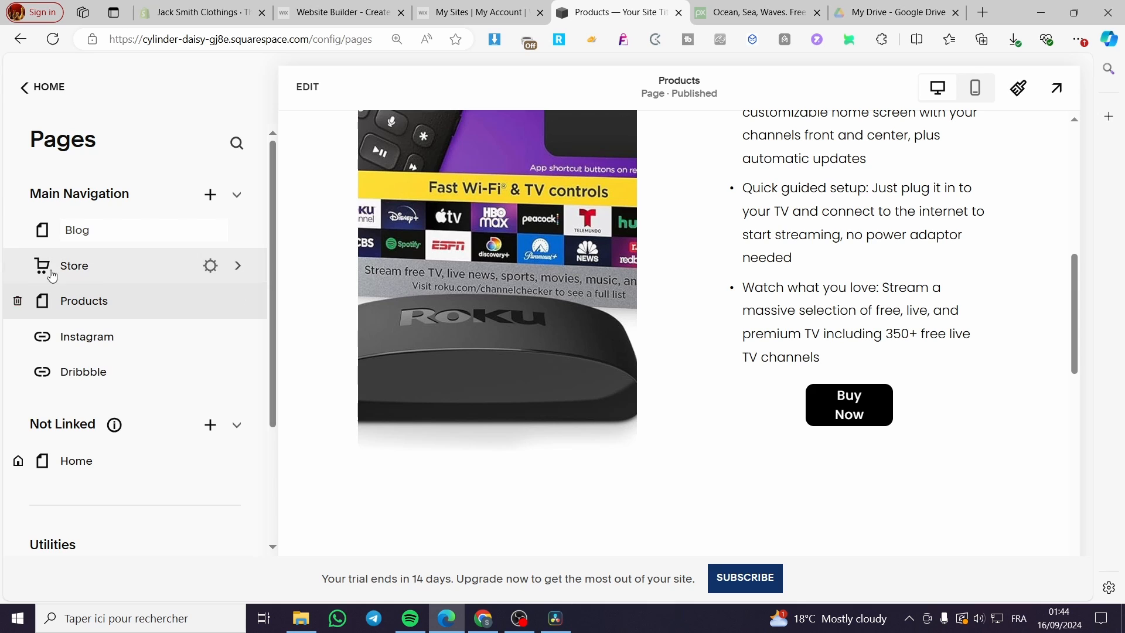
pyautogui.click(73, 245)
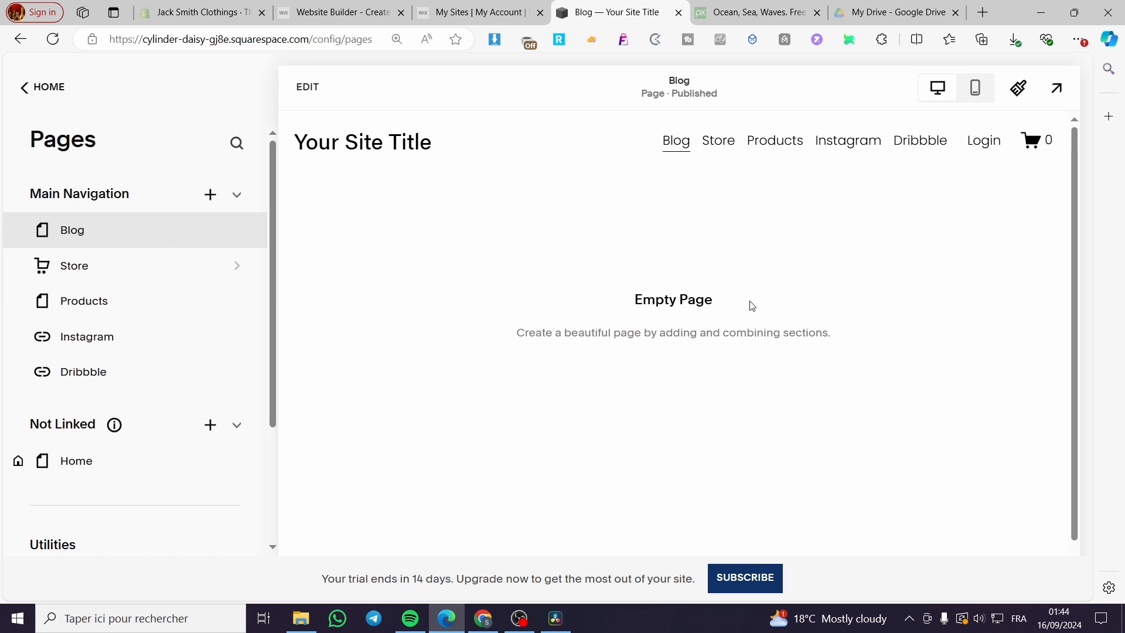
# Start editing the Blog page and add the Intro section with a centred introduction text, a Sign up button and a pointed lower edge.
pyautogui.click(313, 87)
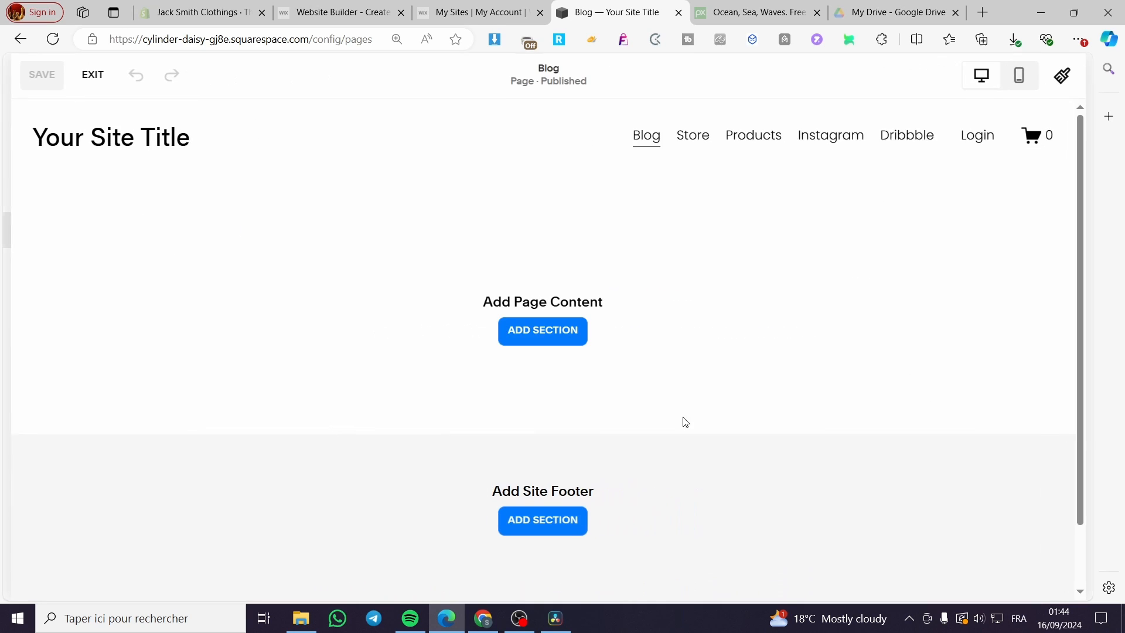
pyautogui.click(555, 332)
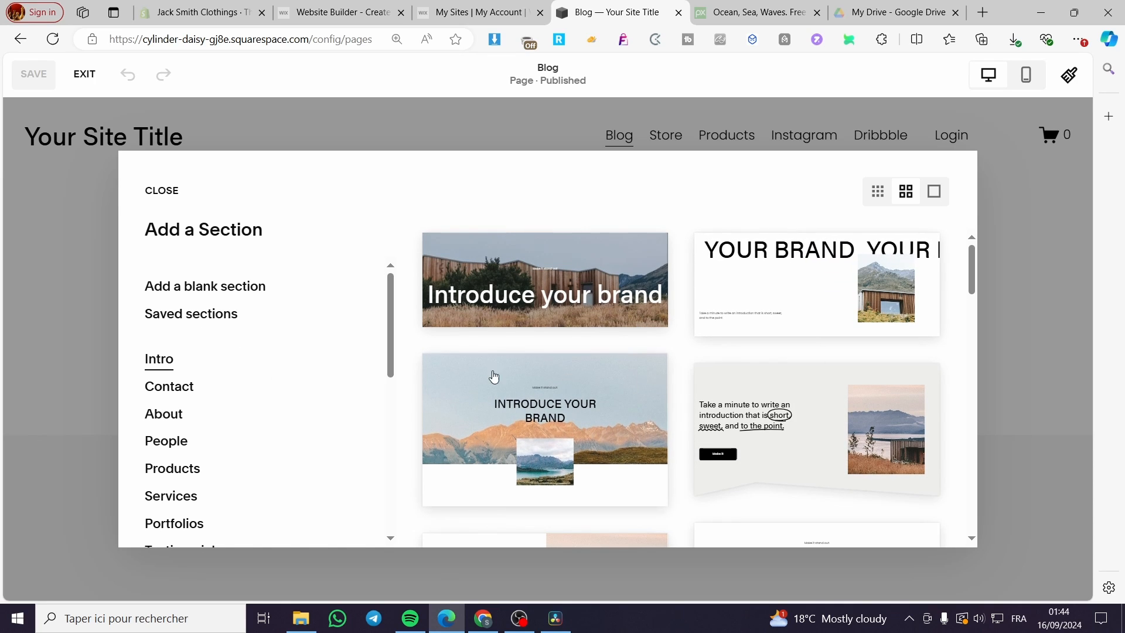
pyautogui.scroll(-3, 627, 322)
pyautogui.scroll(-6, 629, 319)
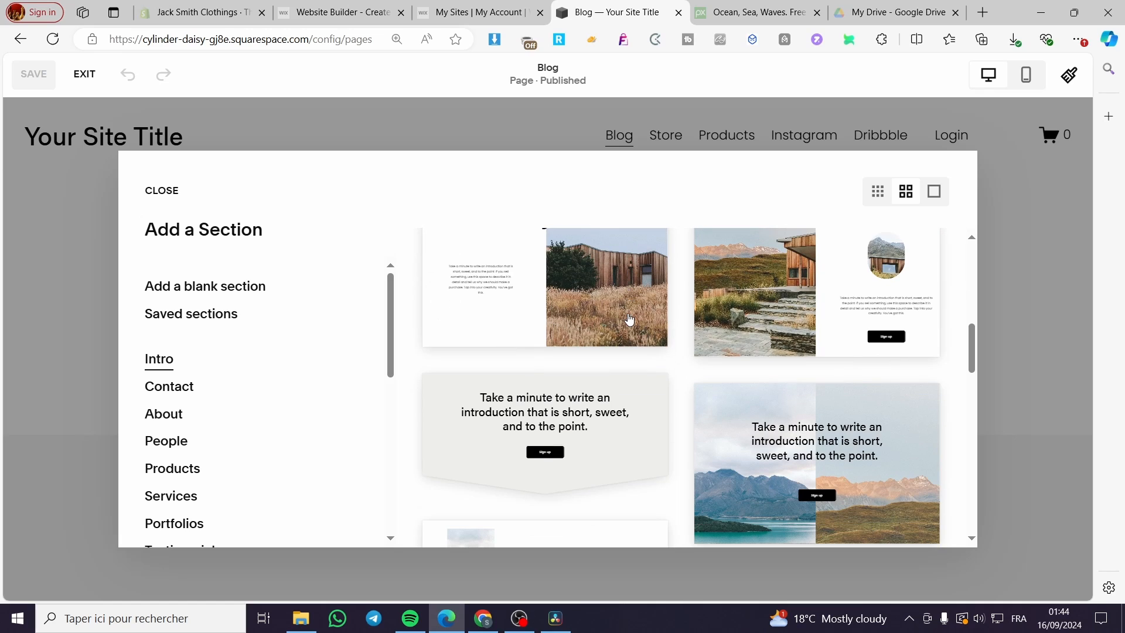
pyautogui.scroll(3, 585, 333)
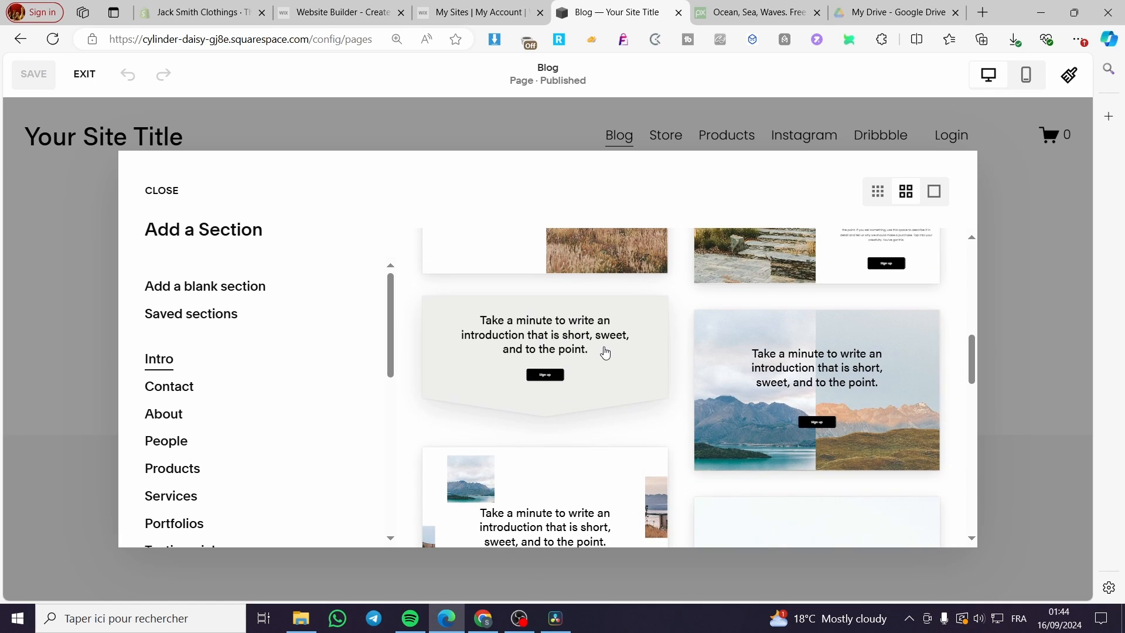
pyautogui.click(599, 339)
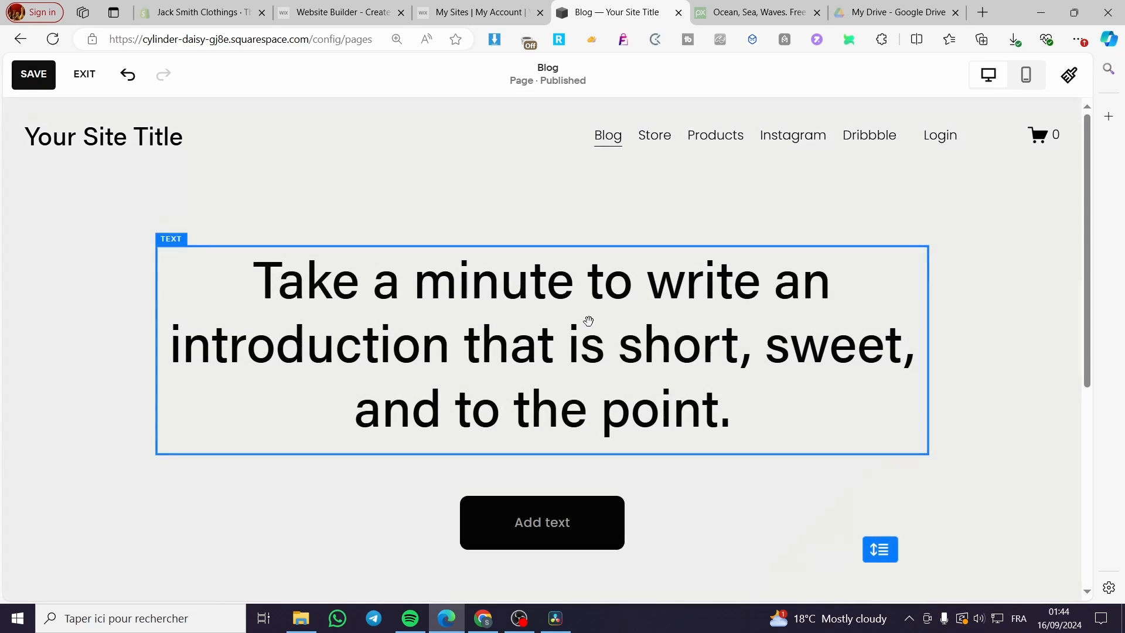
# Replace the intro section's heading with "Welcome to our Blog" and delete the Sign up button below it.
pyautogui.click(595, 320)
pyautogui.moveTo(743, 402); pyautogui.dragTo(259, 280)
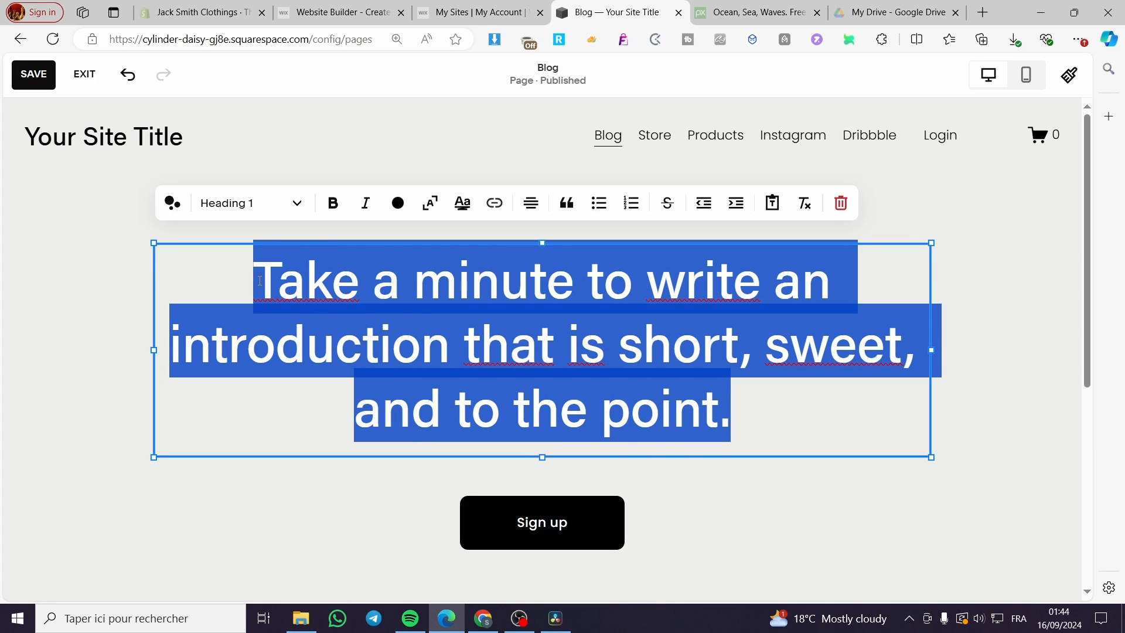
pyautogui.write('Welco')
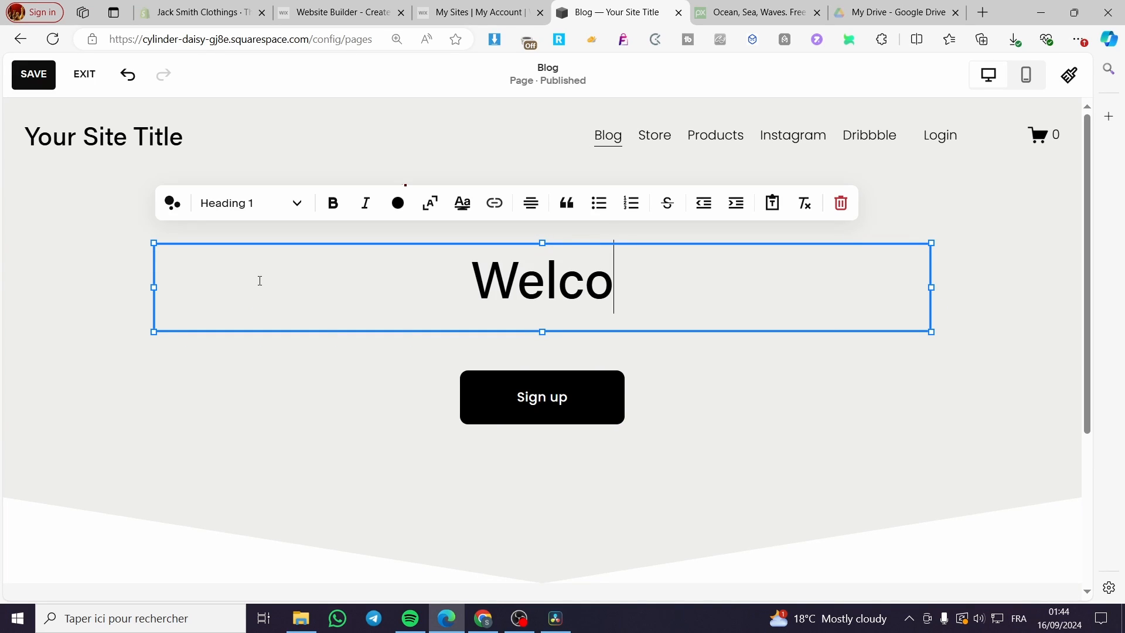
pyautogui.write('me to Our')
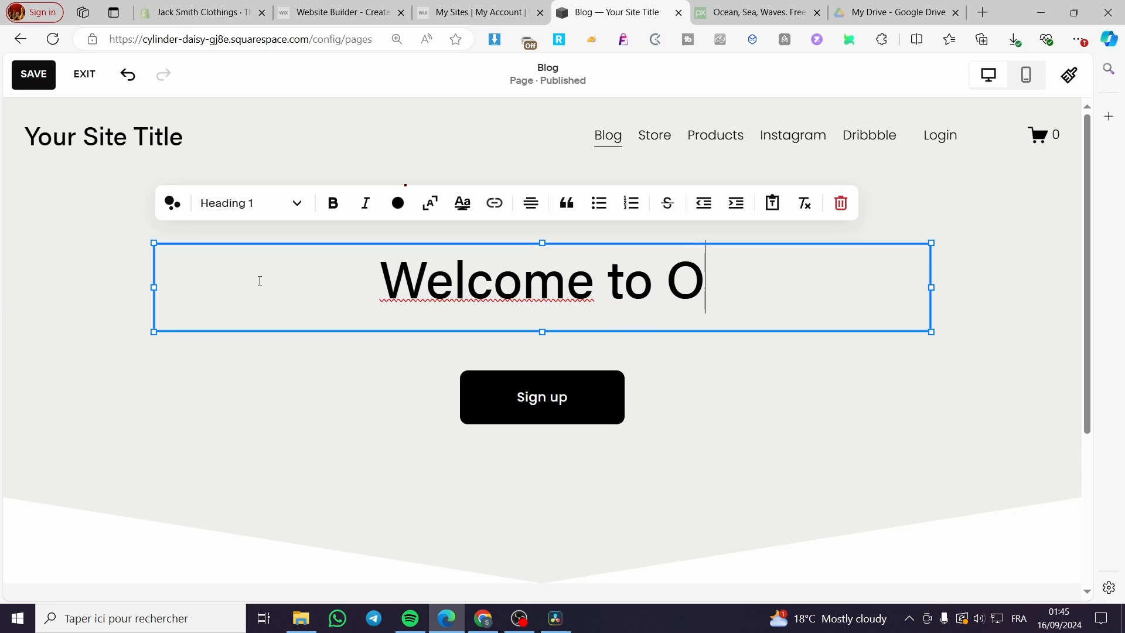
pyautogui.press('BackSpace')
pyautogui.press('BackSpace')
pyautogui.press('BackSpace')
pyautogui.write('o')
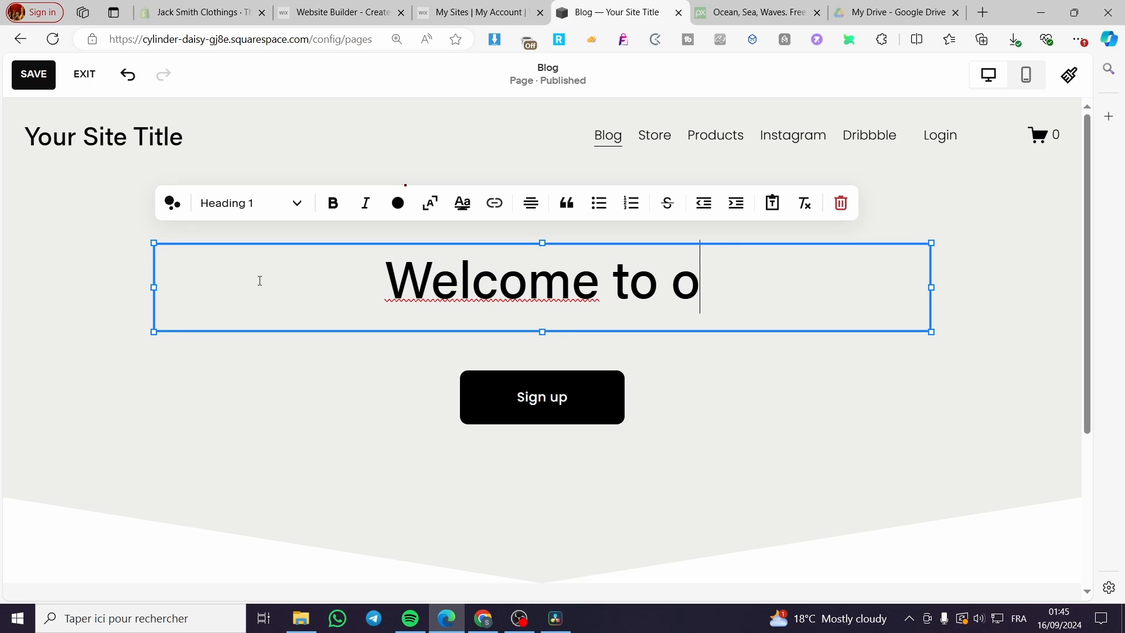
pyautogui.write('ur Blog')
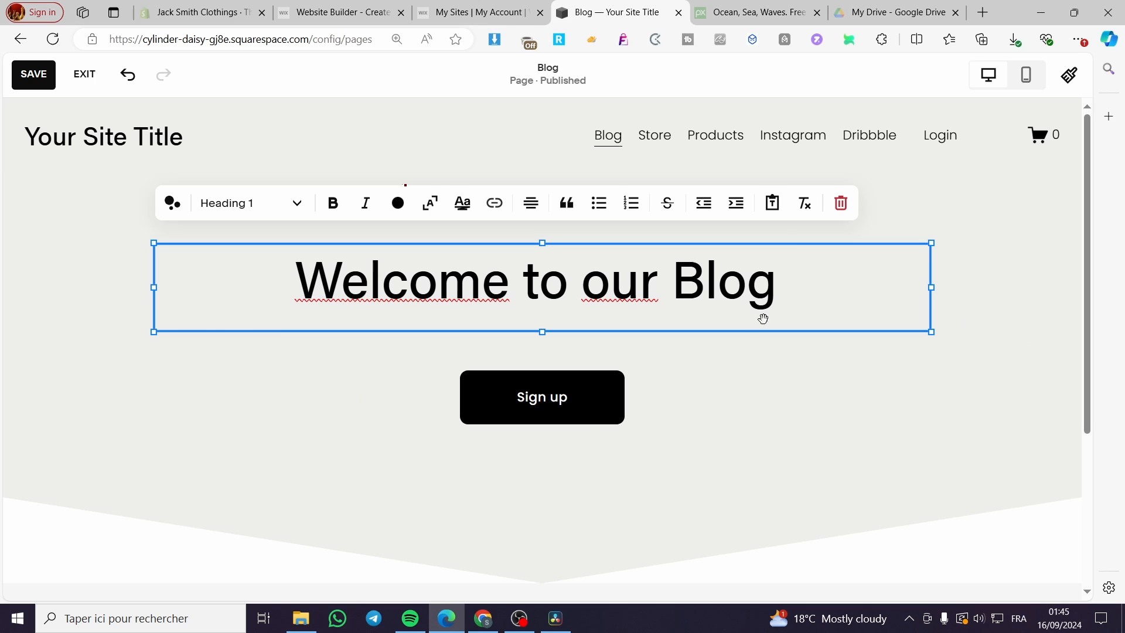
pyautogui.click(618, 407)
pyautogui.click(690, 336)
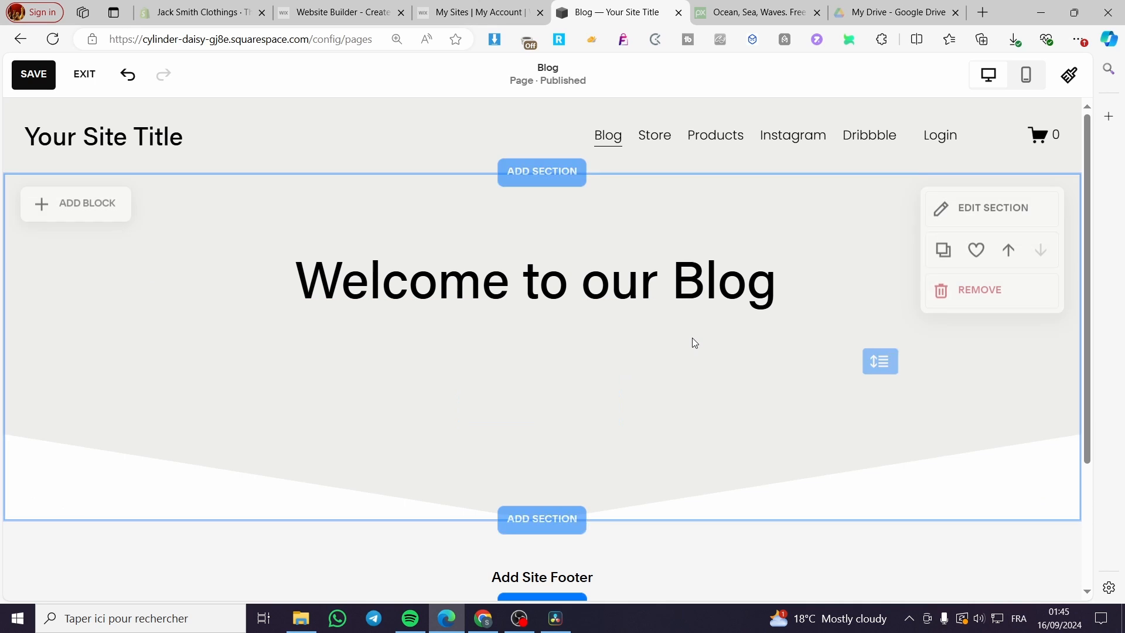
# Add a blank section below the welcome section of the Blog page.
pyautogui.scroll(-3, 696, 322)
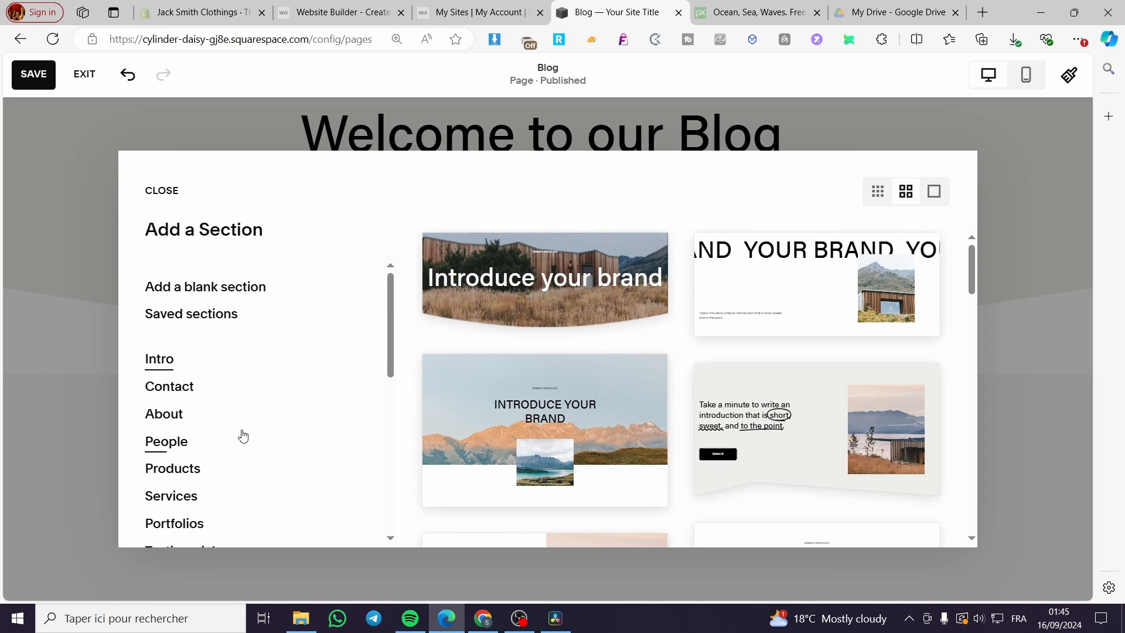
pyautogui.scroll(-1, 199, 399)
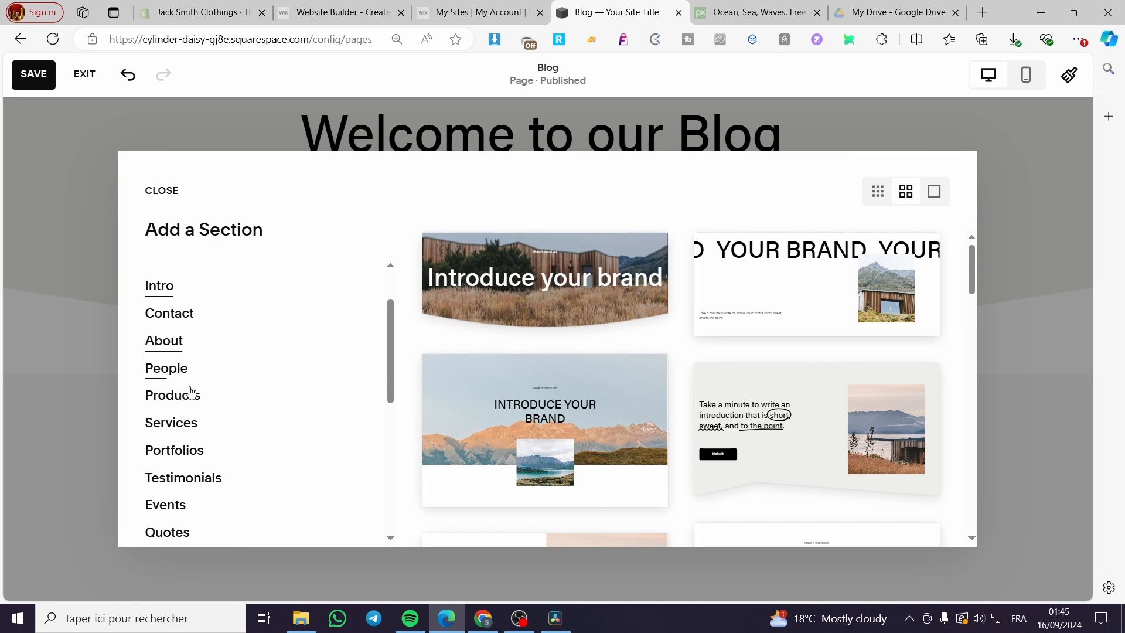
pyautogui.scroll(-2, 200, 393)
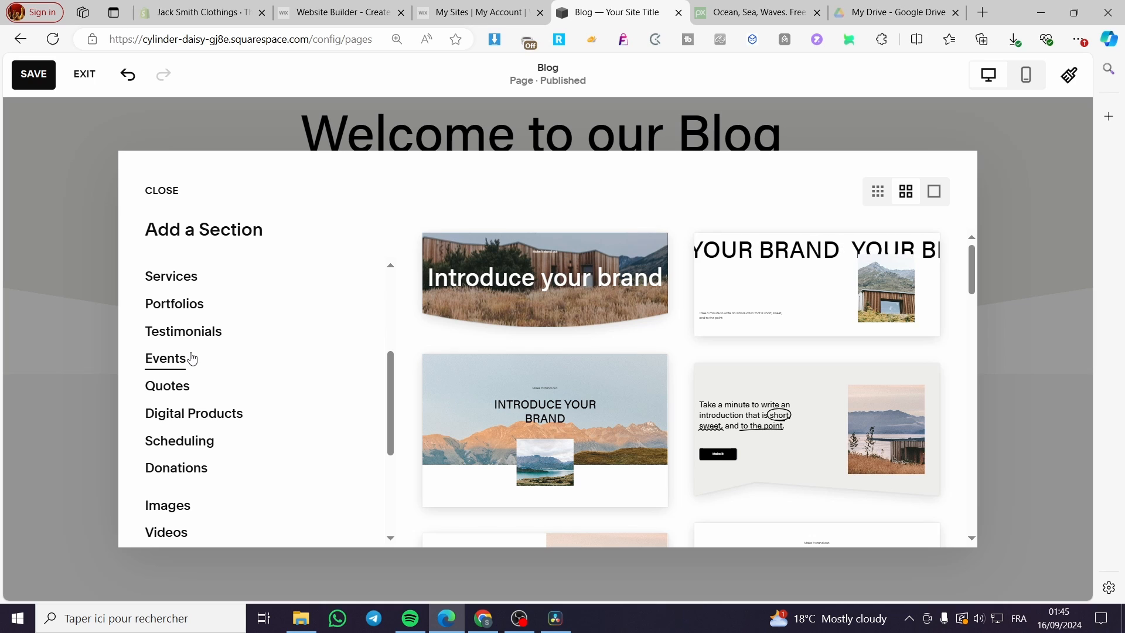
pyautogui.scroll(-3, 193, 359)
pyautogui.scroll(6, 192, 387)
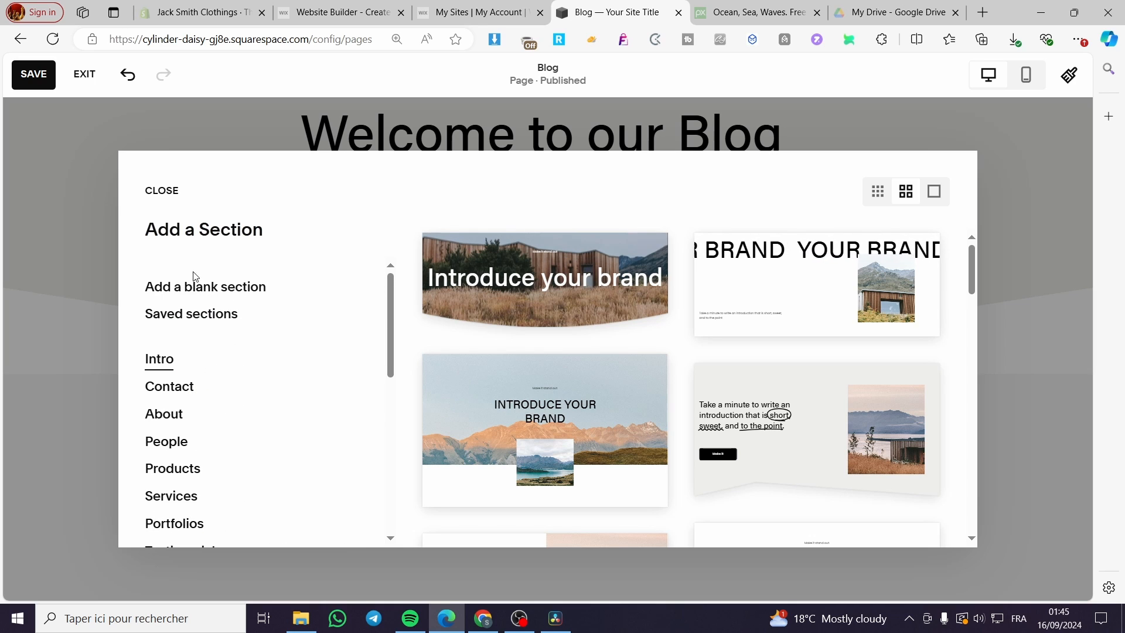
pyautogui.click(190, 293)
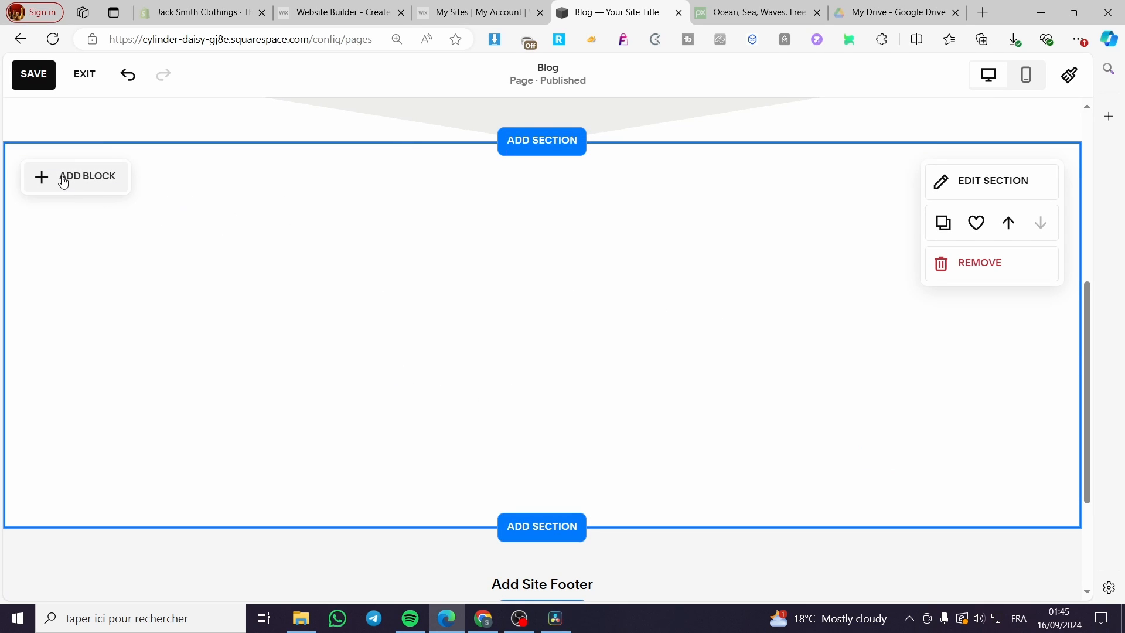
# Add an image block to the blank section and fill it with "Untitled design (8).png" from the library.
pyautogui.click(88, 182)
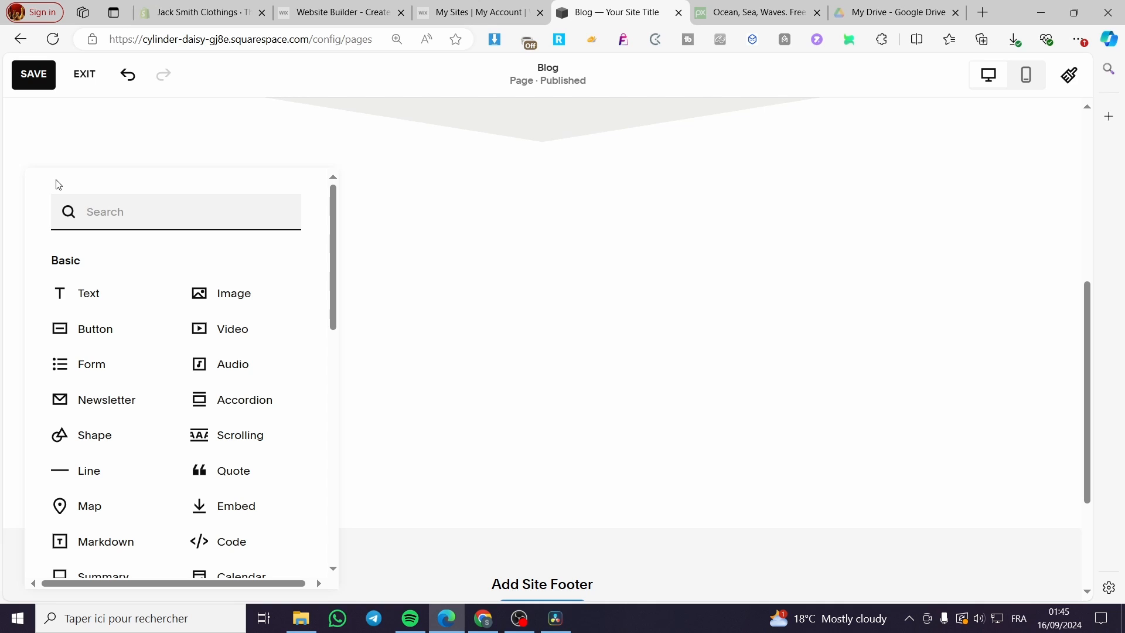
pyautogui.click(227, 295)
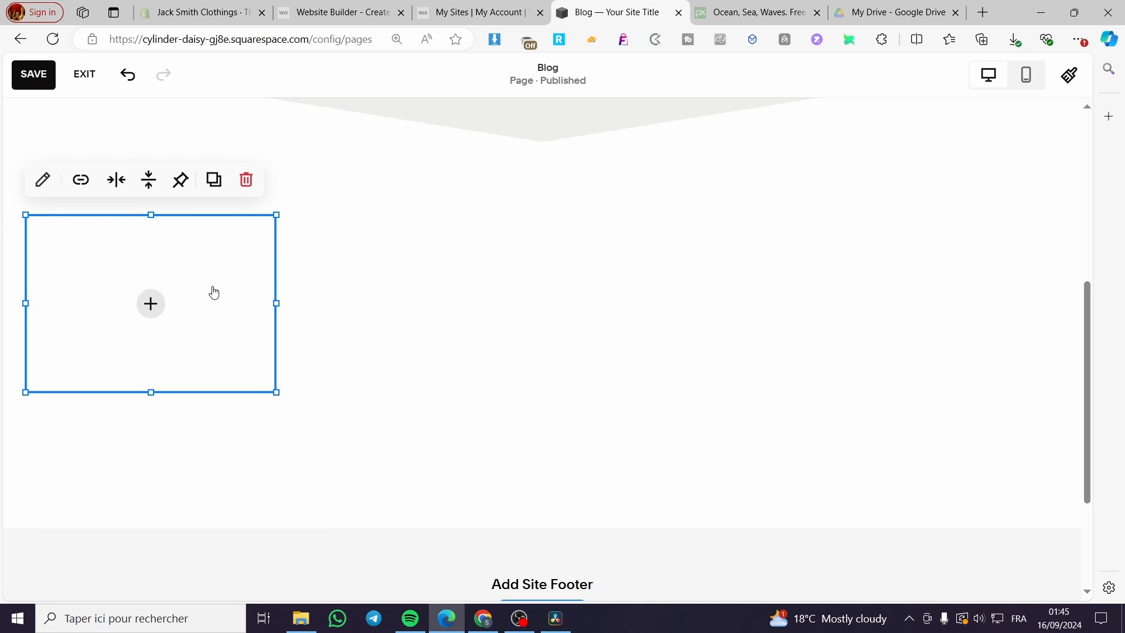
pyautogui.moveTo(213, 292); pyautogui.dragTo(221, 237)
pyautogui.click(157, 301)
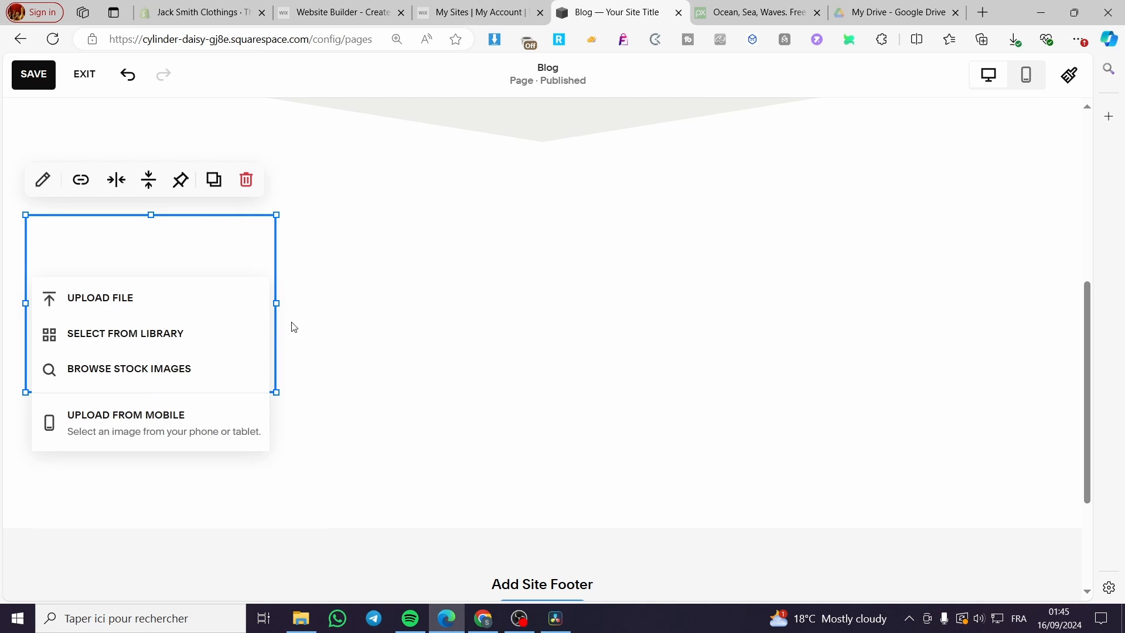
pyautogui.click(170, 334)
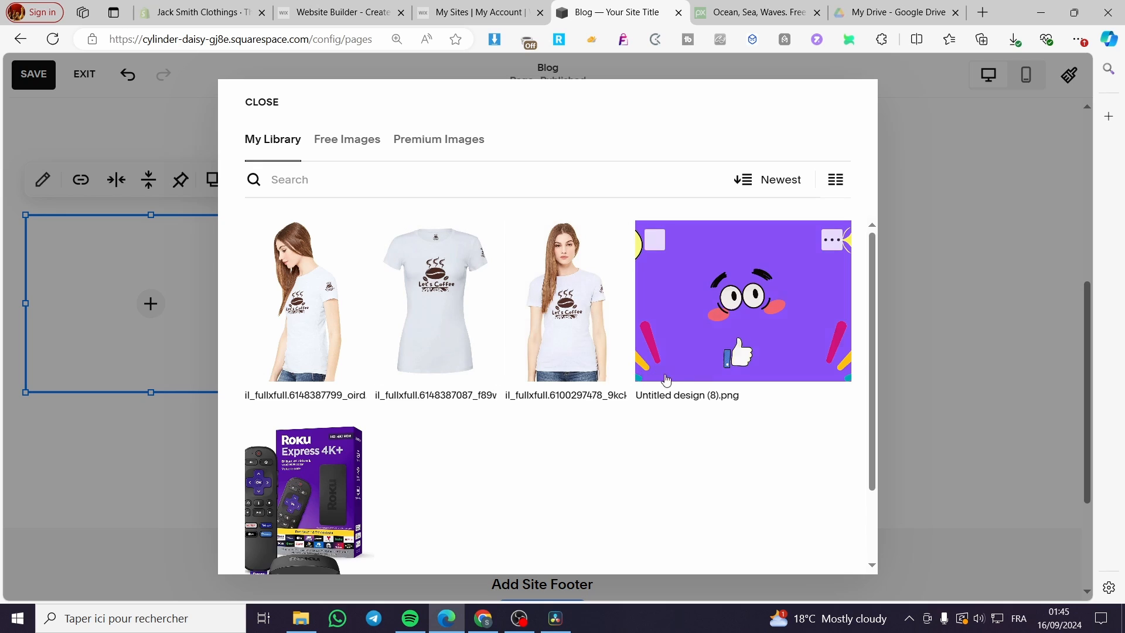
pyautogui.click(734, 321)
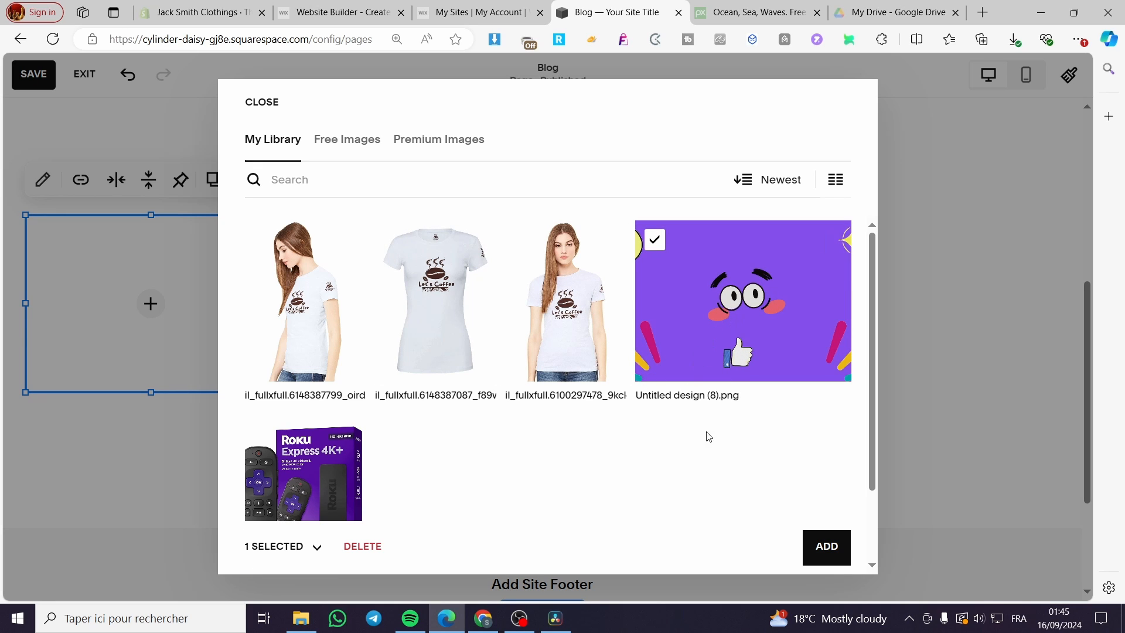
pyautogui.click(847, 563)
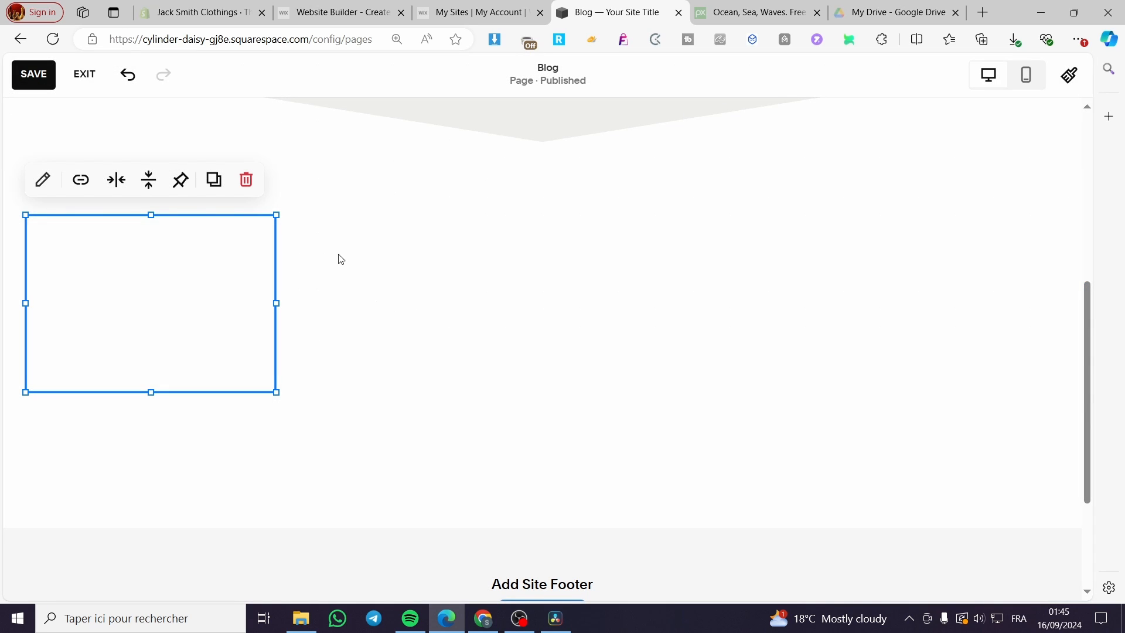
pyautogui.click(495, 319)
# Add a text block beside the image reading "This is a short explanation of the content of the mini blog post".
pyautogui.click(83, 176)
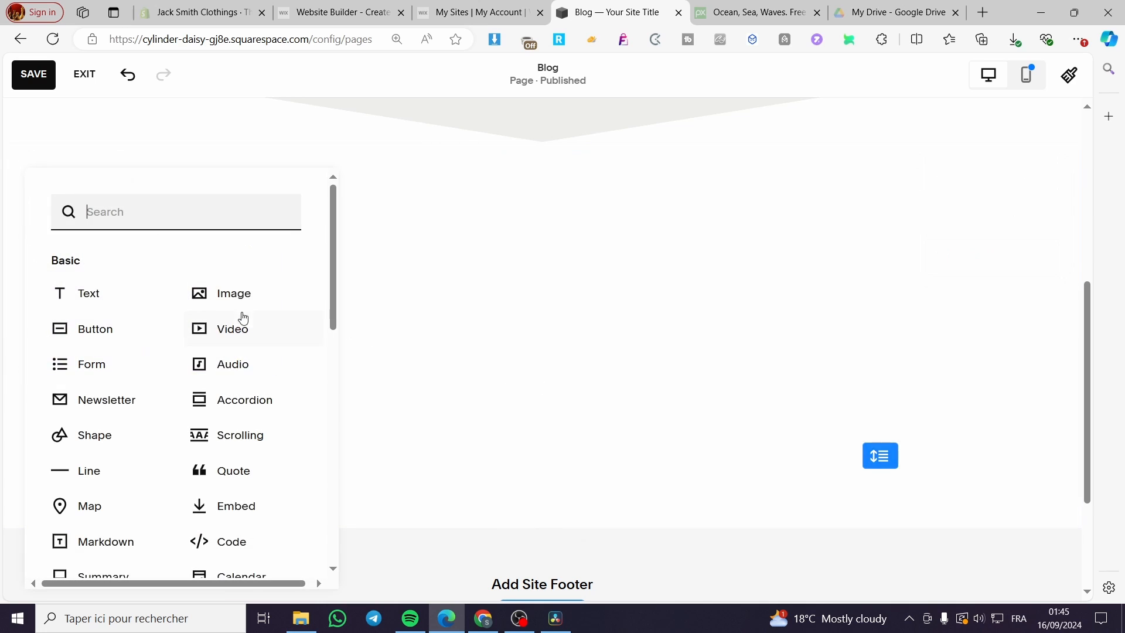
pyautogui.moveTo(196, 251); pyautogui.dragTo(416, 389)
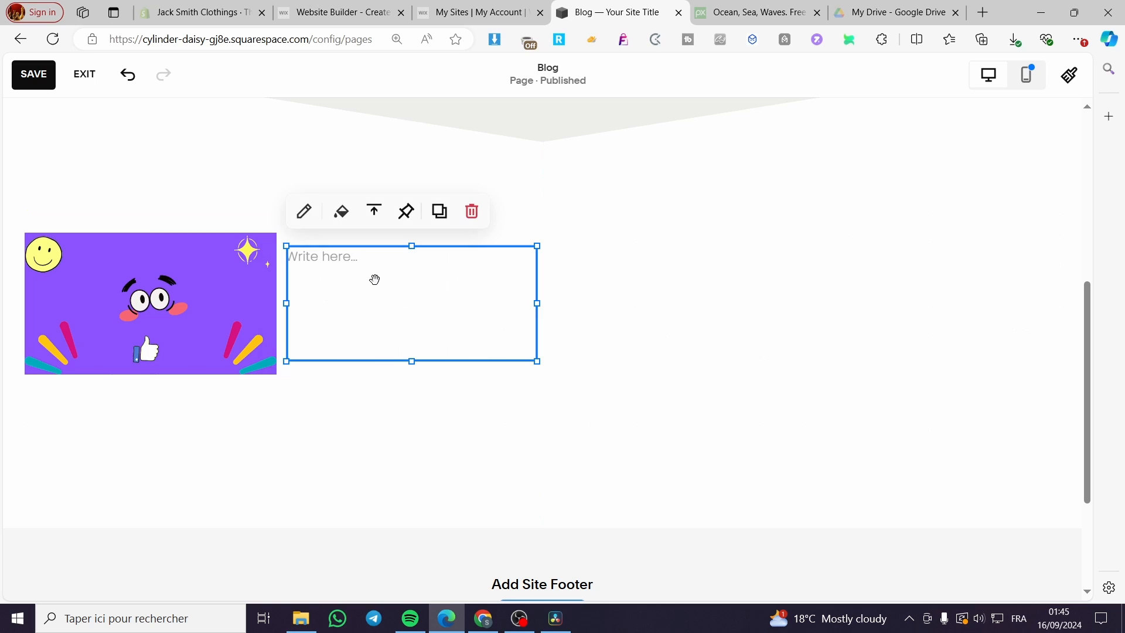
pyautogui.click(338, 262)
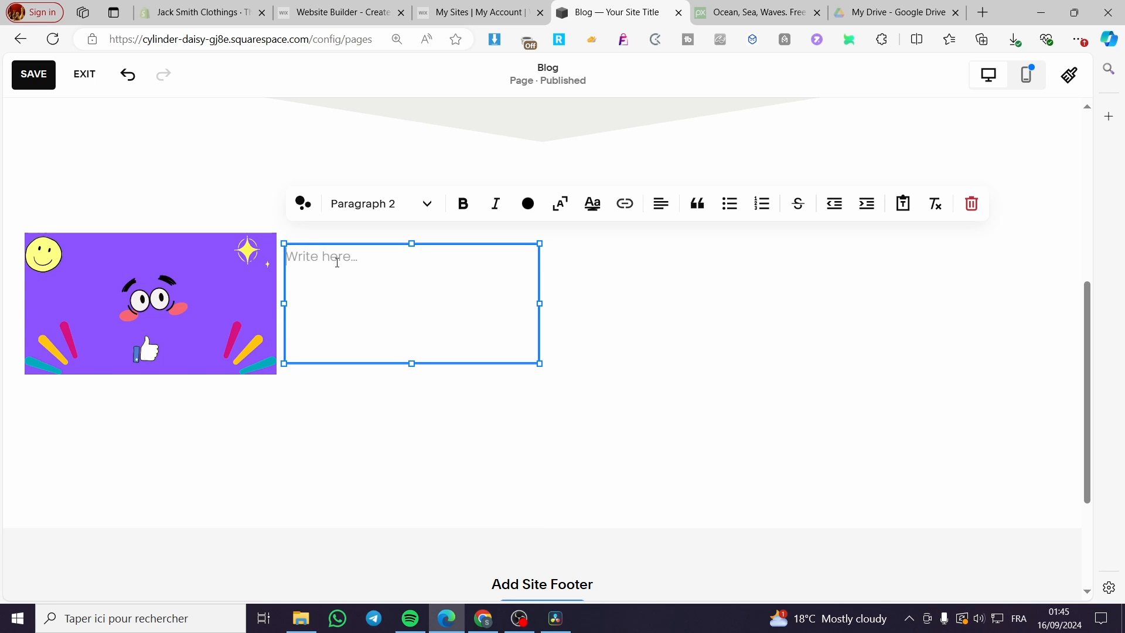
pyautogui.write('This is a short exp')
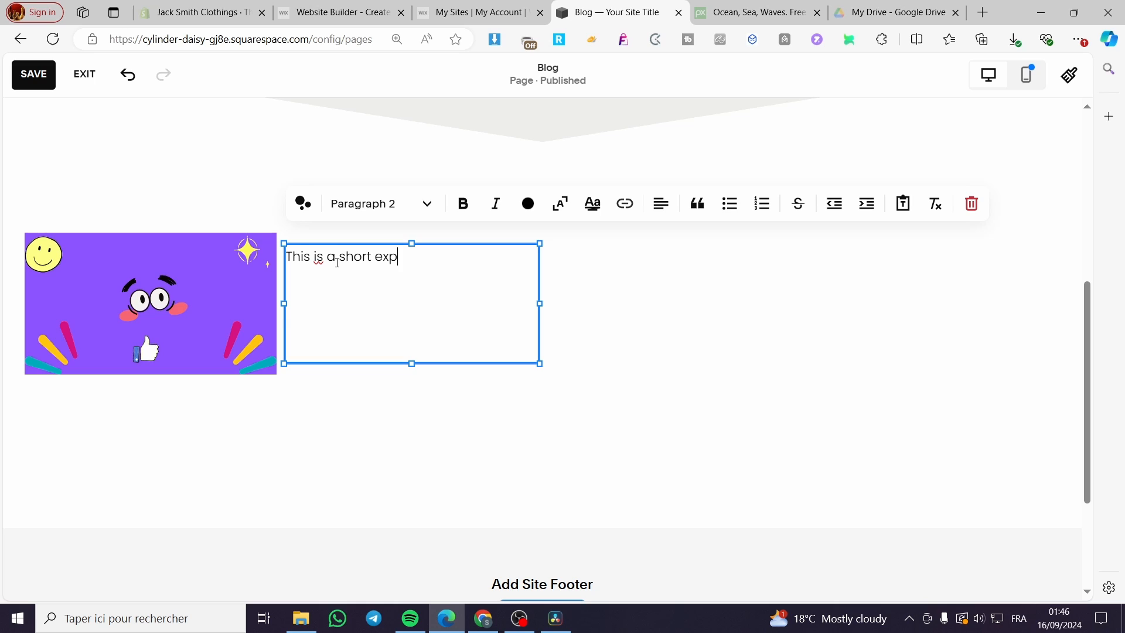
pyautogui.write('lanation')
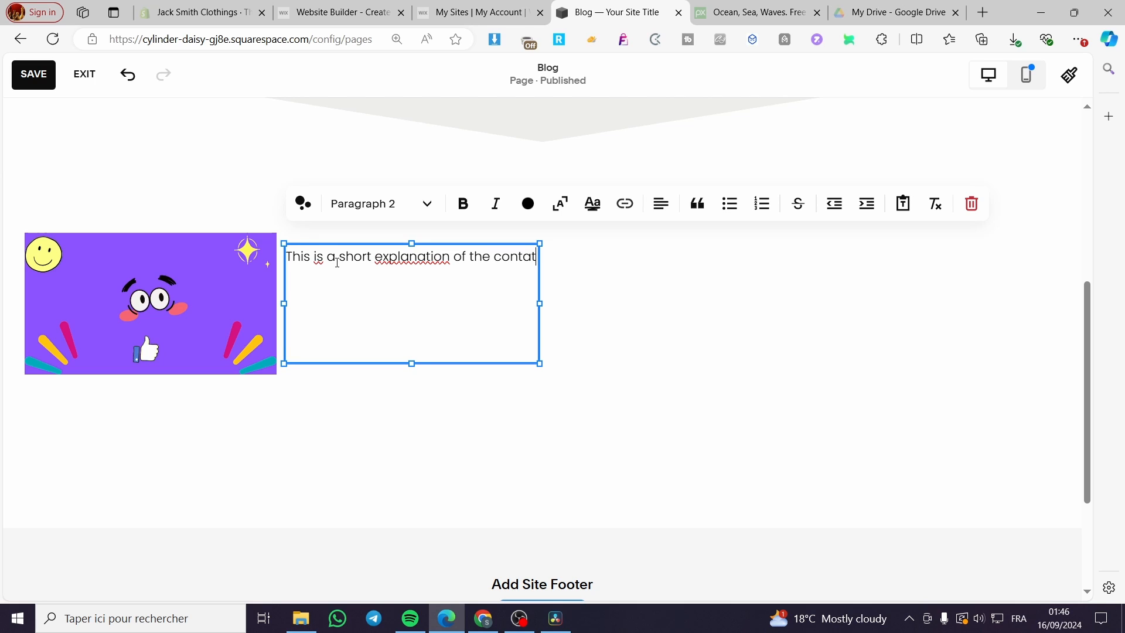
pyautogui.write('of the content of the mini blog post')
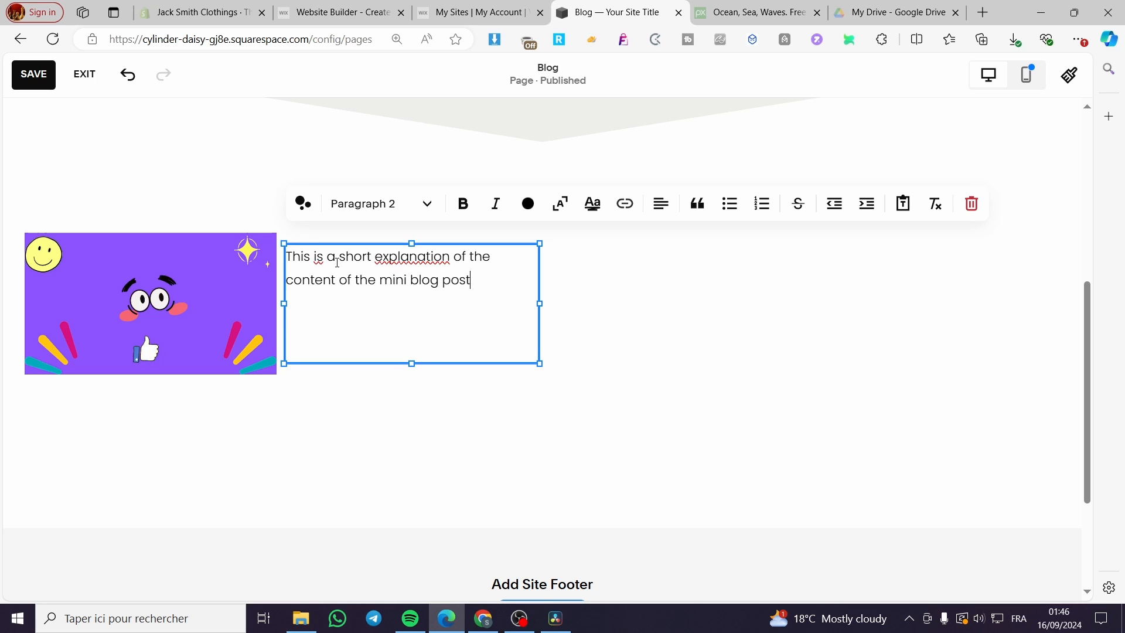
pyautogui.press('Escape')
# Move the explanation text block directly beneath the purple image, aligned with its left edge.
pyautogui.moveTo(467, 321); pyautogui.dragTo(227, 454)
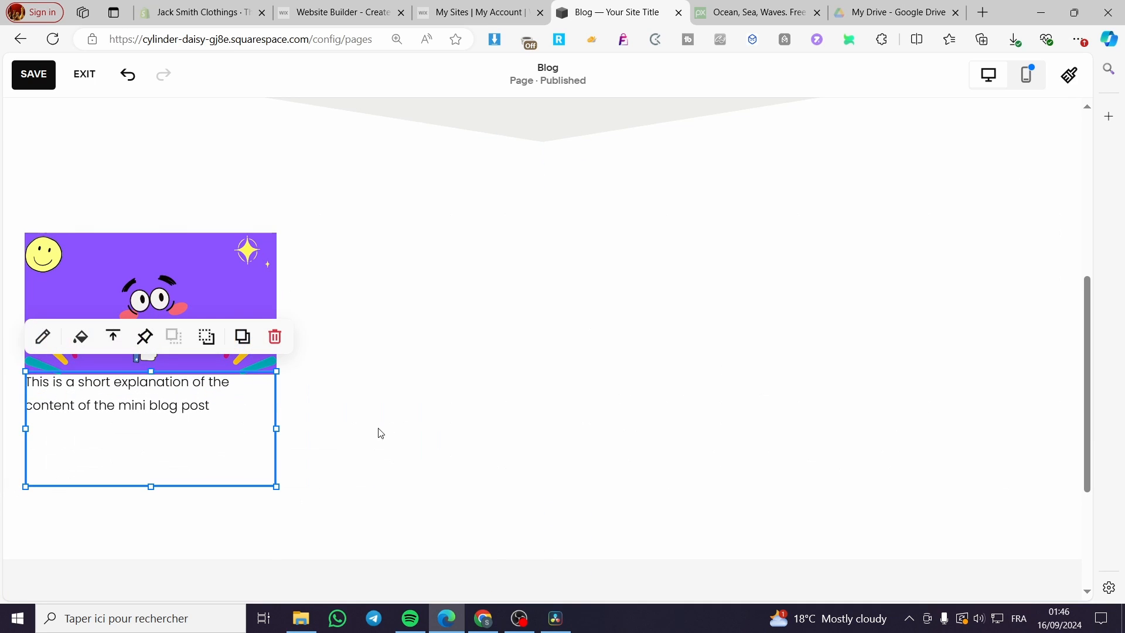
pyautogui.click(426, 406)
pyautogui.click(150, 401)
pyautogui.click(399, 329)
# Add a Learn more button block and place it beneath the explanation text.
pyautogui.click(97, 187)
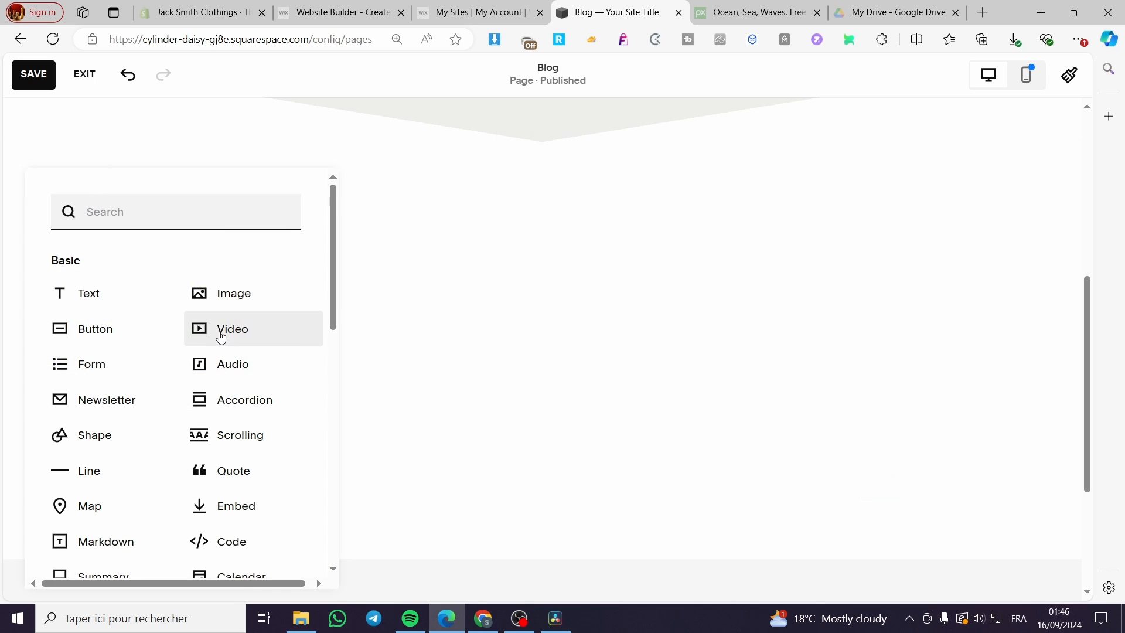
pyautogui.click(111, 331)
pyautogui.moveTo(208, 249); pyautogui.dragTo(149, 451)
pyautogui.click(201, 460)
pyautogui.click(485, 314)
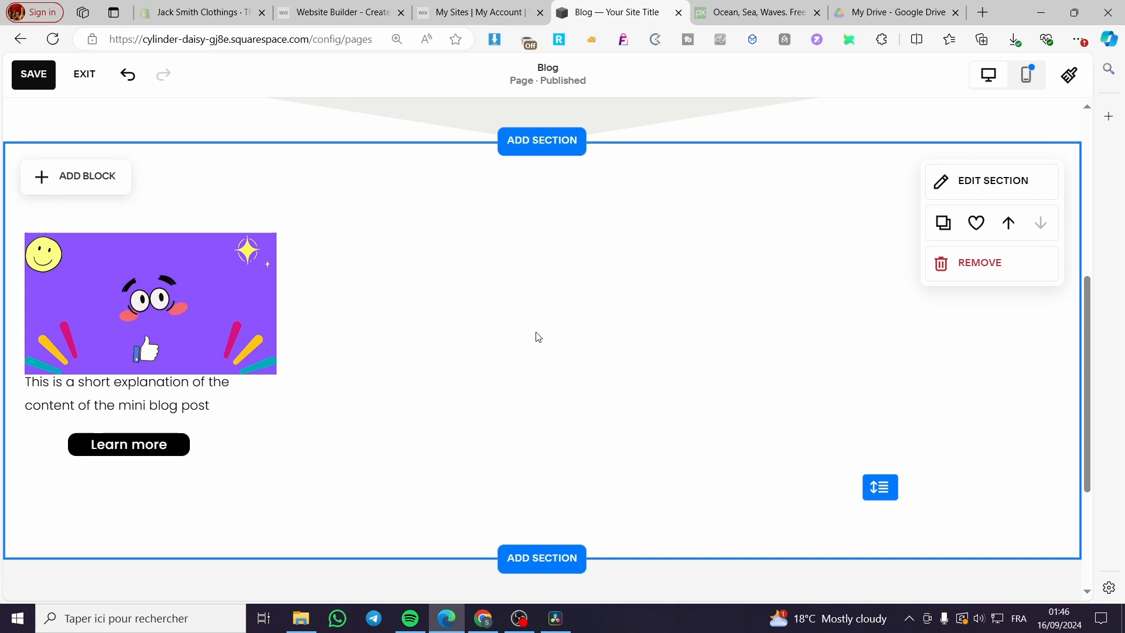
# Duplicate the image, text and Learn more button together and place the copy to the right of the original.
pyautogui.scroll(-1, 538, 337)
pyautogui.click(199, 332)
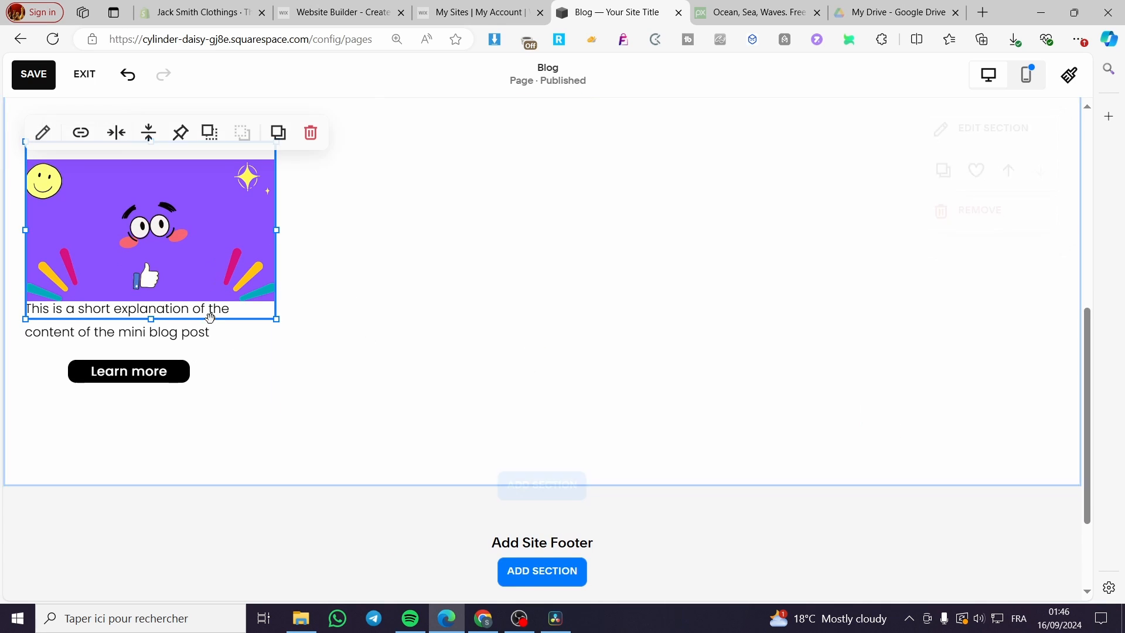
pyautogui.click(188, 357)
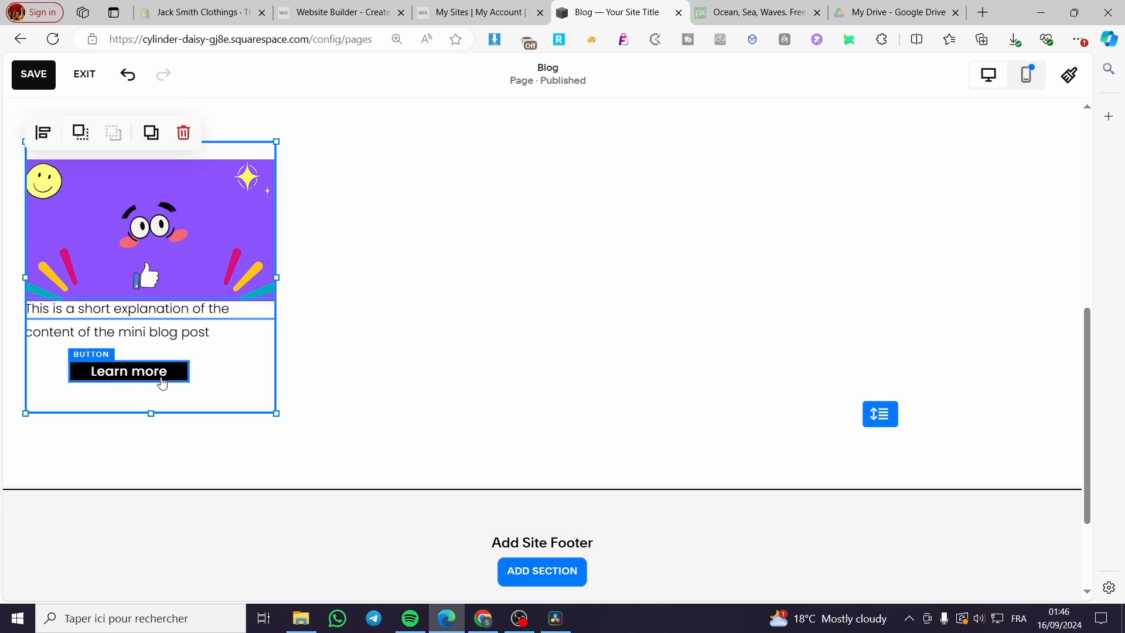
pyautogui.click(81, 132)
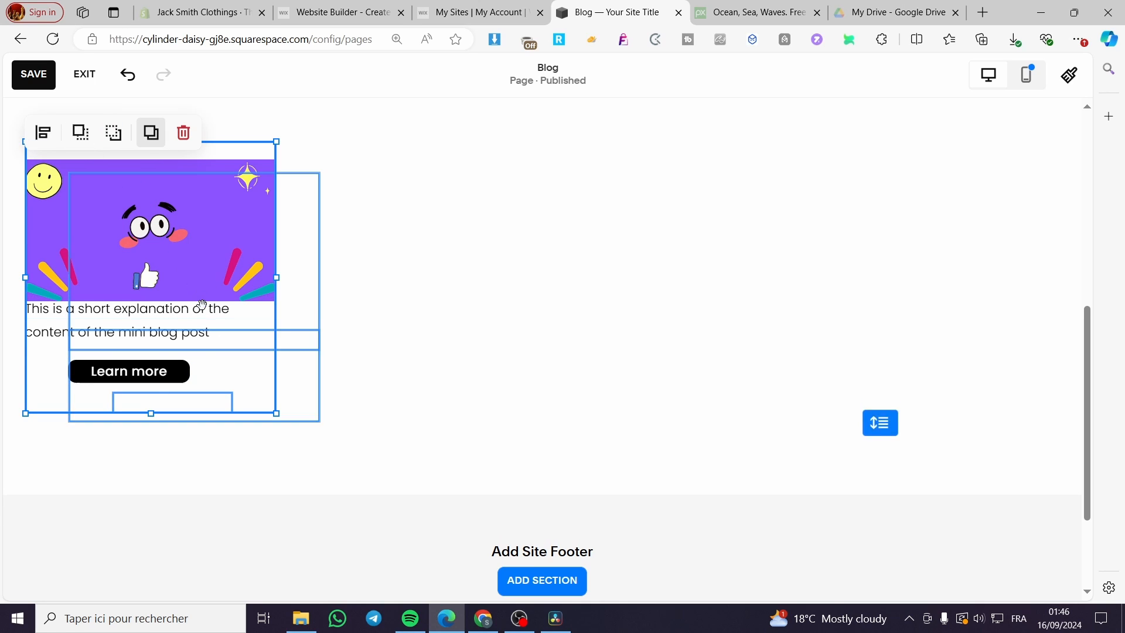
pyautogui.moveTo(237, 274); pyautogui.dragTo(498, 244)
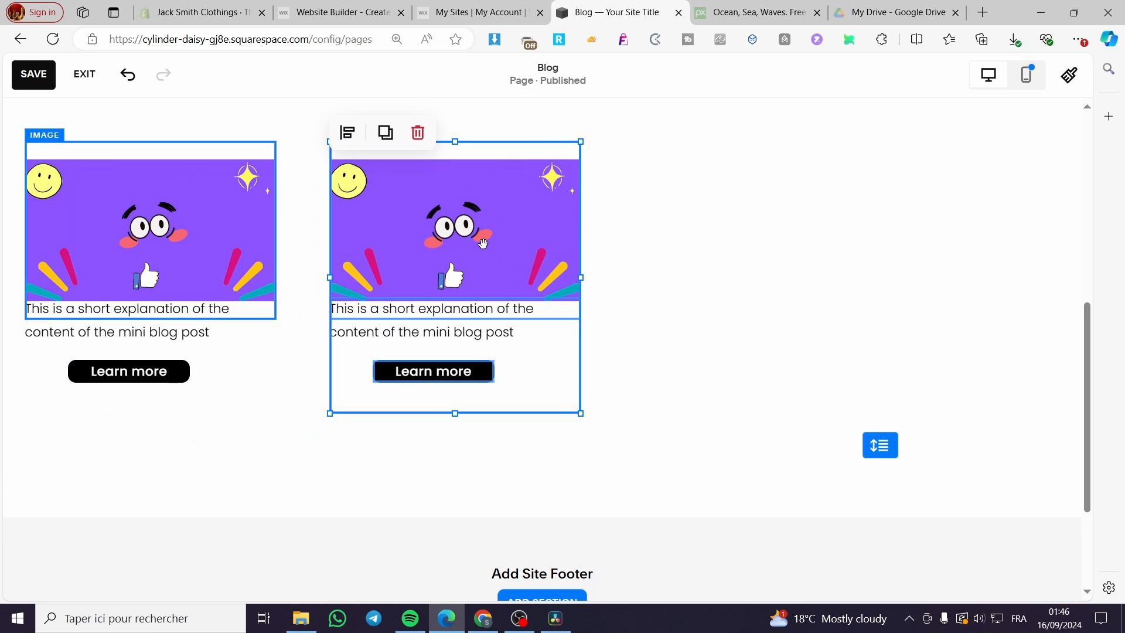
# Duplicate the card to the row's far right and move the middle card's image, text and Learn more button midway between the outer cards.
pyautogui.click(386, 135)
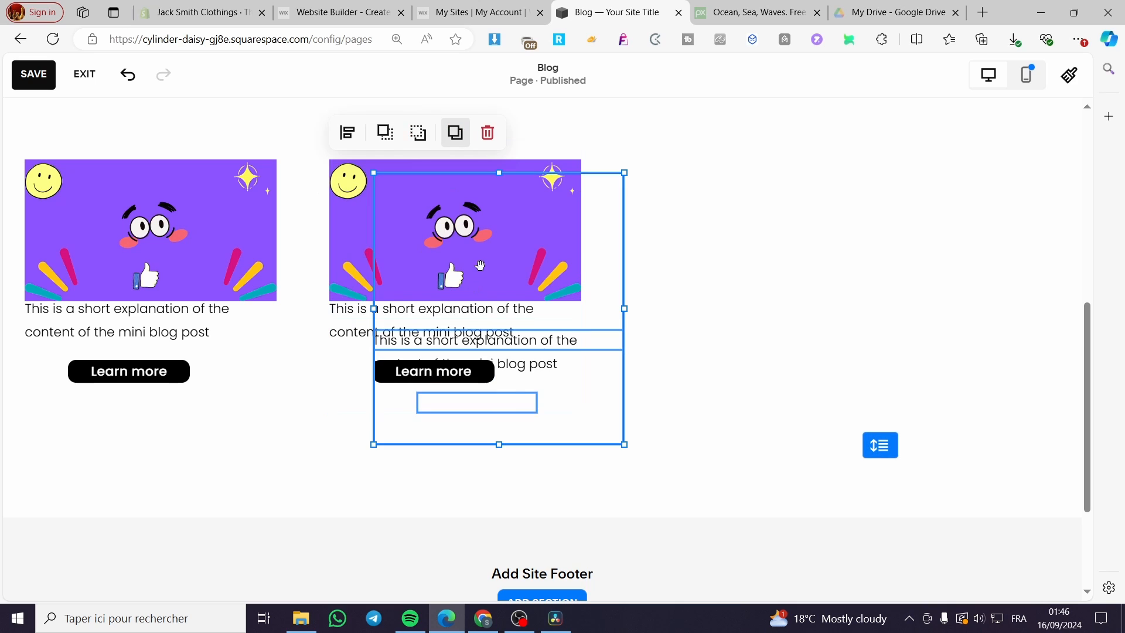
pyautogui.moveTo(490, 273); pyautogui.dragTo(924, 238)
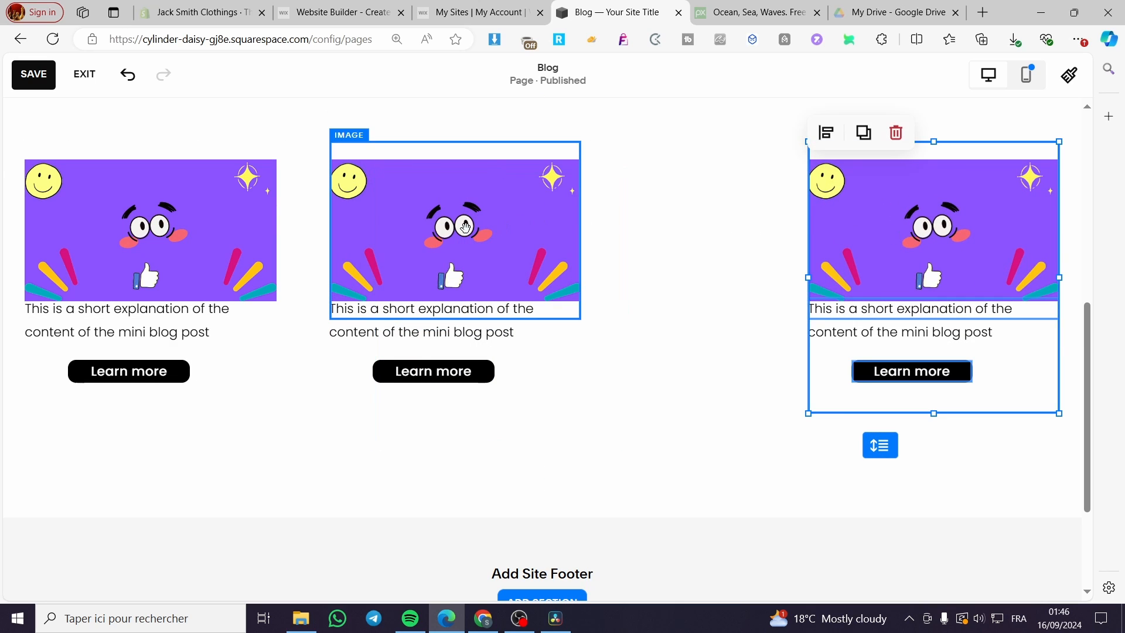
pyautogui.moveTo(475, 233); pyautogui.dragTo(562, 234)
pyautogui.moveTo(458, 317); pyautogui.dragTo(543, 319)
pyautogui.click(414, 372)
pyautogui.moveTo(414, 372); pyautogui.dragTo(507, 383)
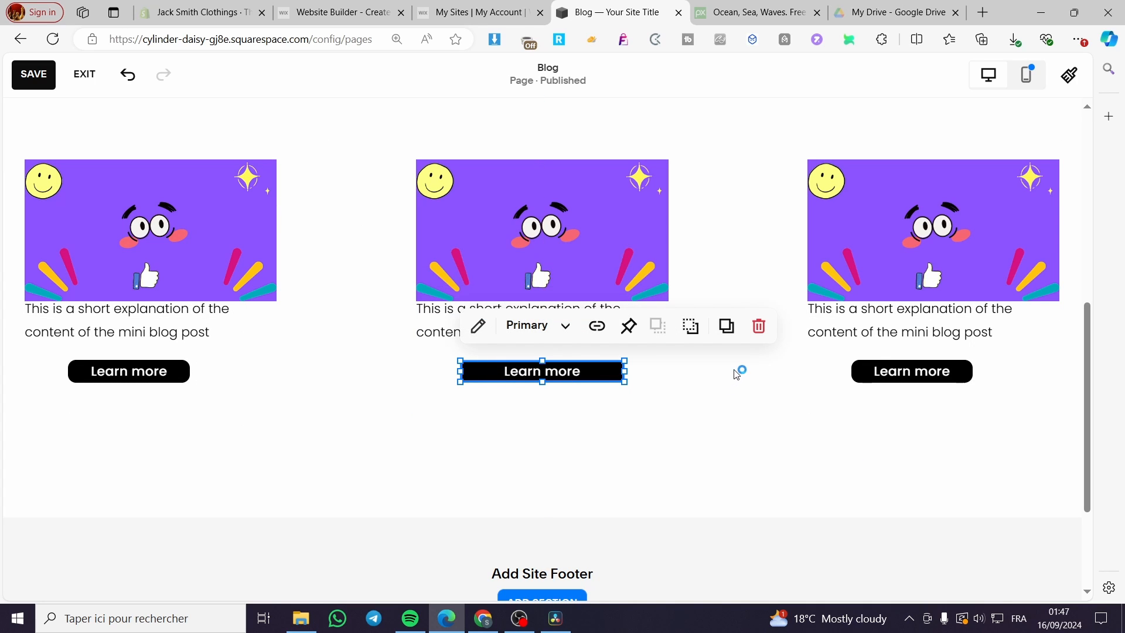
pyautogui.click(718, 422)
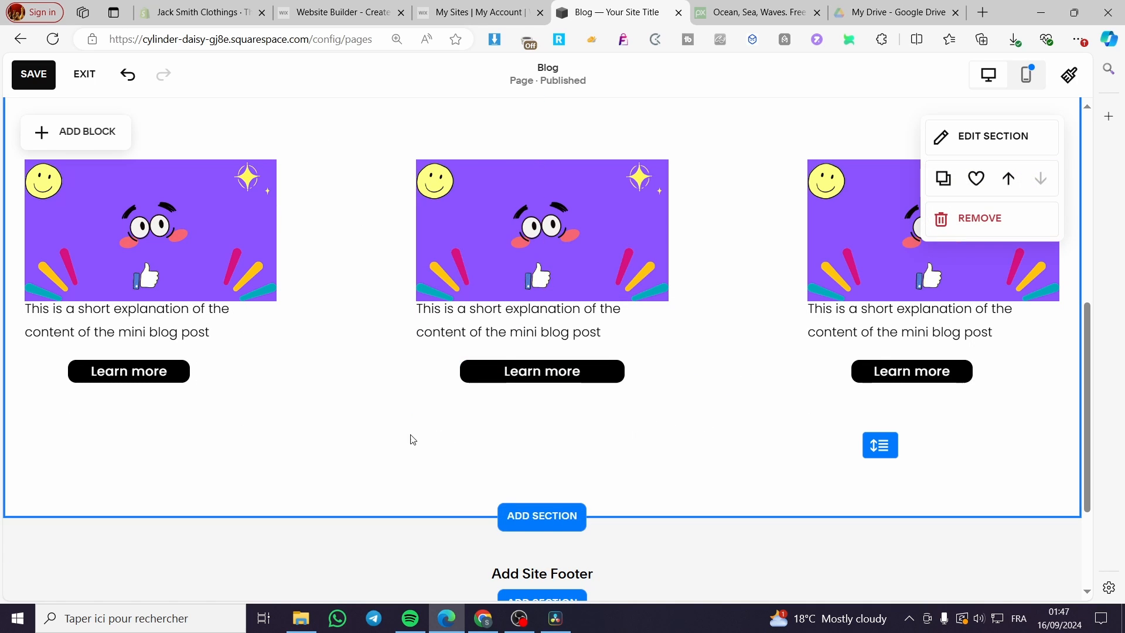
# Add a Form block to the mini blog post section and shift it toward the middle of the page.
pyautogui.scroll(-1, 535, 428)
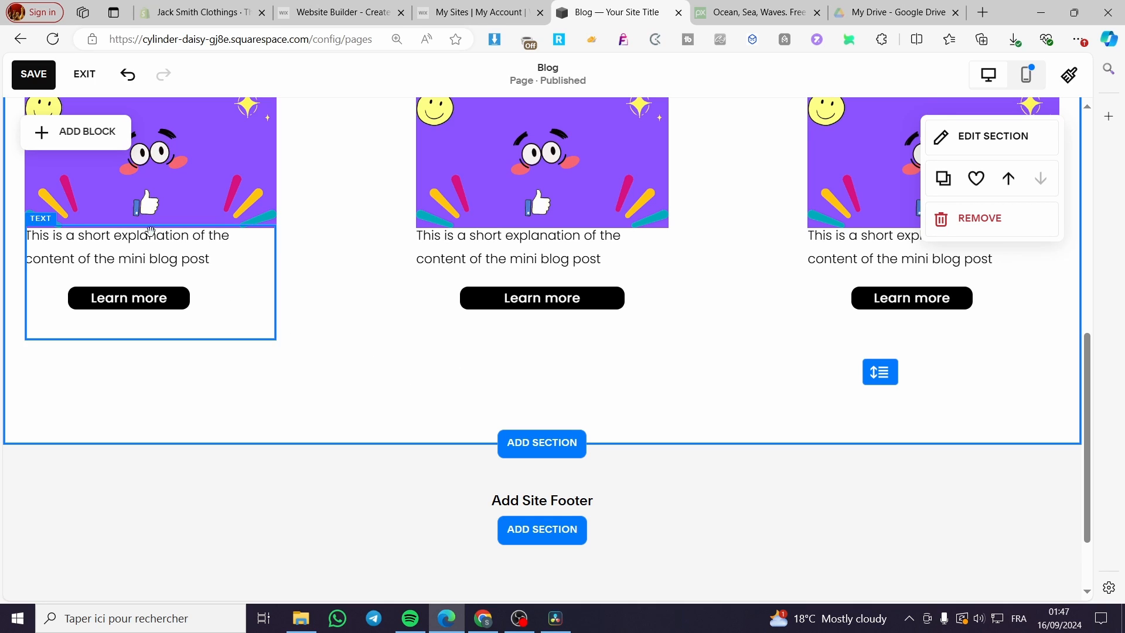
pyautogui.click(104, 146)
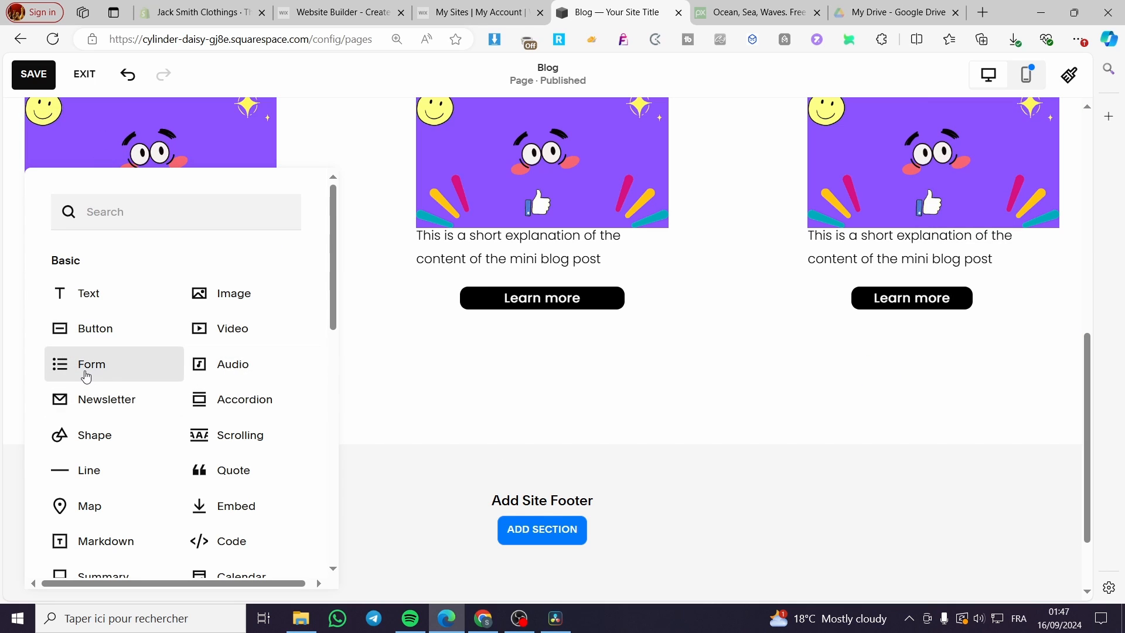
pyautogui.click(108, 375)
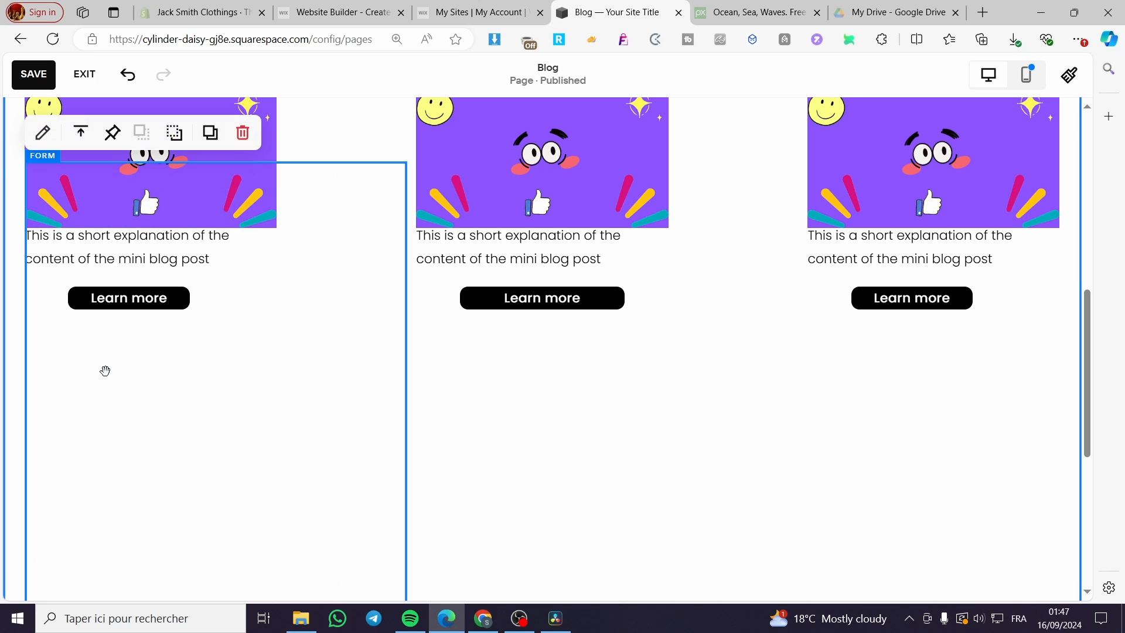
pyautogui.moveTo(232, 432); pyautogui.dragTo(520, 414)
pyautogui.scroll(-3, 559, 422)
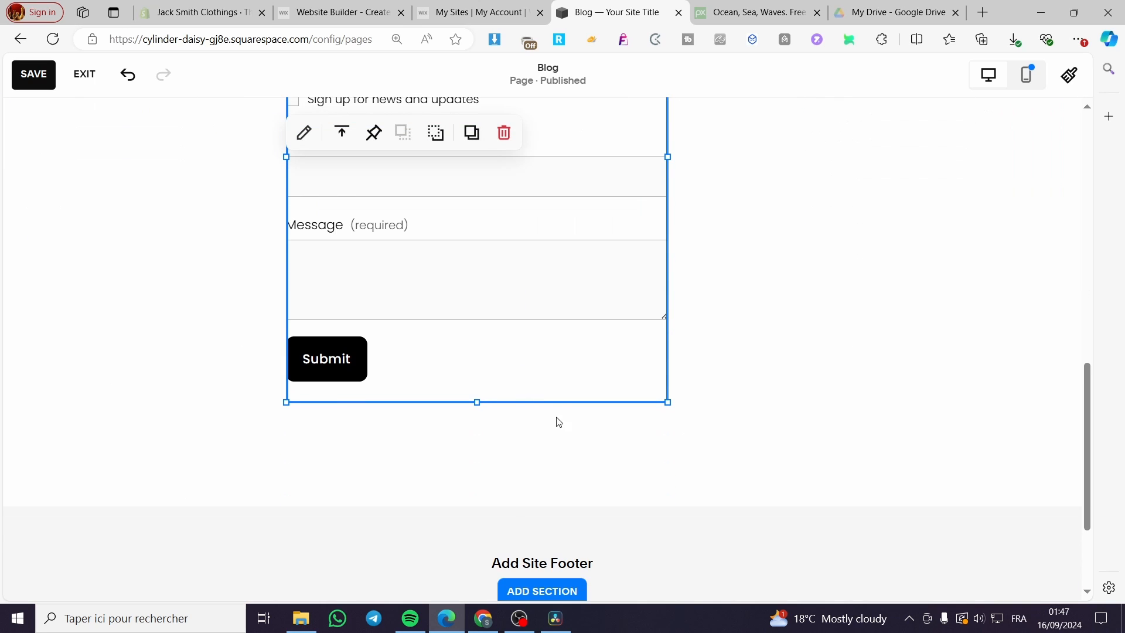
pyautogui.click(619, 454)
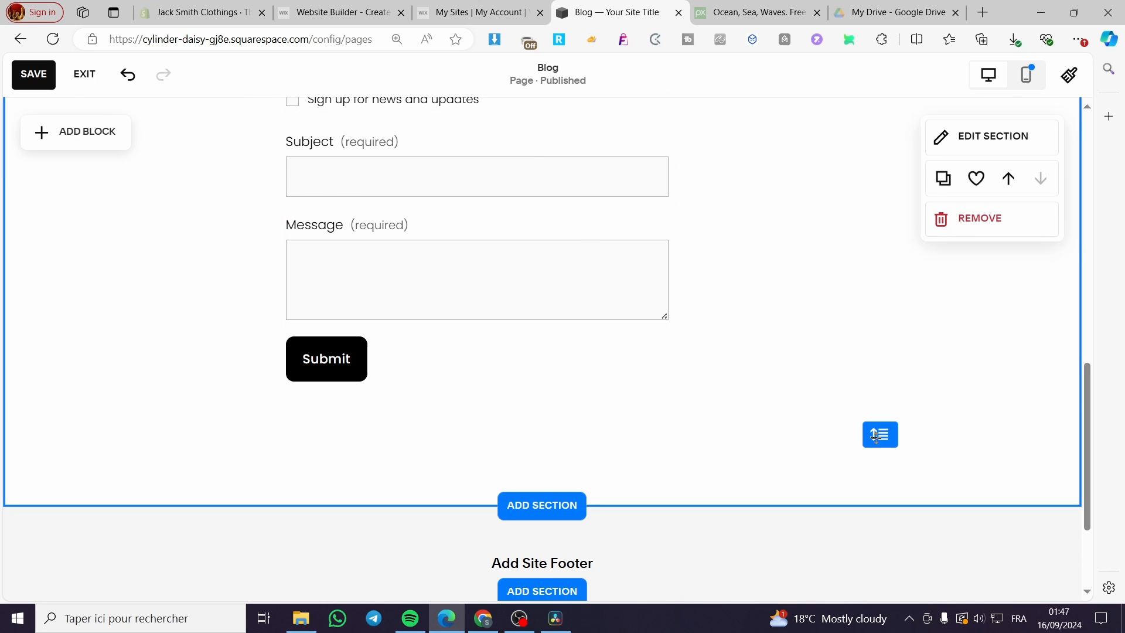
# Extend the section's height and move the form below the row of cards, centred under the middle card.
pyautogui.moveTo(877, 436); pyautogui.dragTo(851, 488)
pyautogui.scroll(5, 648, 427)
pyautogui.moveTo(532, 276); pyautogui.dragTo(590, 533)
pyautogui.click(822, 329)
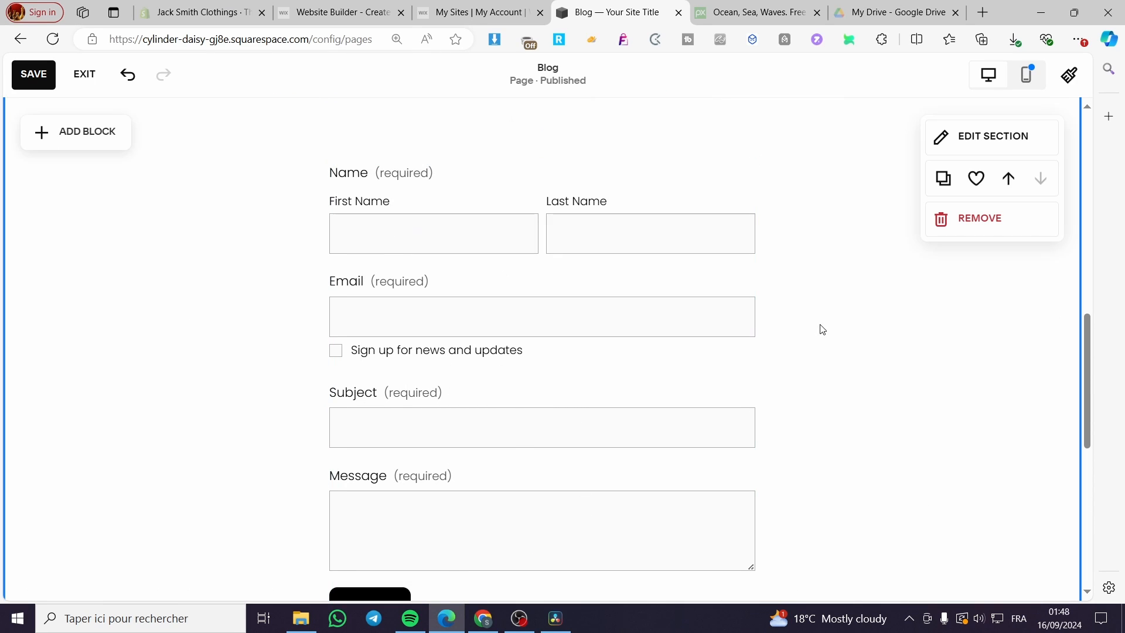
pyautogui.scroll(-4, 585, 445)
pyautogui.scroll(5, 567, 444)
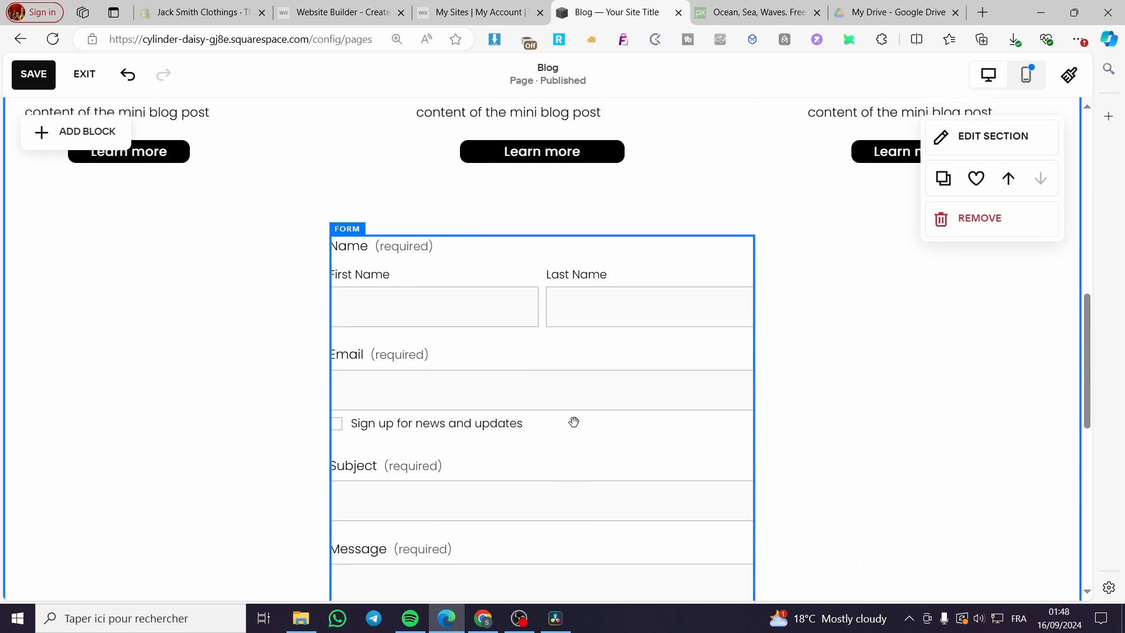
# Open the form's content settings and examine the button text, the form fields and the Name field's options.
pyautogui.click(592, 259)
pyautogui.scroll(-1, 581, 321)
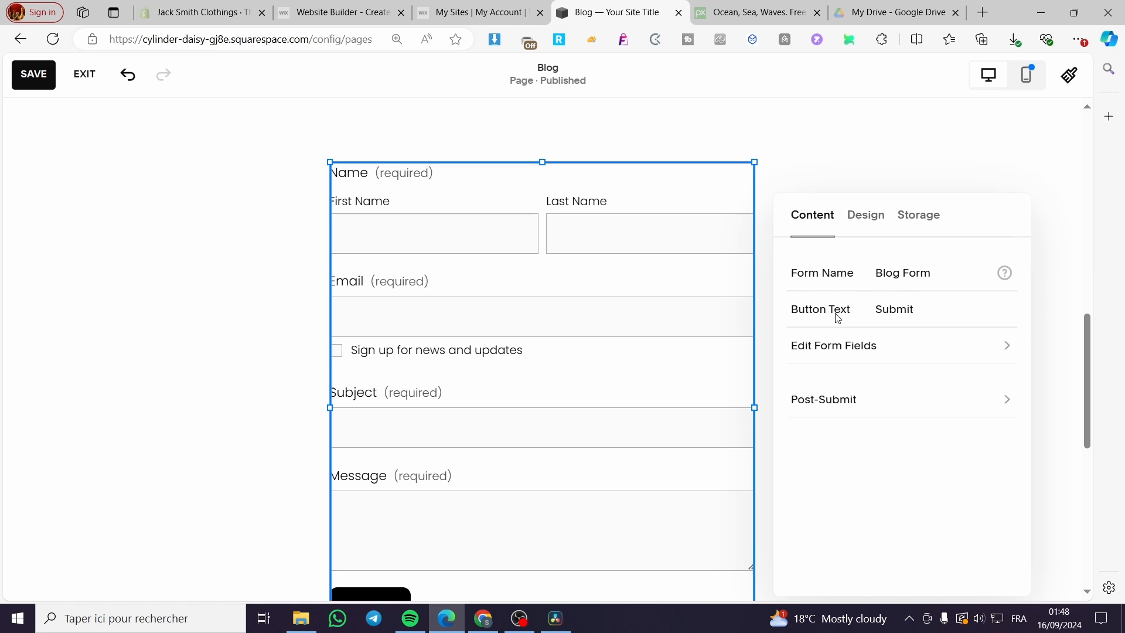
pyautogui.click(861, 320)
pyautogui.scroll(-2, 579, 463)
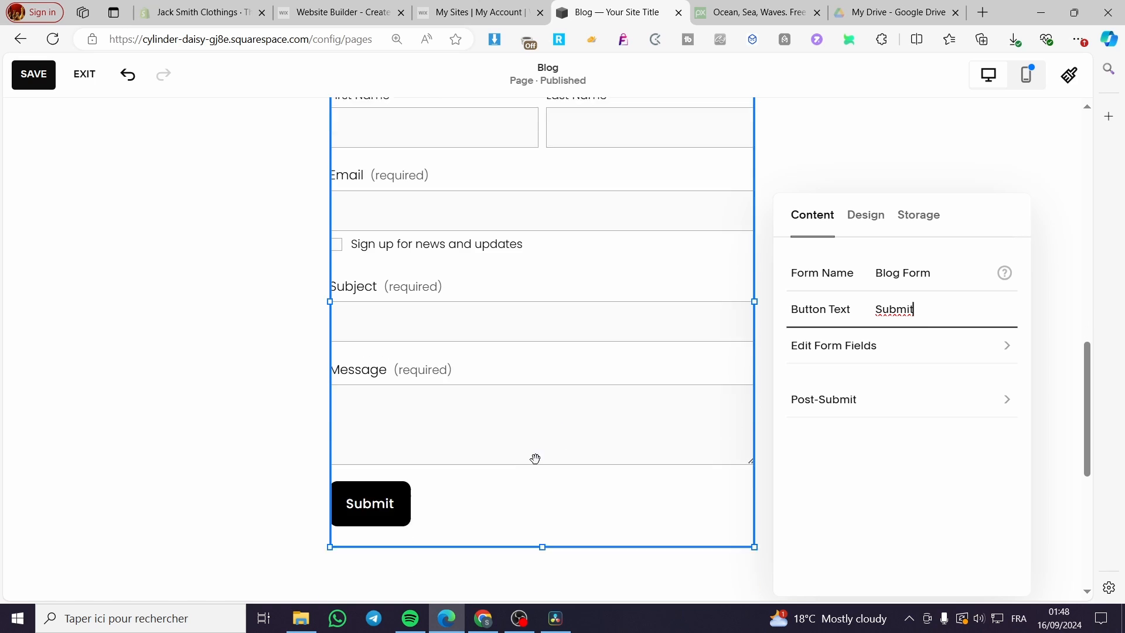
pyautogui.scroll(1, 495, 285)
pyautogui.scroll(3, 496, 285)
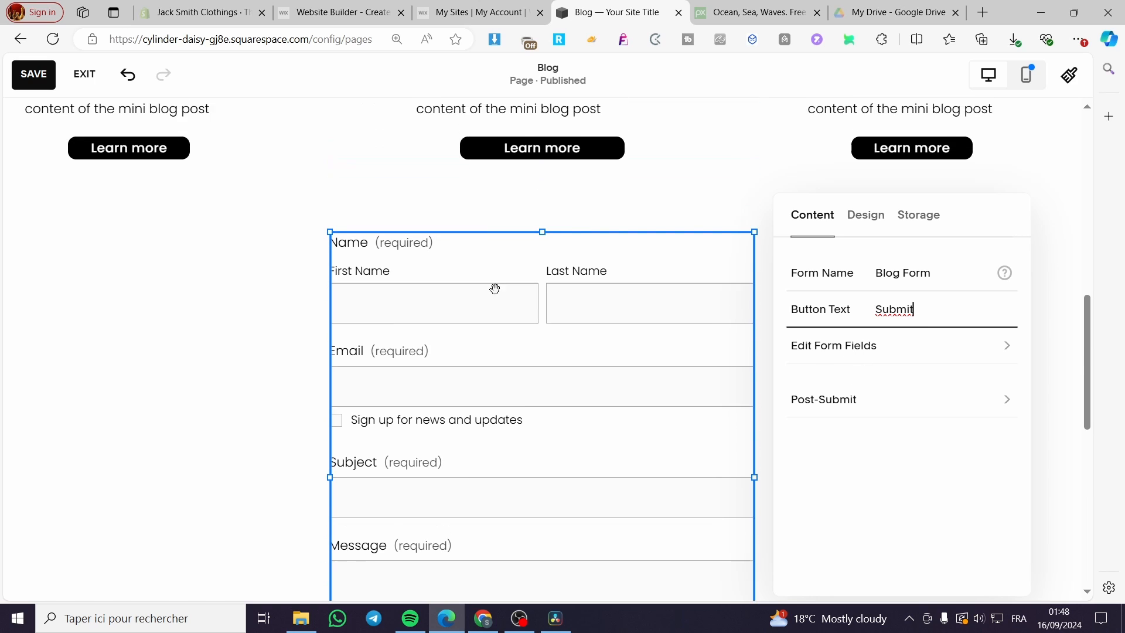
pyautogui.scroll(-1, 574, 297)
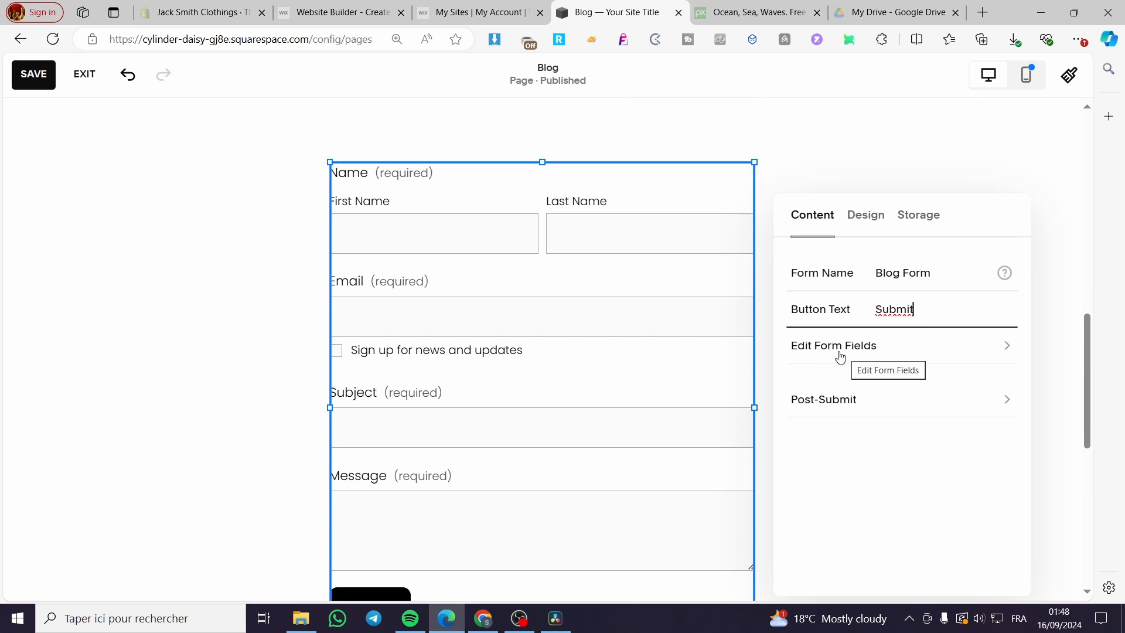
pyautogui.click(859, 354)
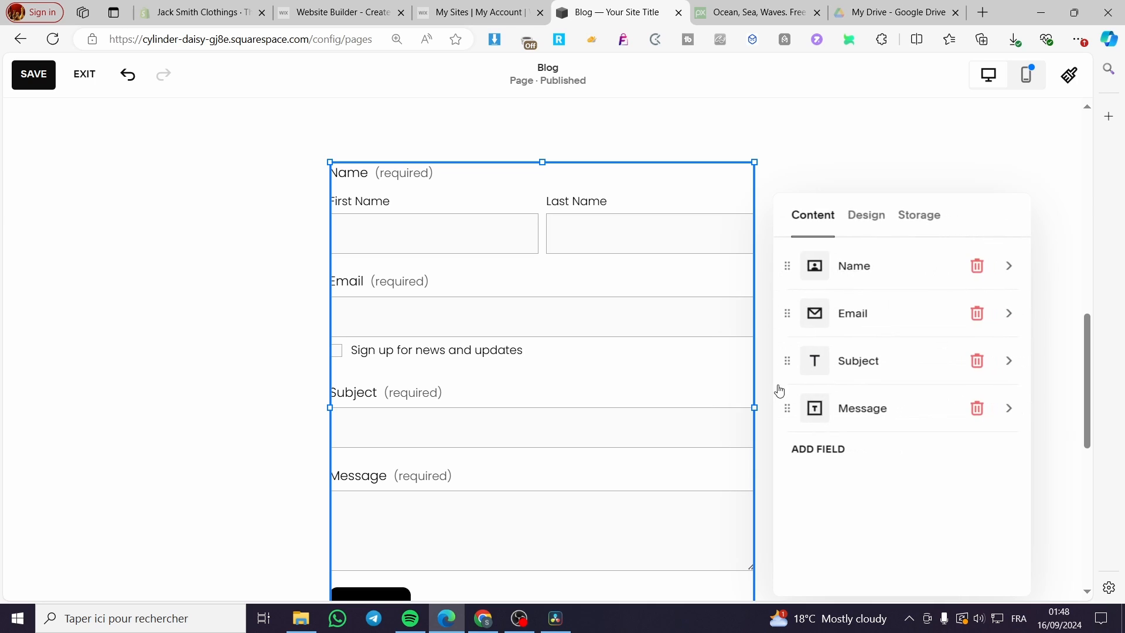
pyautogui.click(852, 267)
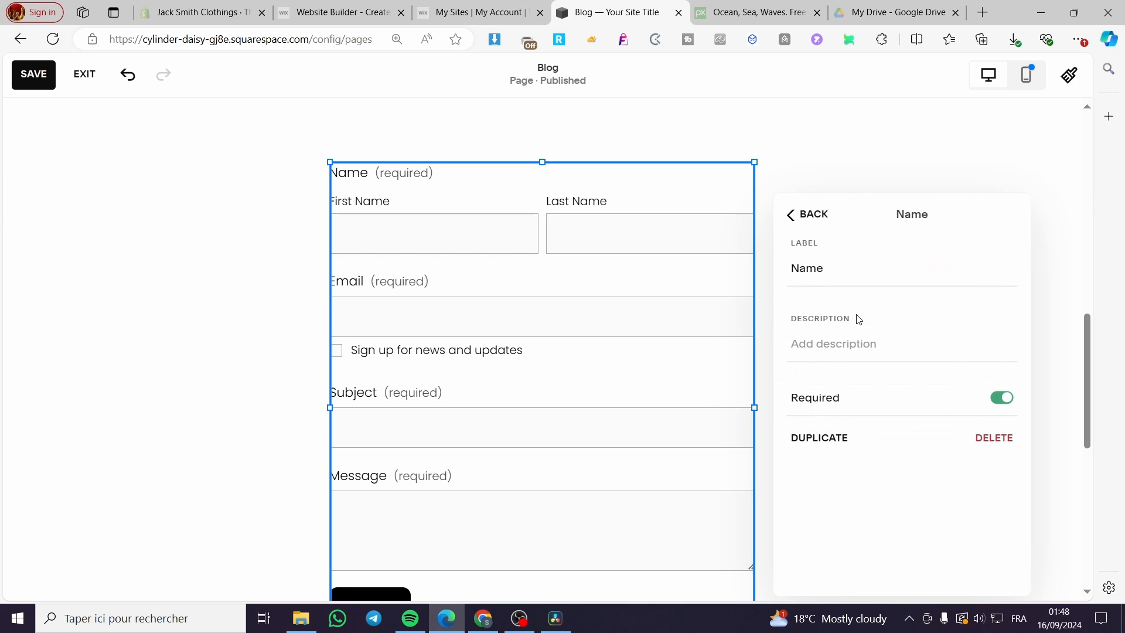
pyautogui.moveTo(843, 274); pyautogui.dragTo(776, 276)
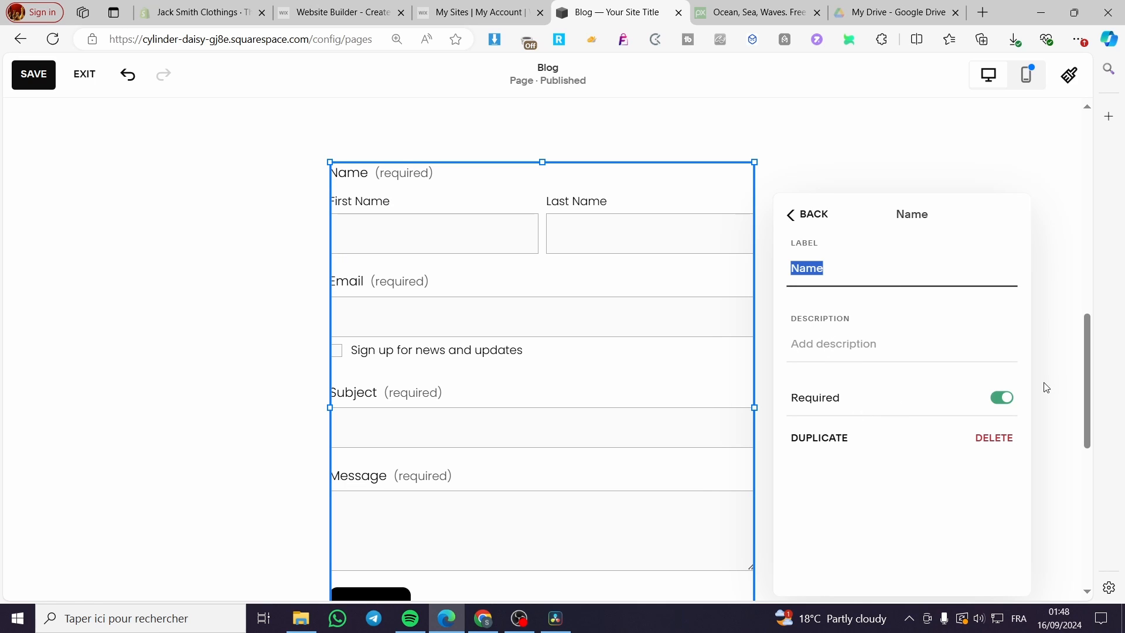
pyautogui.click(809, 221)
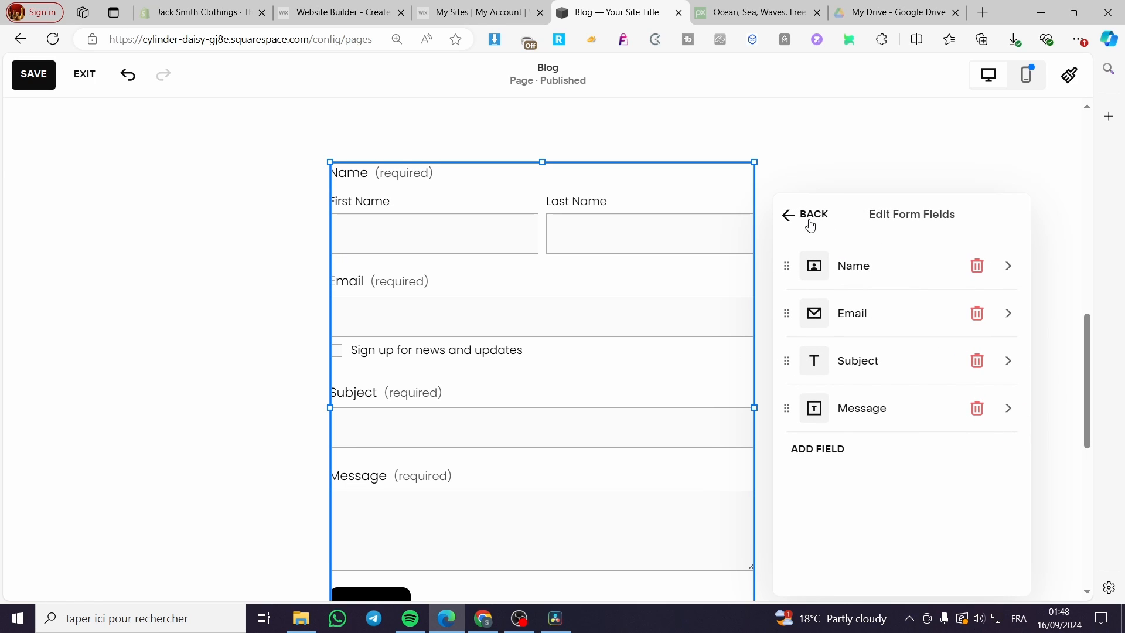
# Delete the Message, Subject and Email fields from the form, keeping only the Name field.
pyautogui.click(979, 408)
pyautogui.click(979, 361)
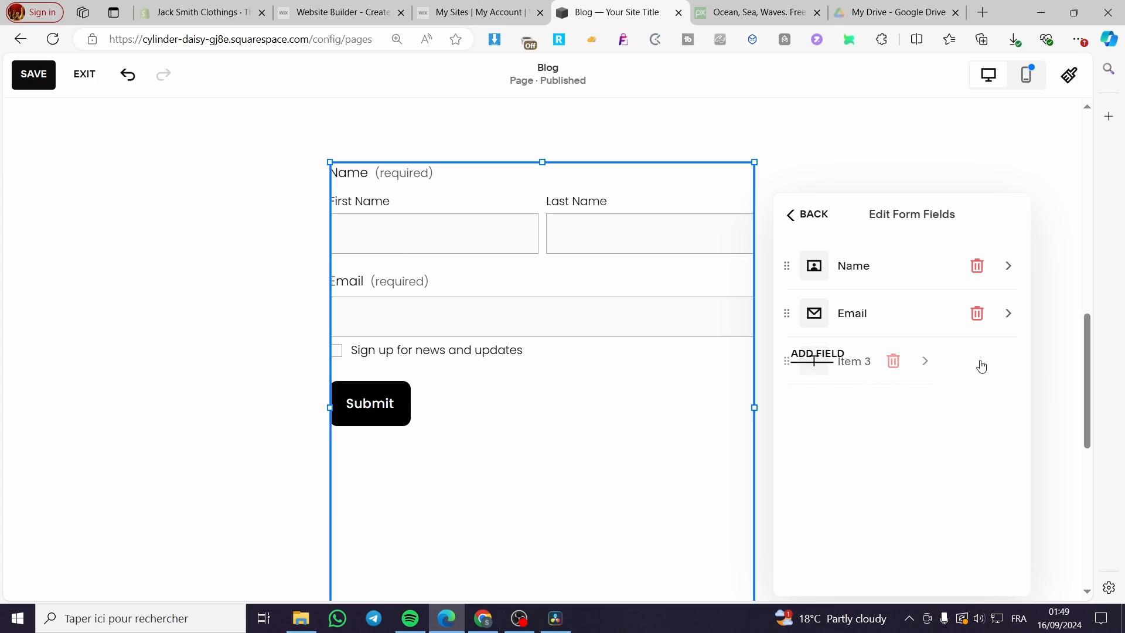
pyautogui.click(977, 313)
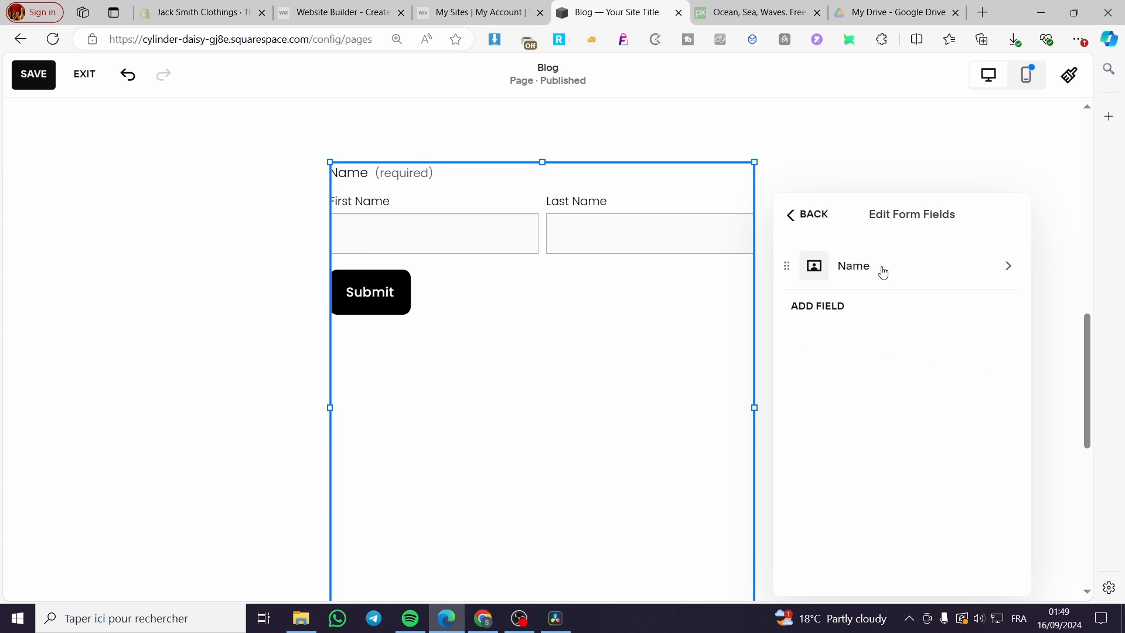
pyautogui.click(942, 268)
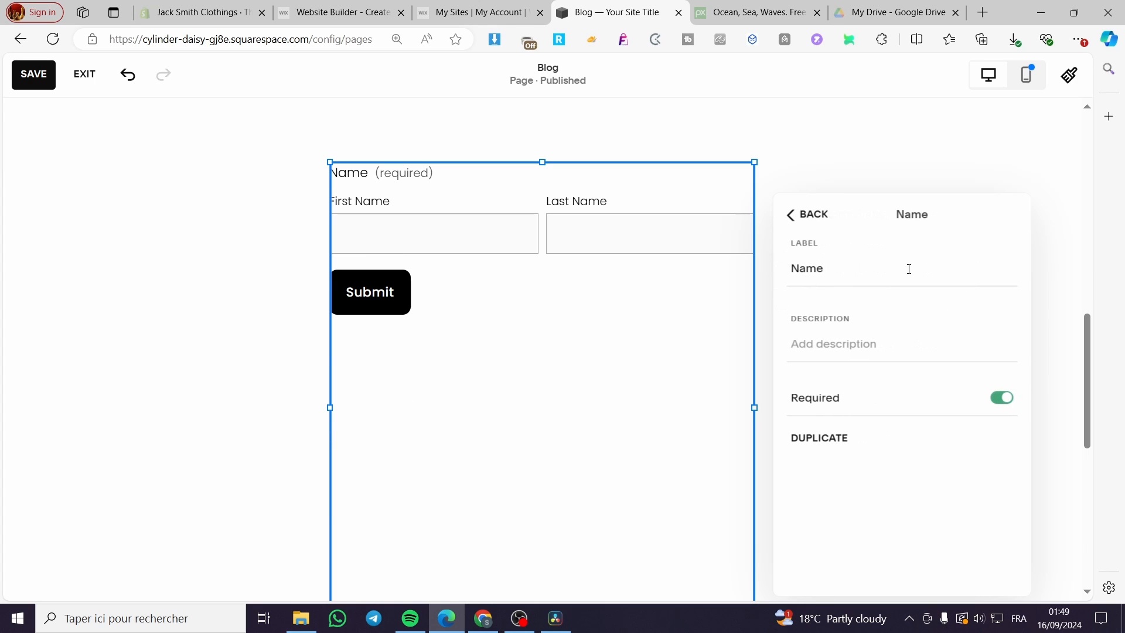
pyautogui.click(790, 221)
# Add a Text field to the form and label it "How Old are you ?".
pyautogui.click(824, 311)
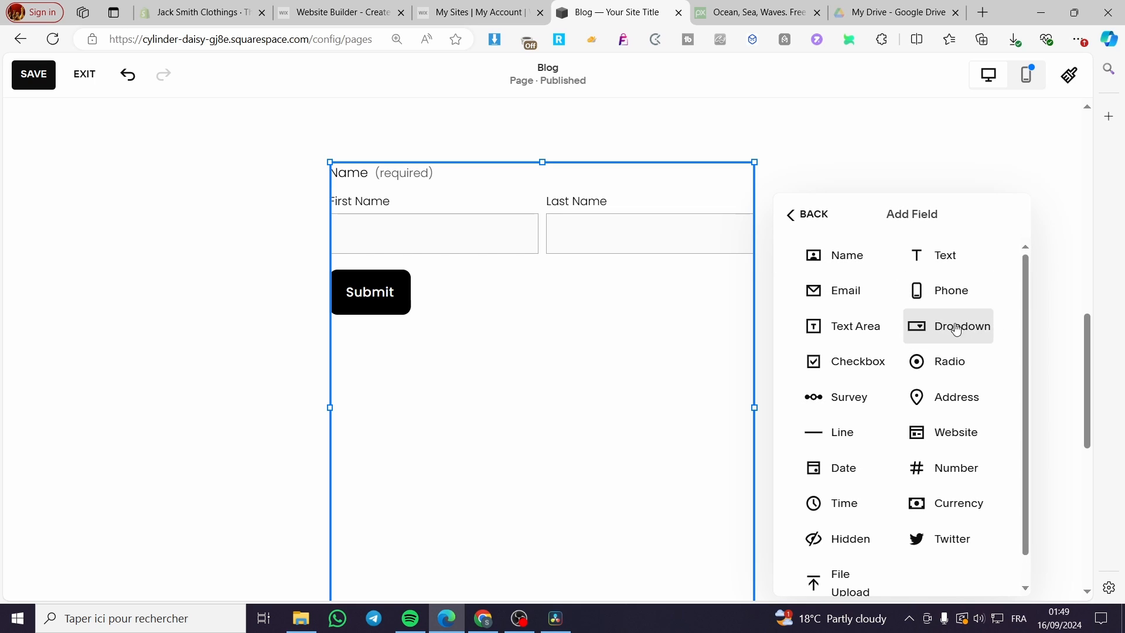
pyautogui.click(941, 256)
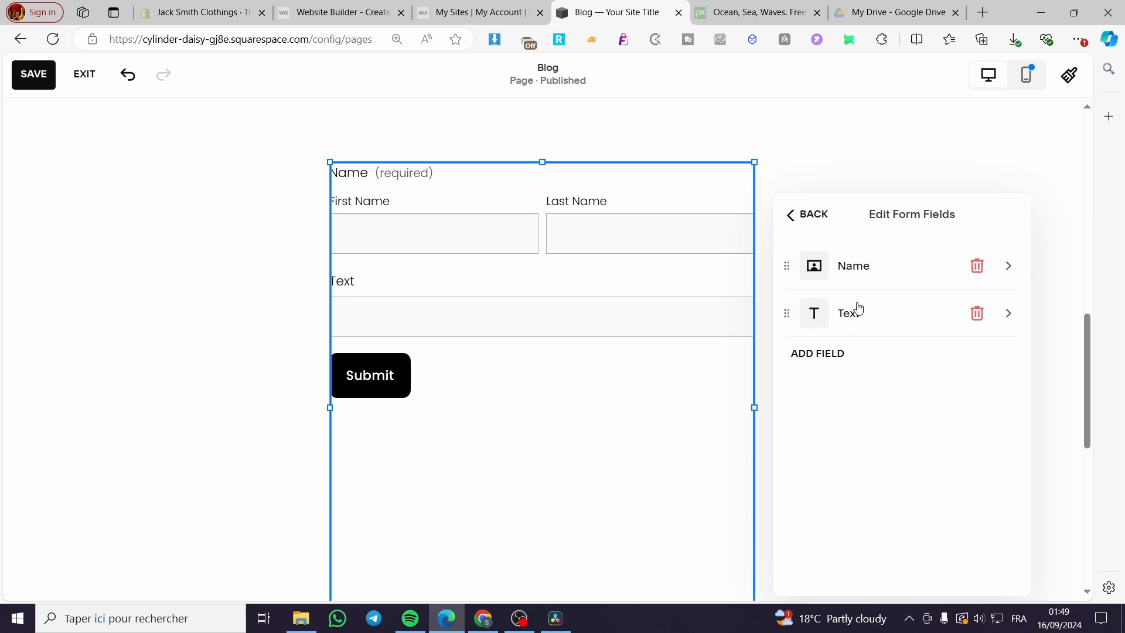
pyautogui.click(848, 319)
pyautogui.moveTo(844, 271); pyautogui.dragTo(795, 269)
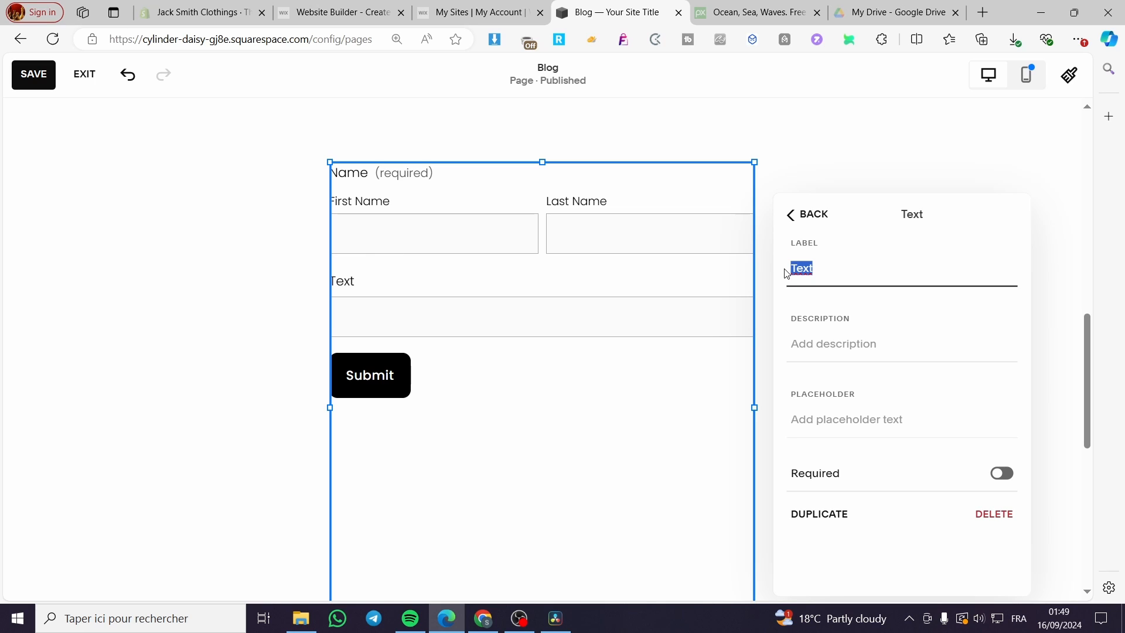
pyautogui.write('How Olds ')
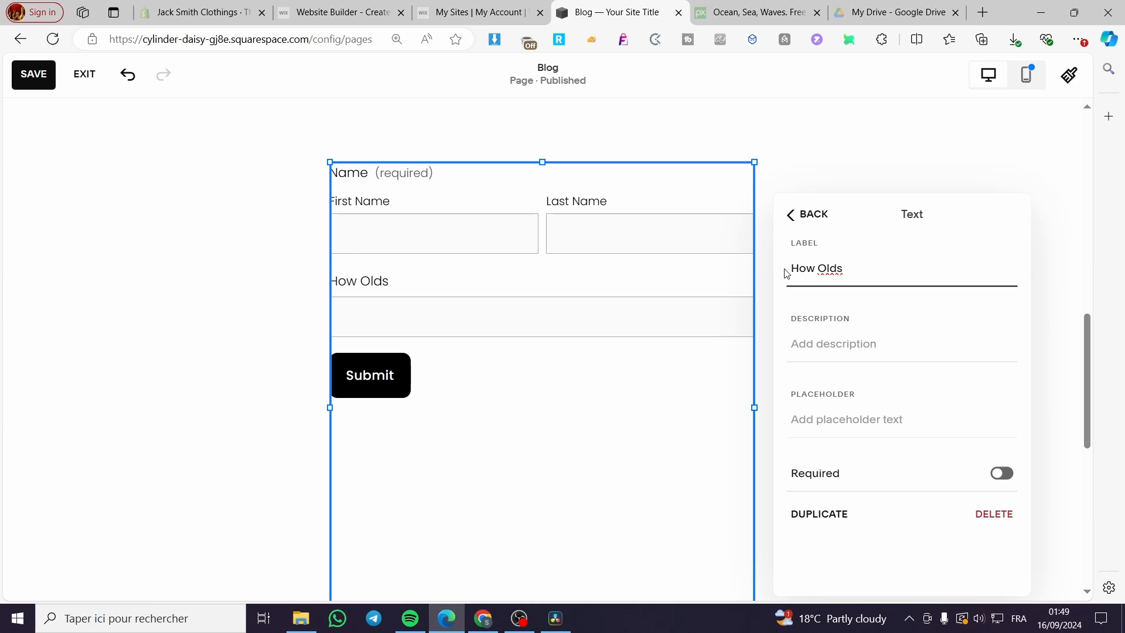
pyautogui.press('BackSpace')
pyautogui.press('BackSpace')
pyautogui.write(' are you ?')
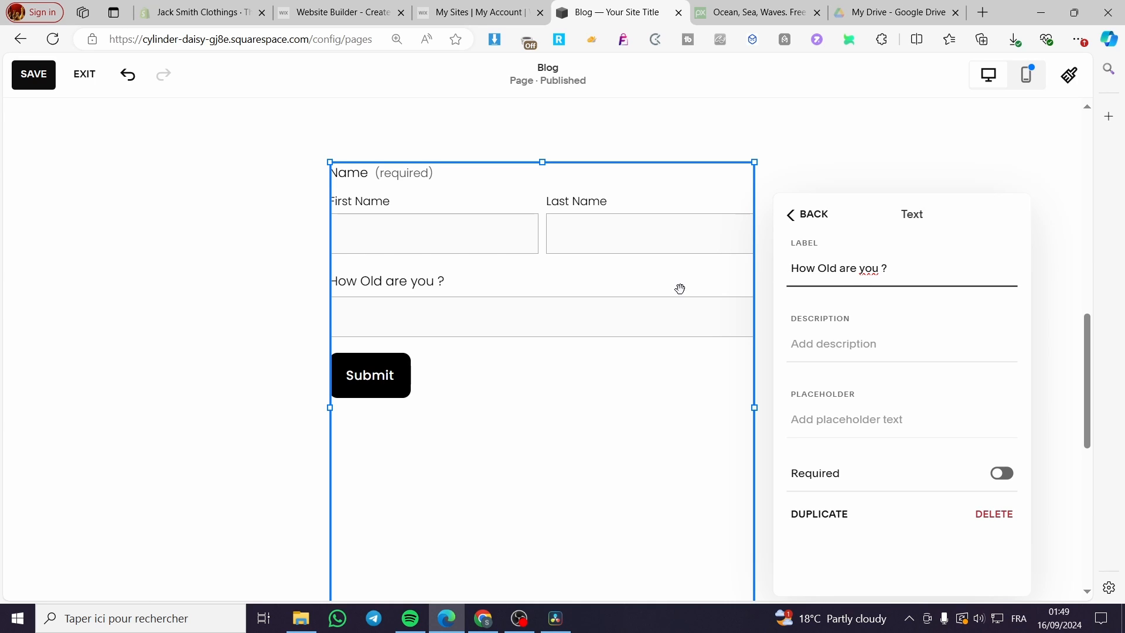
pyautogui.click(815, 215)
pyautogui.click(818, 353)
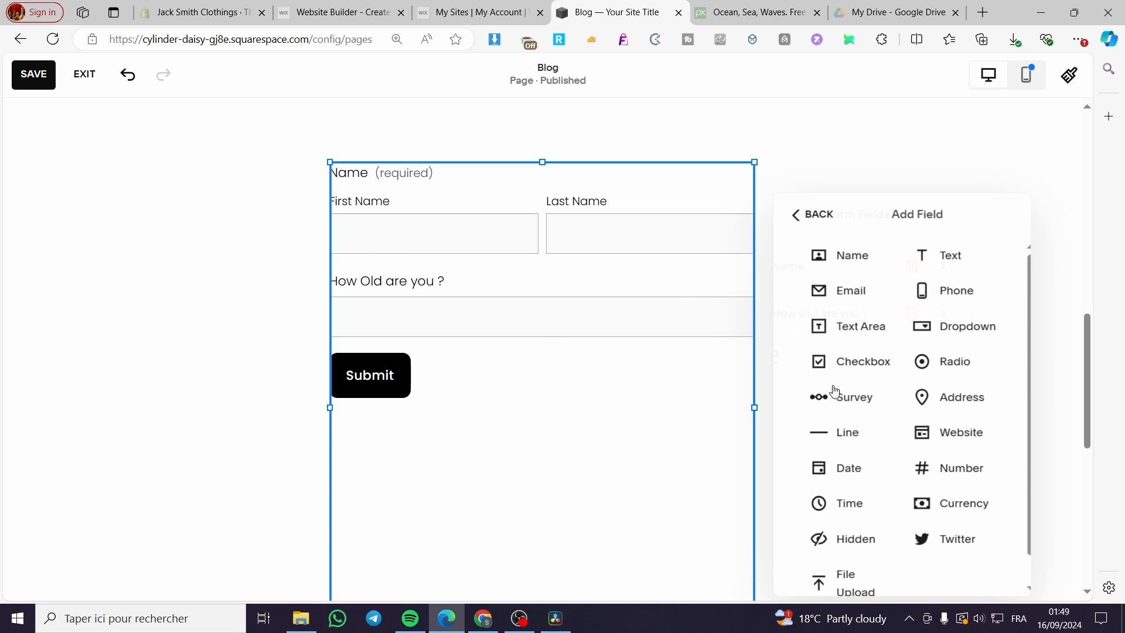
pyautogui.click(912, 260)
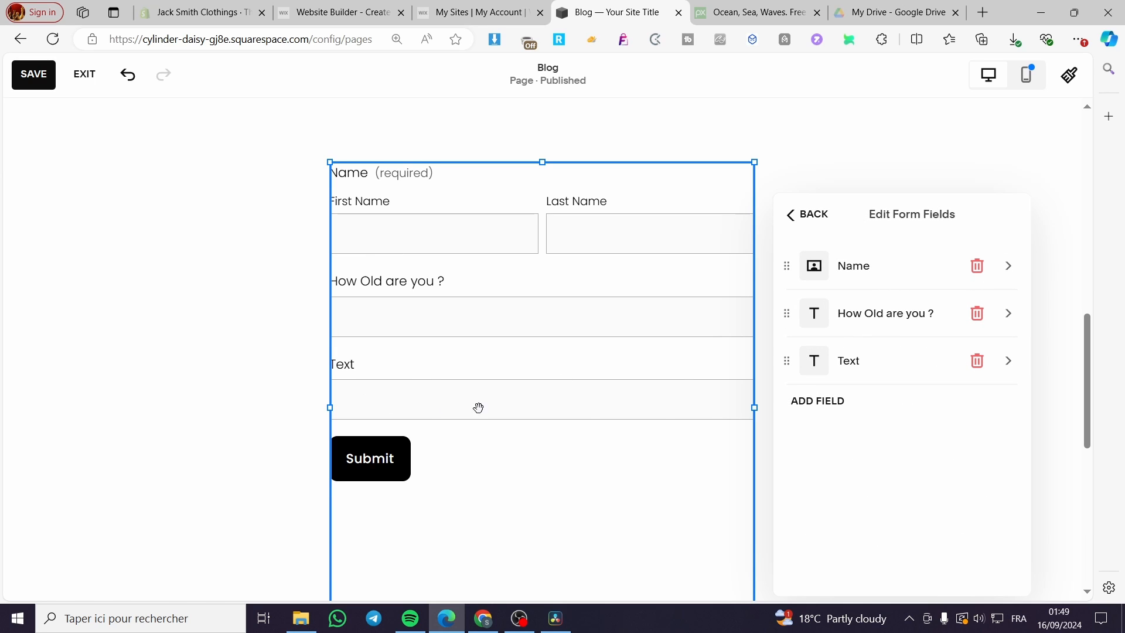
pyautogui.click(978, 362)
# Add a new Name field below the age question and delete the original Name field above it.
pyautogui.click(820, 357)
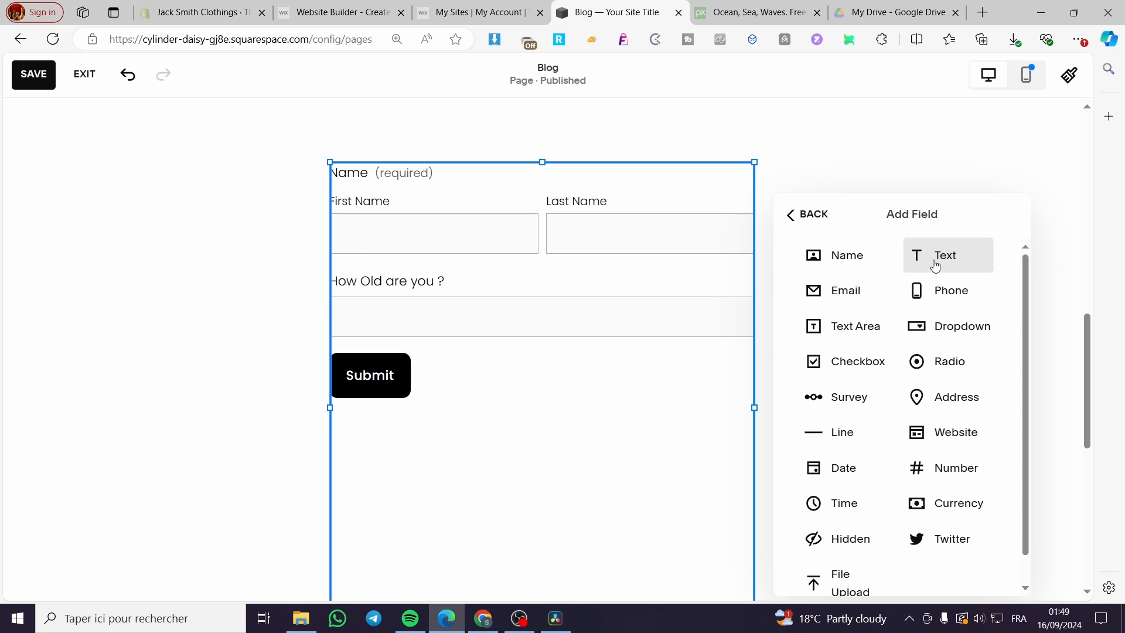
pyautogui.click(857, 256)
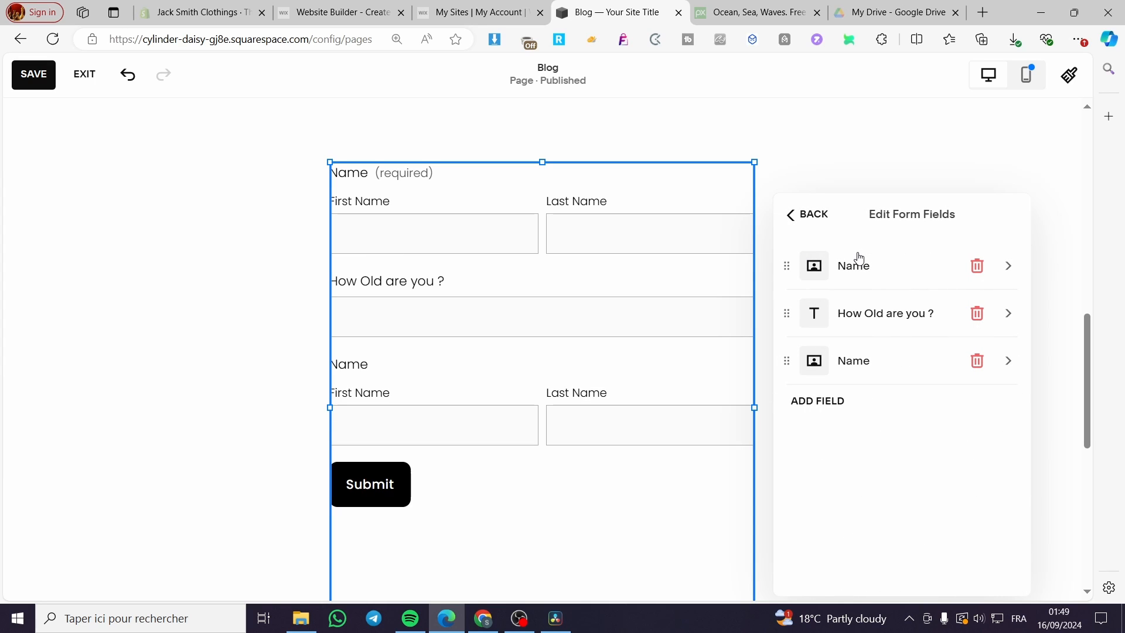
pyautogui.click(976, 266)
# Try a Text Area field below the form's Name field, view its settings and delete it again.
pyautogui.click(829, 354)
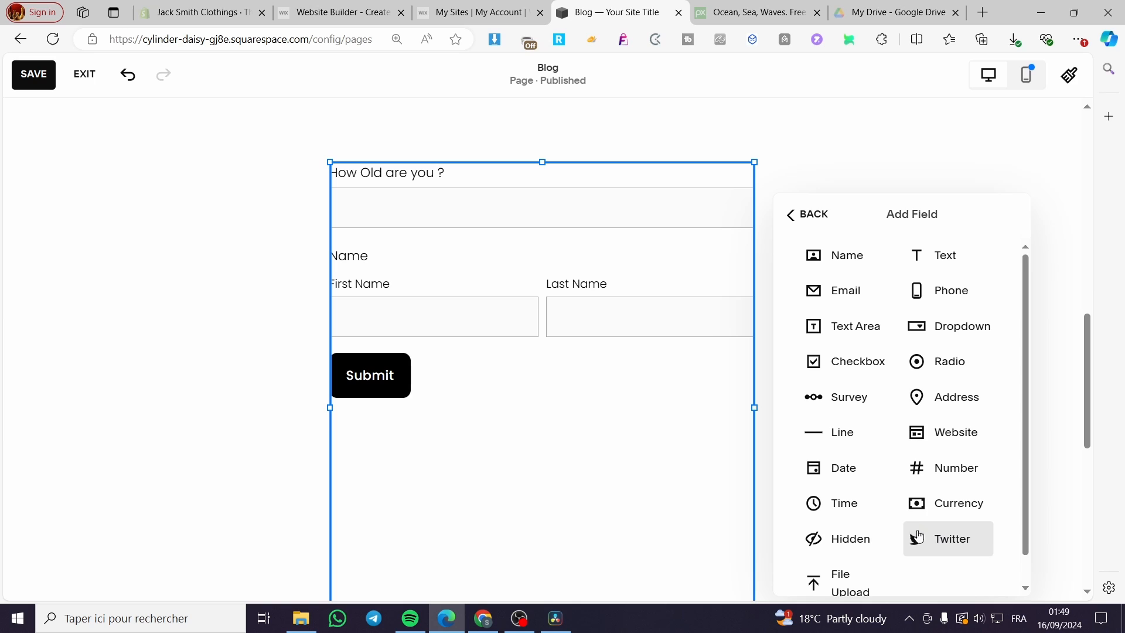
pyautogui.scroll(-1, 843, 530)
pyautogui.scroll(1, 846, 531)
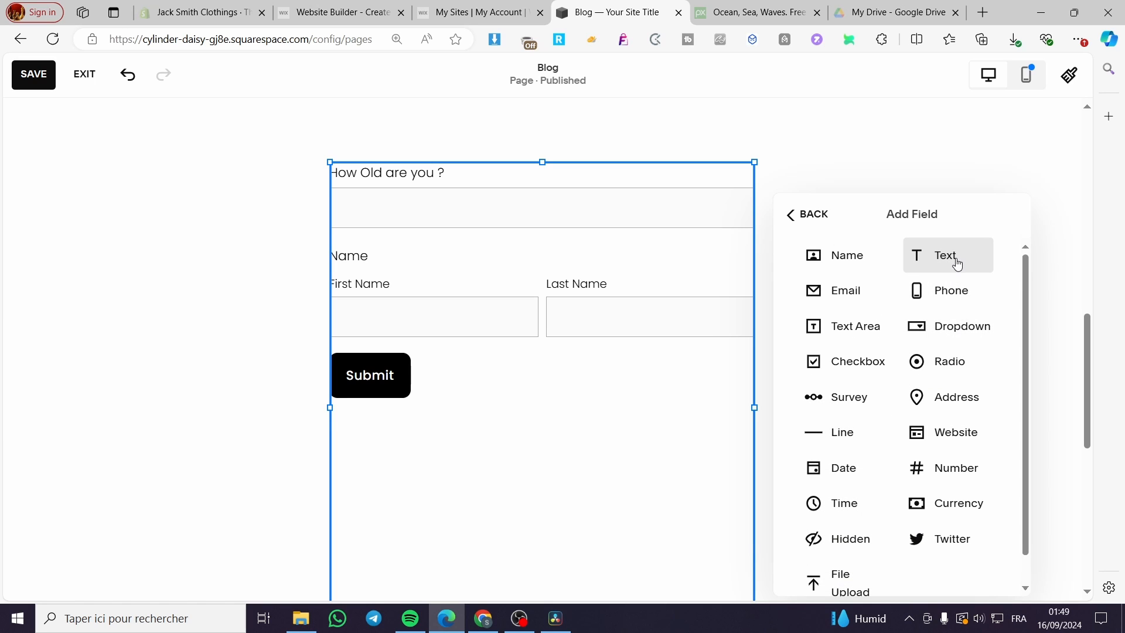
pyautogui.click(843, 342)
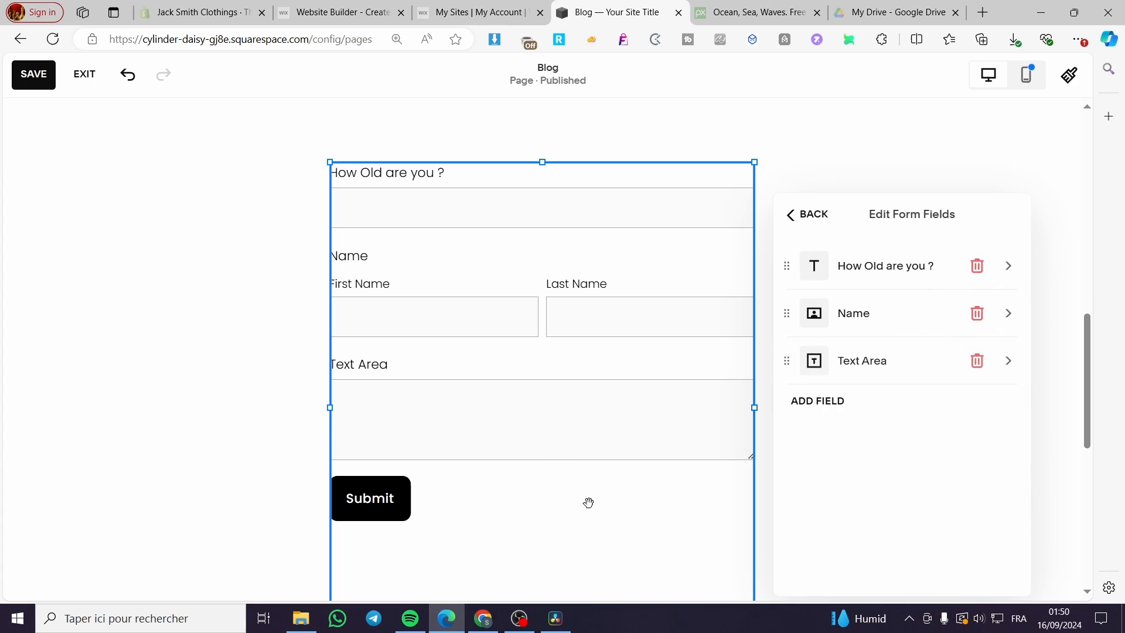
pyautogui.click(885, 369)
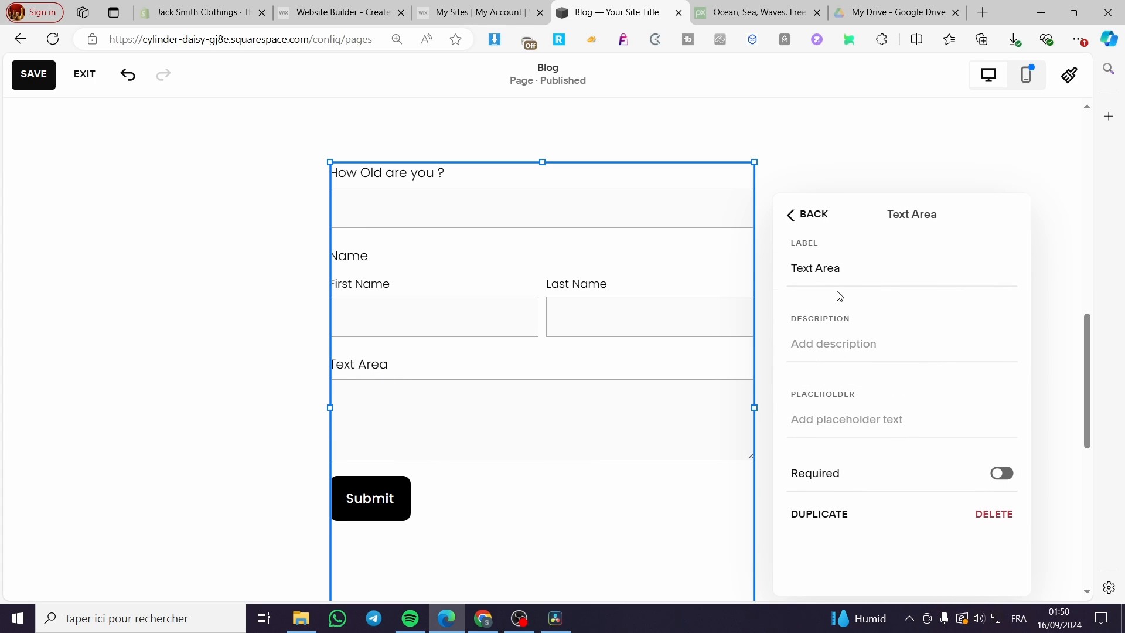
pyautogui.click(801, 225)
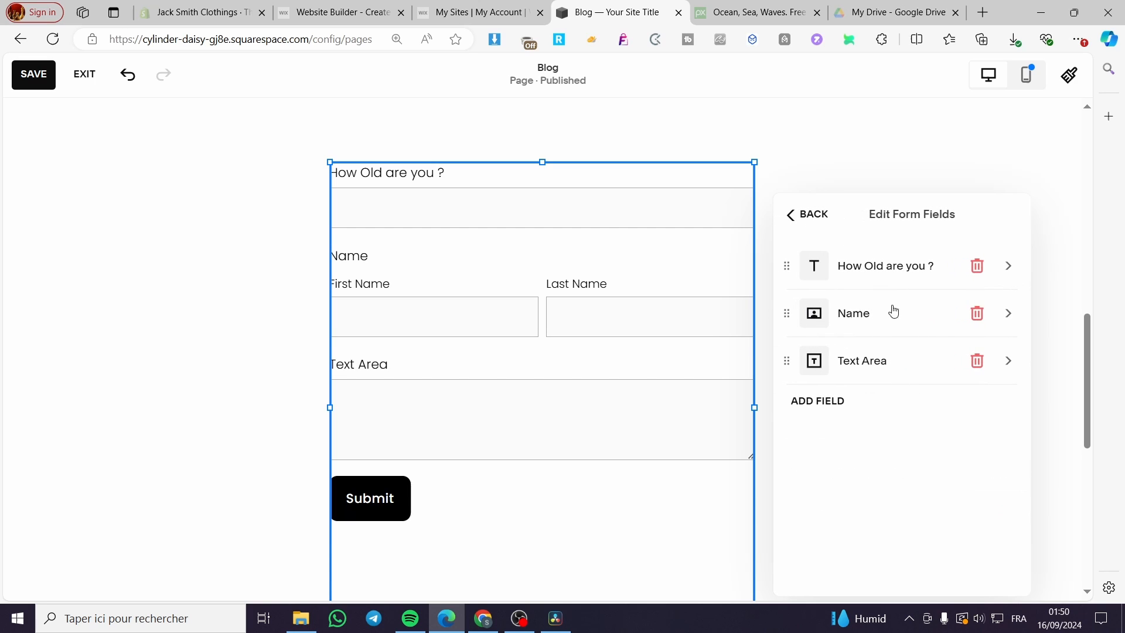
pyautogui.click(976, 360)
# Add a Text field below the Name field and label it "Choose what type of sport do you practice.".
pyautogui.click(822, 357)
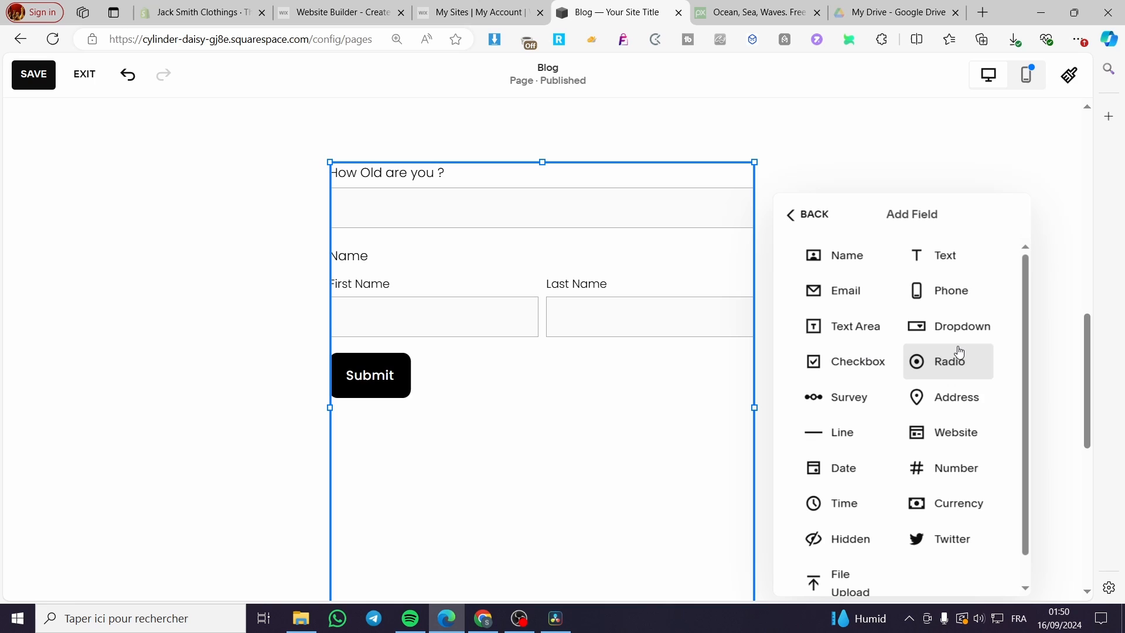
pyautogui.click(950, 255)
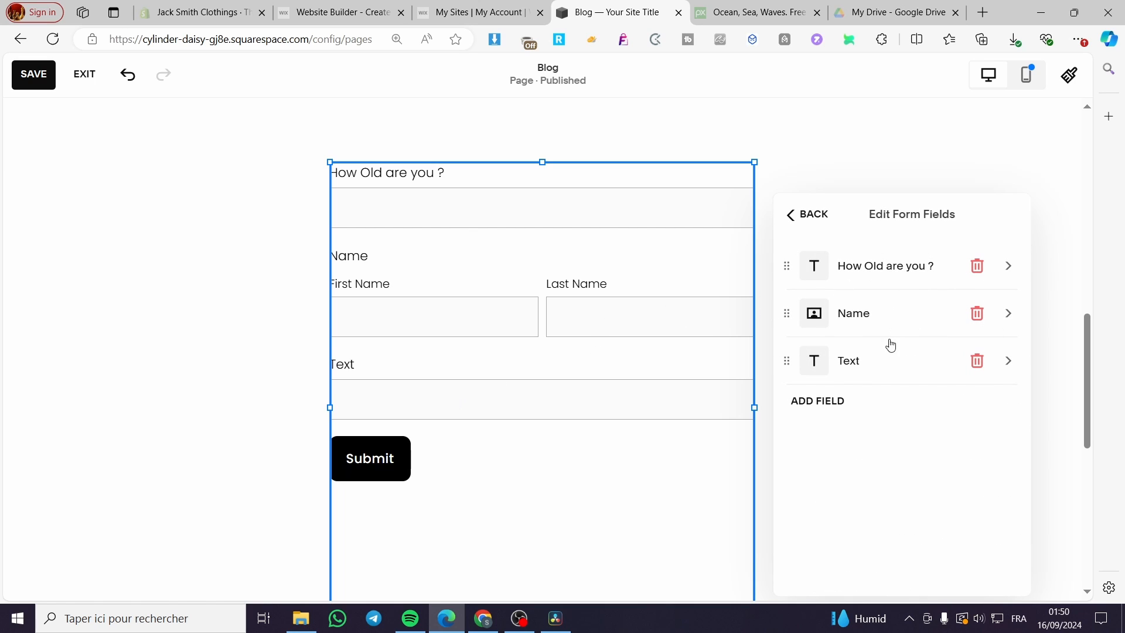
pyautogui.click(865, 355)
pyautogui.moveTo(863, 268); pyautogui.dragTo(761, 263)
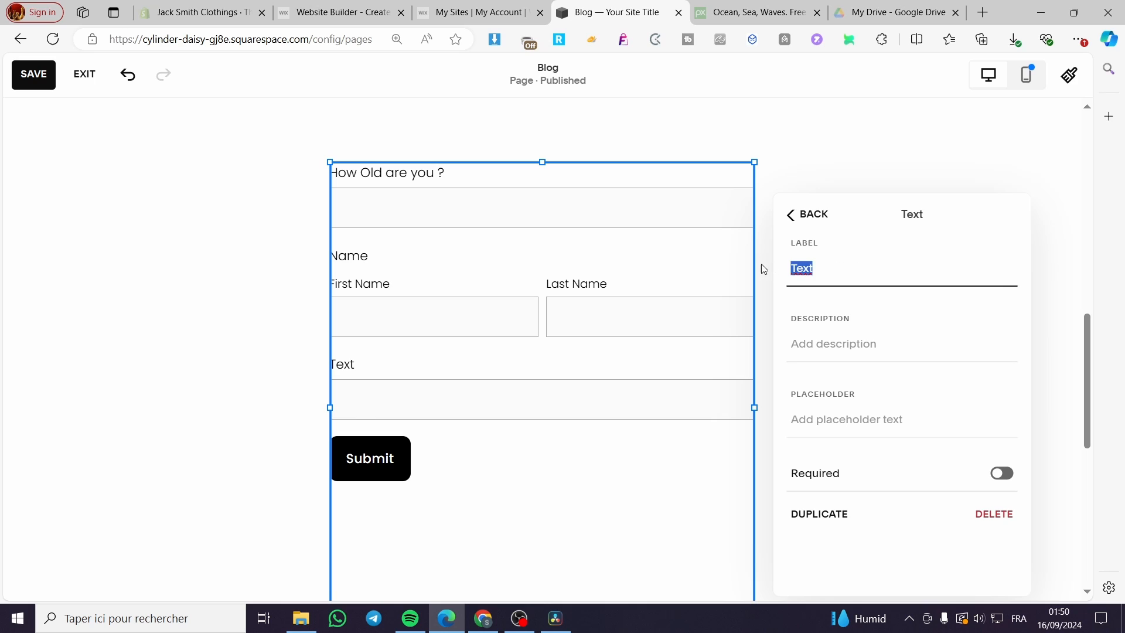
pyautogui.write('Choose what ')
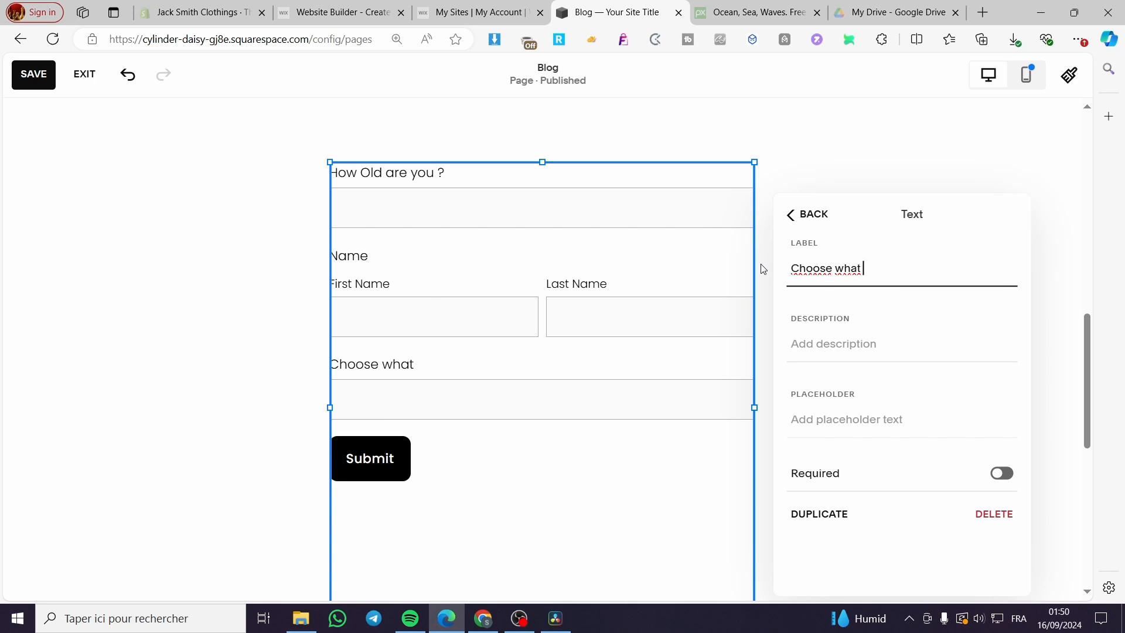
pyautogui.write('typ')
pyautogui.write('e pf')
pyautogui.write('of sport')
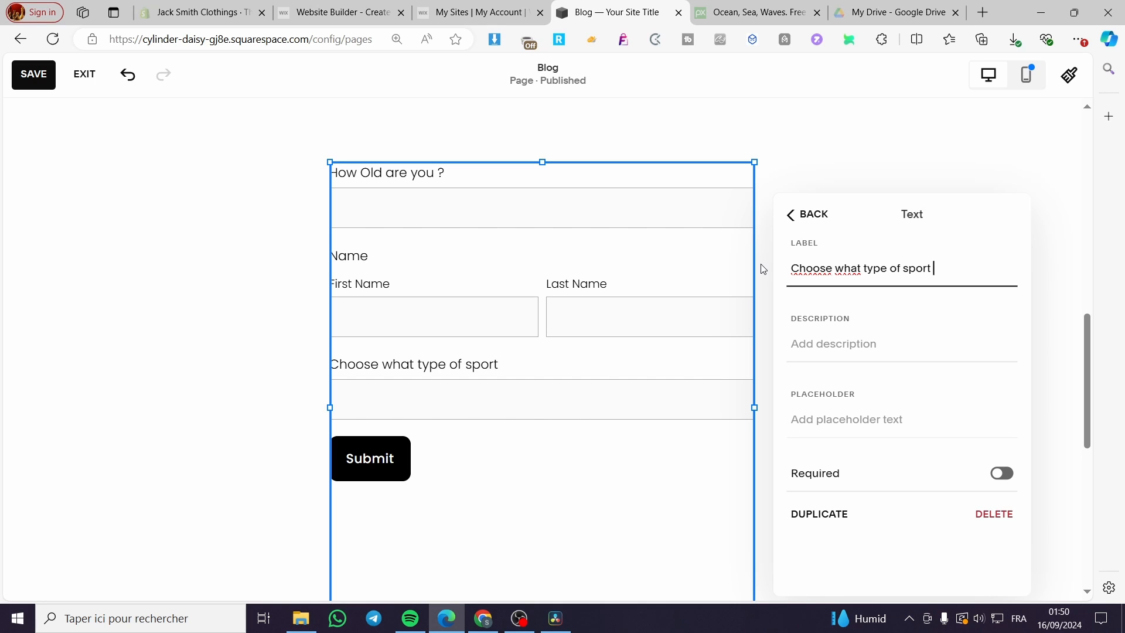
pyautogui.write(' do you')
pyautogui.write(' prac')
pyautogui.write('tice')
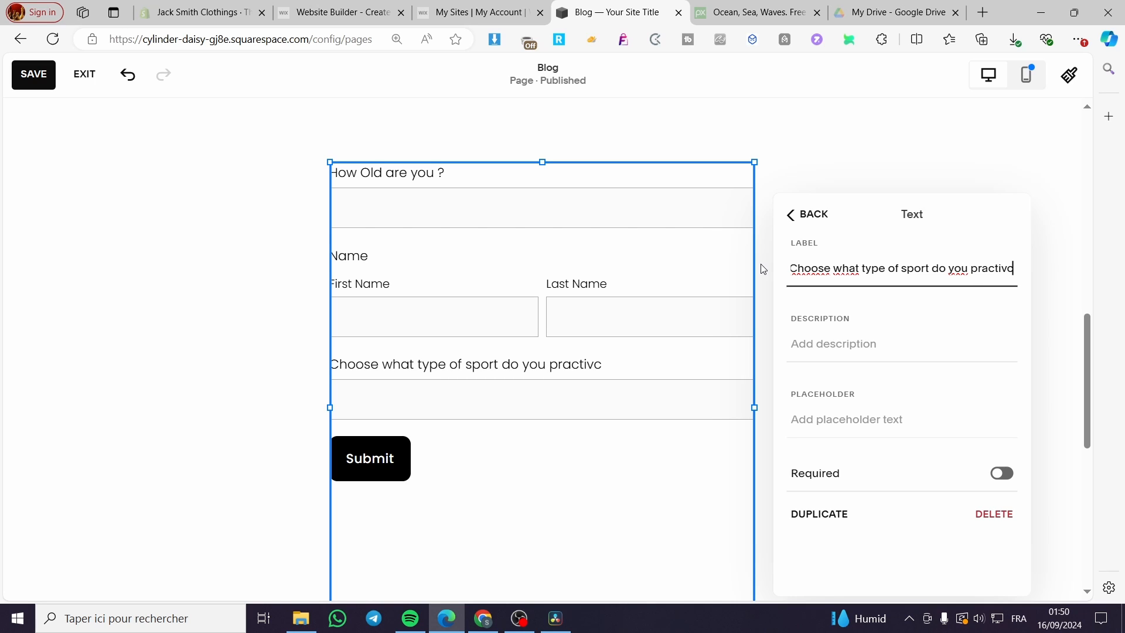
pyautogui.press('BackSpace')
pyautogui.press('BackSpace')
pyautogui.write('ce')
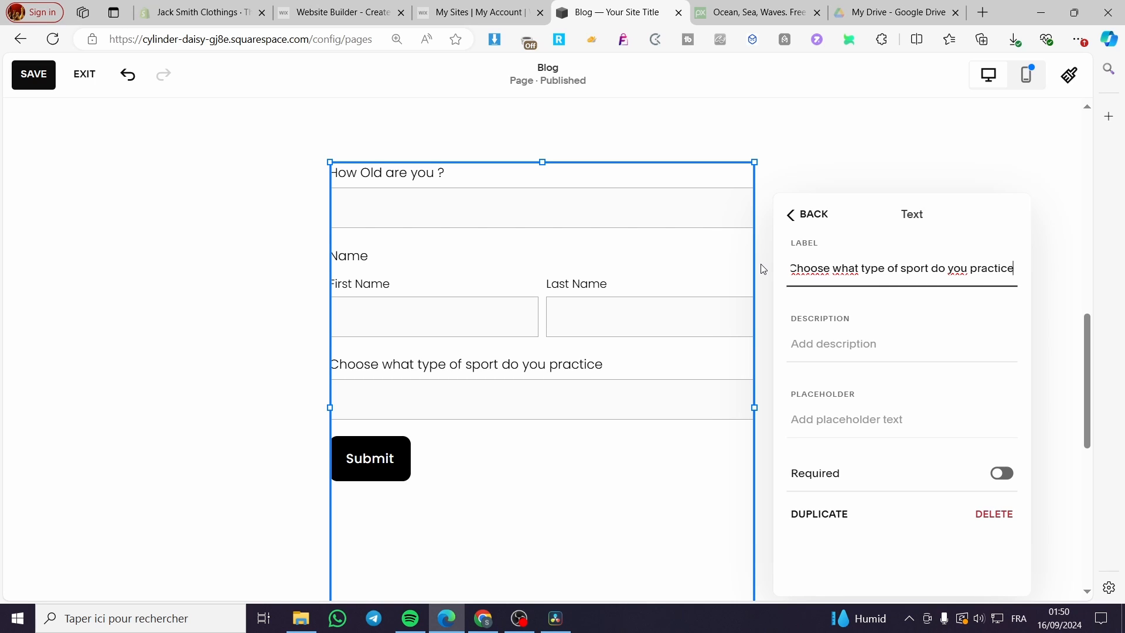
pyautogui.write('.')
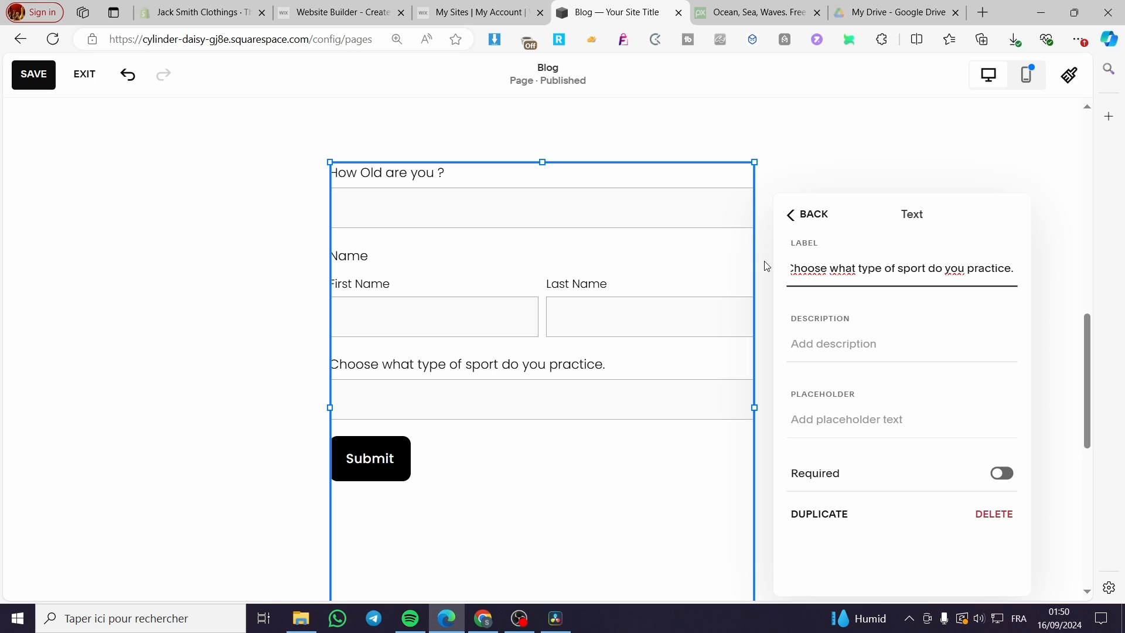
pyautogui.click(820, 216)
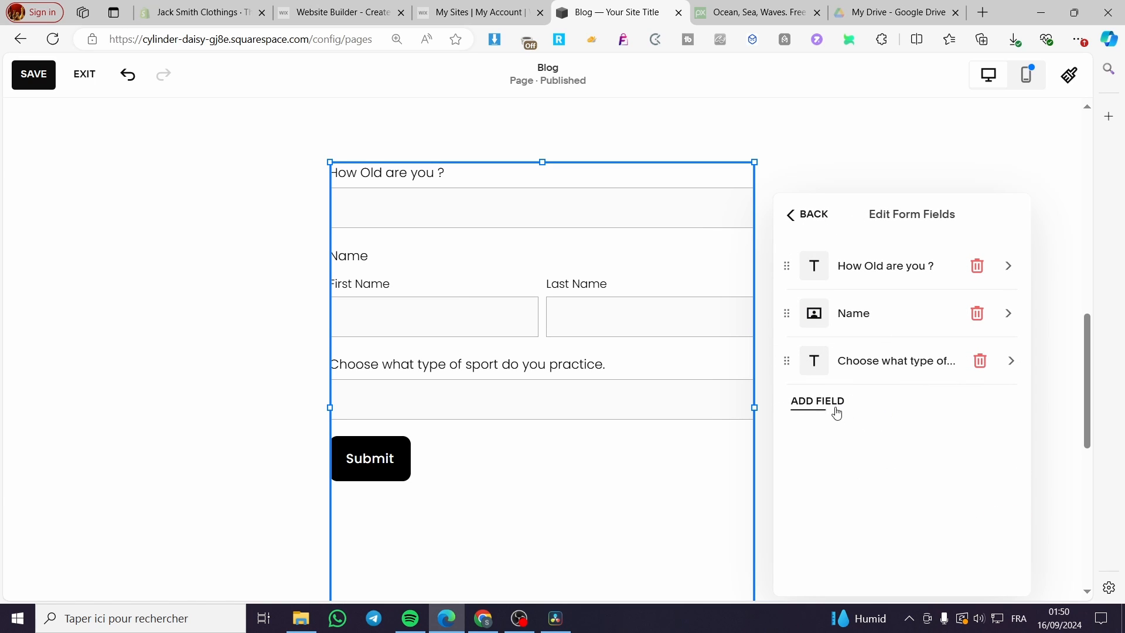
# Make the sport question a required field.
pyautogui.click(873, 363)
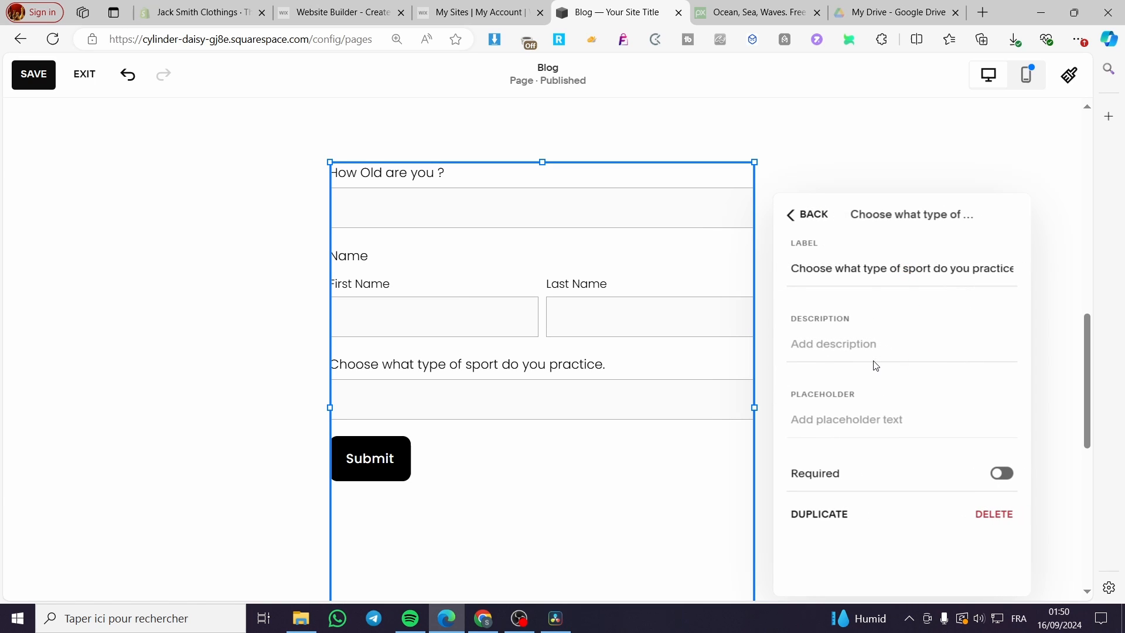
pyautogui.click(886, 424)
pyautogui.click(1002, 473)
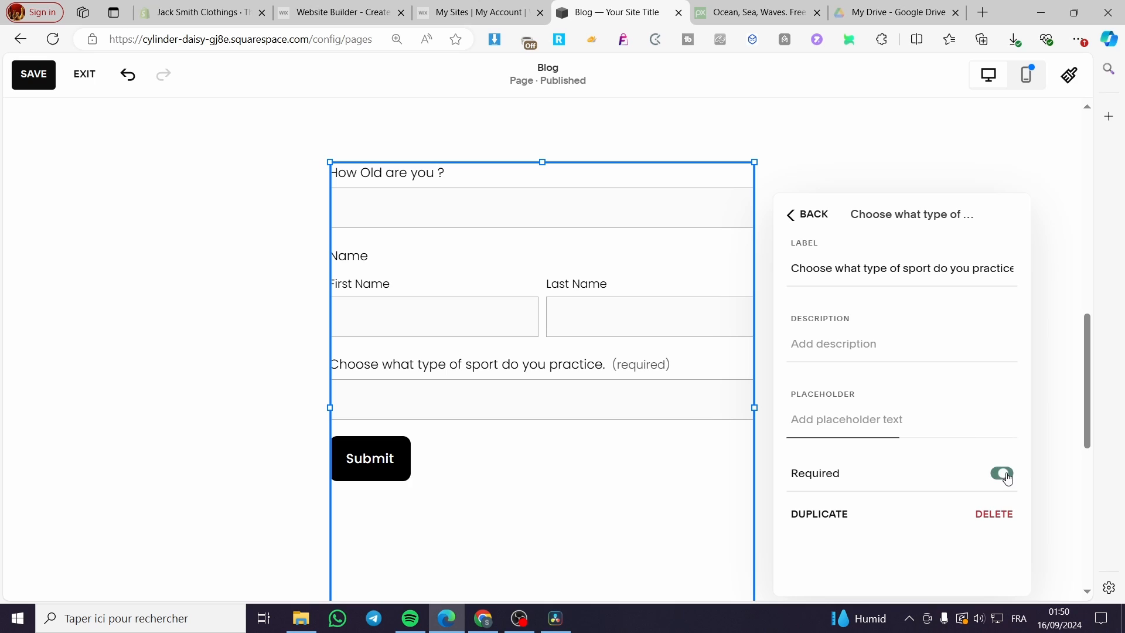
pyautogui.click(787, 216)
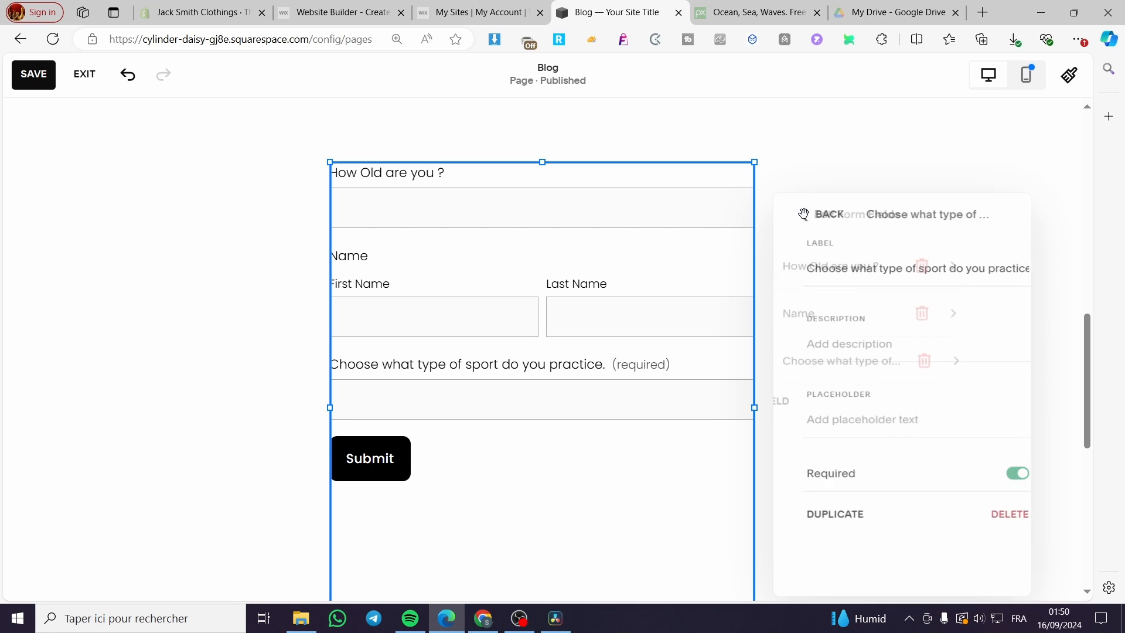
# Add a Radio field to the form below the sport question.
pyautogui.click(830, 403)
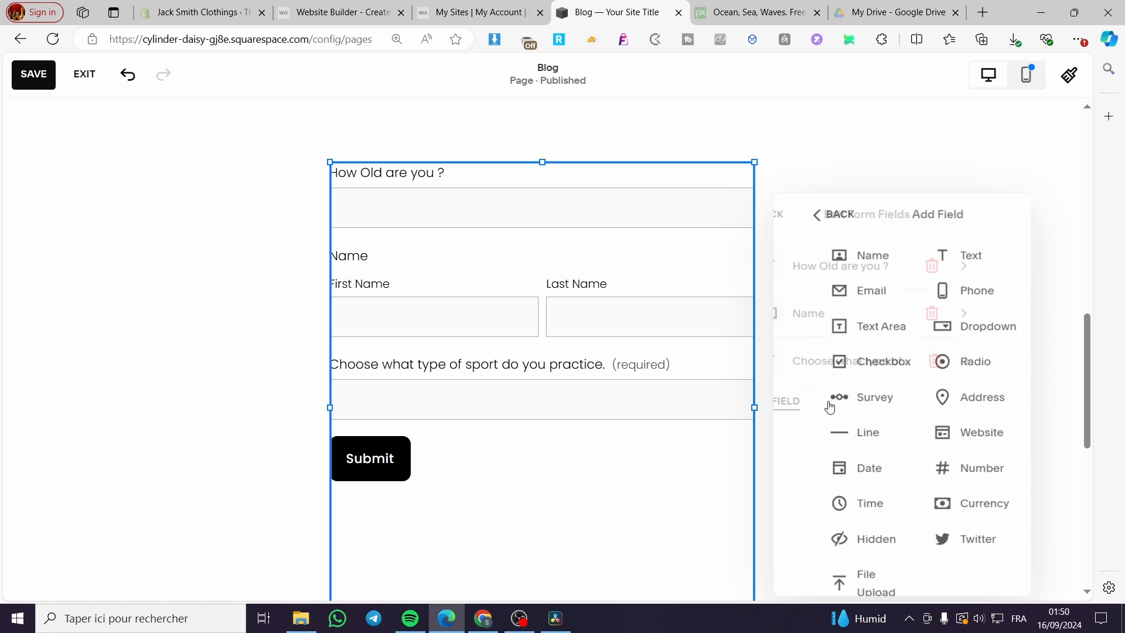
pyautogui.click(941, 368)
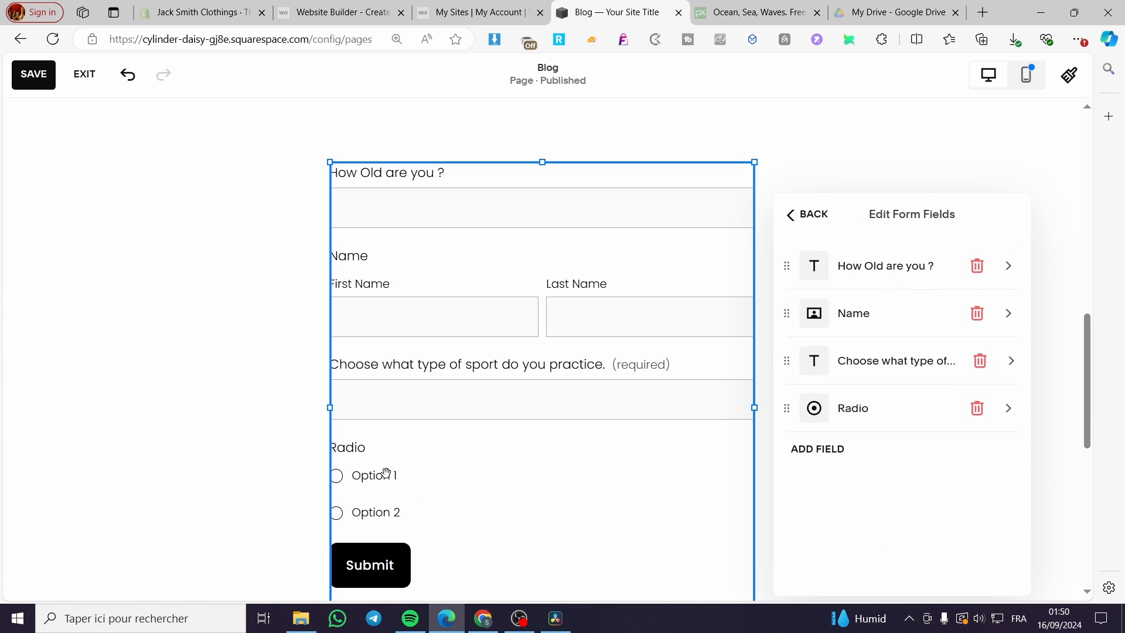
pyautogui.moveTo(385, 475); pyautogui.dragTo(396, 480)
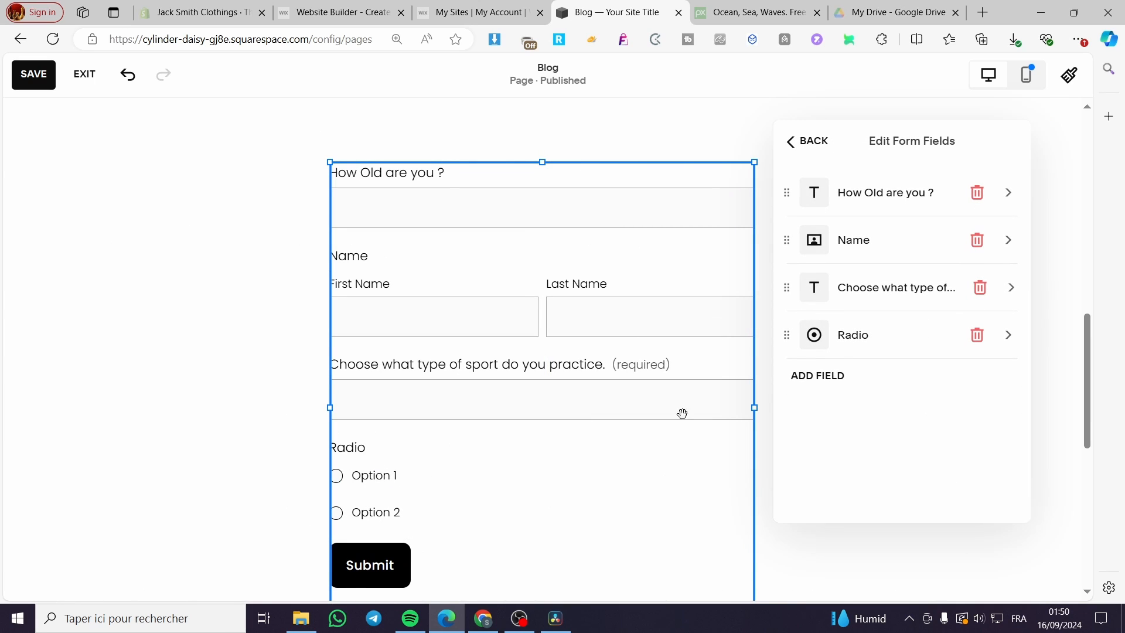
# Set the Radio field's options to Football, Basketball and Baseball and make the field required.
pyautogui.click(851, 347)
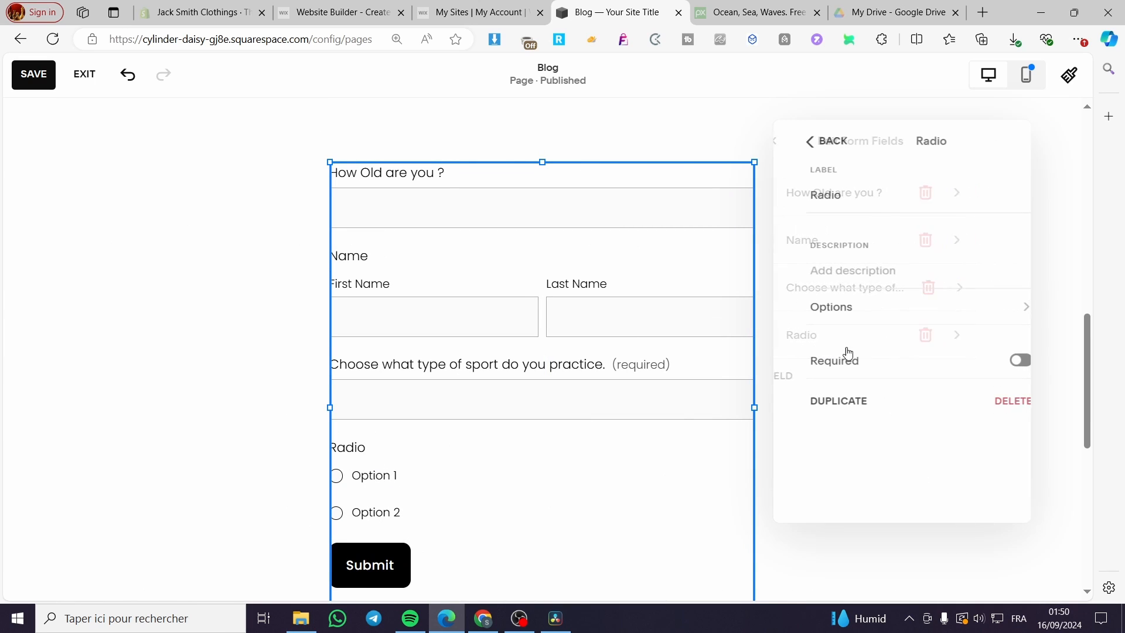
pyautogui.click(853, 307)
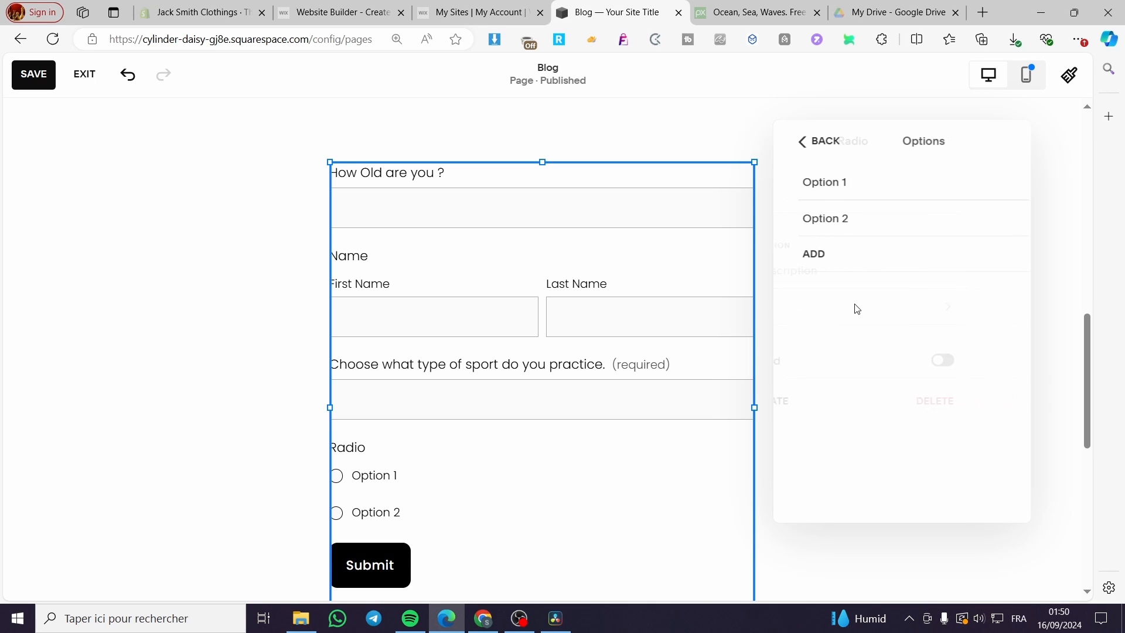
pyautogui.moveTo(861, 184); pyautogui.dragTo(762, 189)
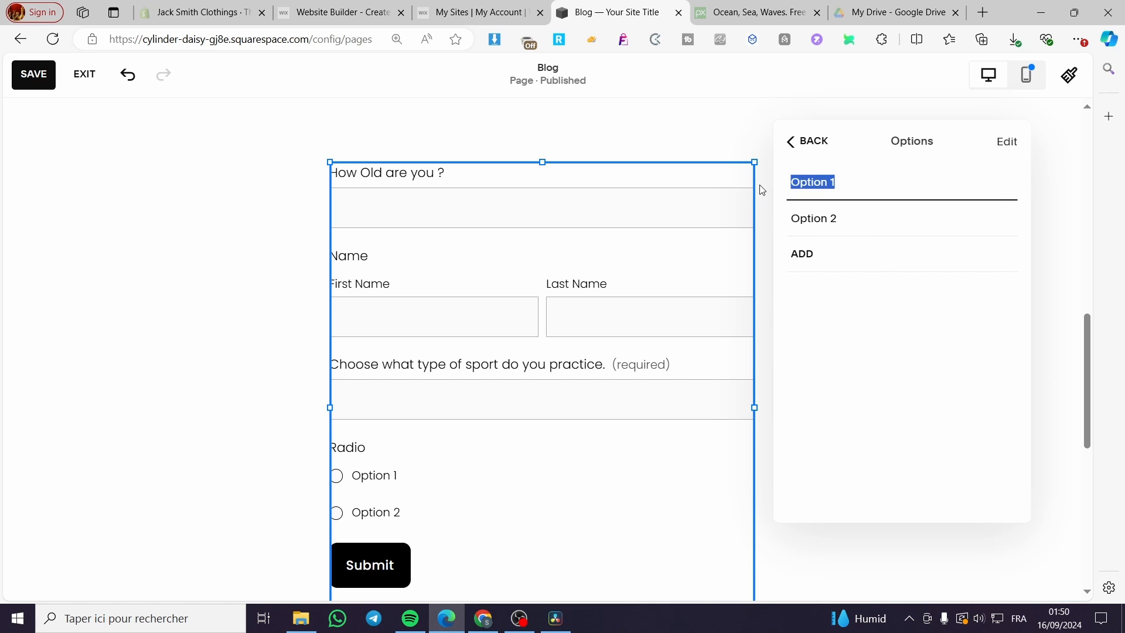
pyautogui.write('F')
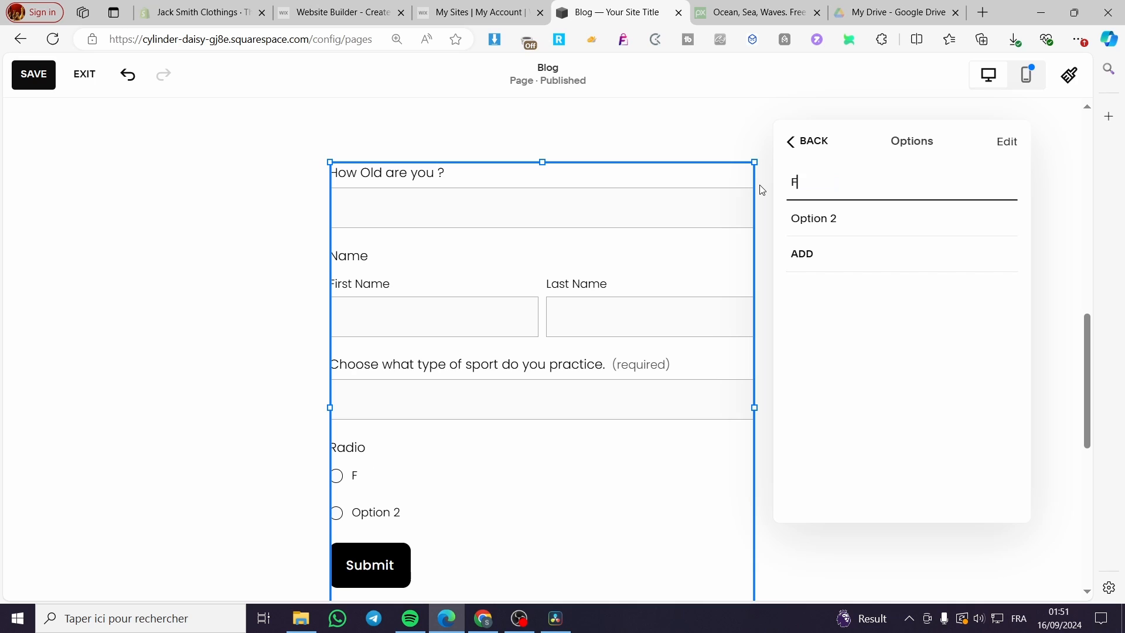
pyautogui.write('ootball')
pyautogui.press('Tab')
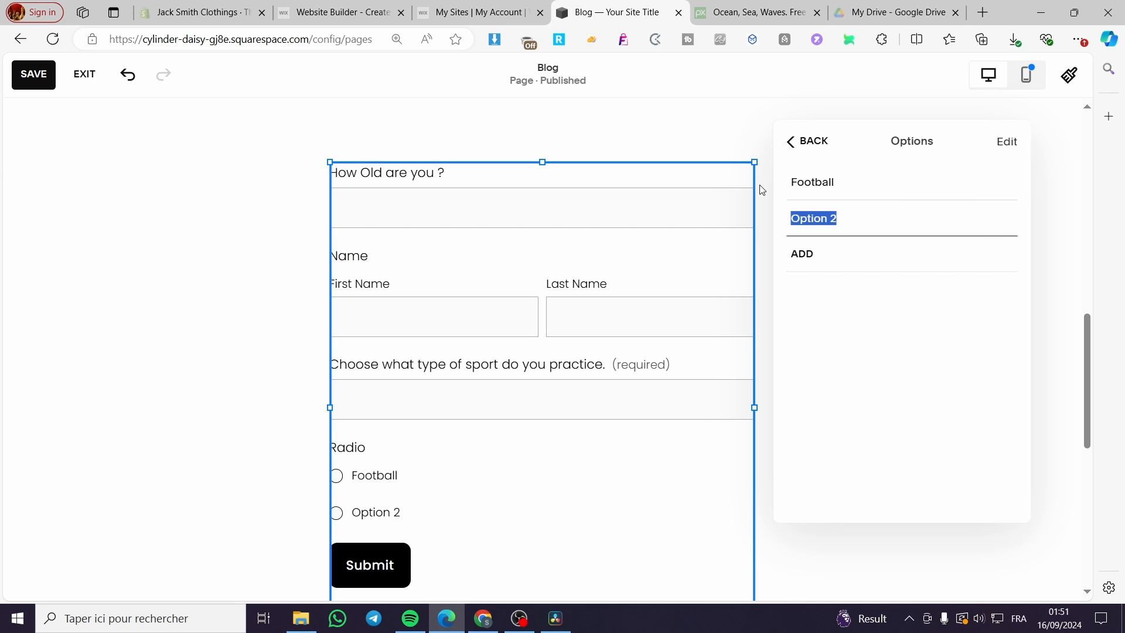
pyautogui.write('Basket')
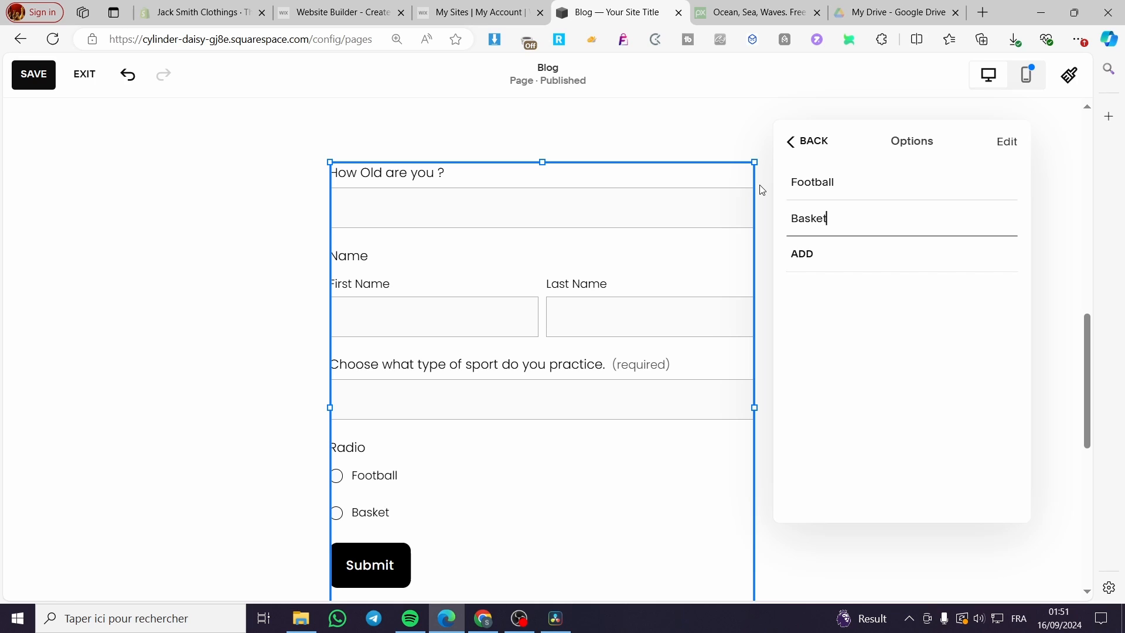
pyautogui.write('ball')
pyautogui.click(823, 262)
pyautogui.write('Basebal')
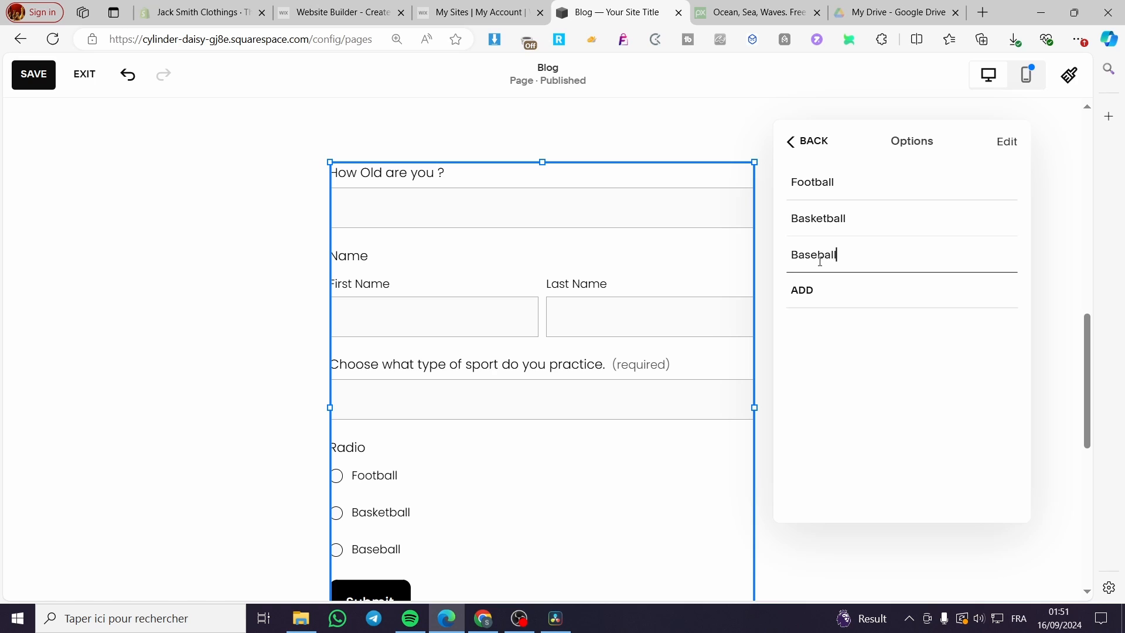
pyautogui.click(819, 144)
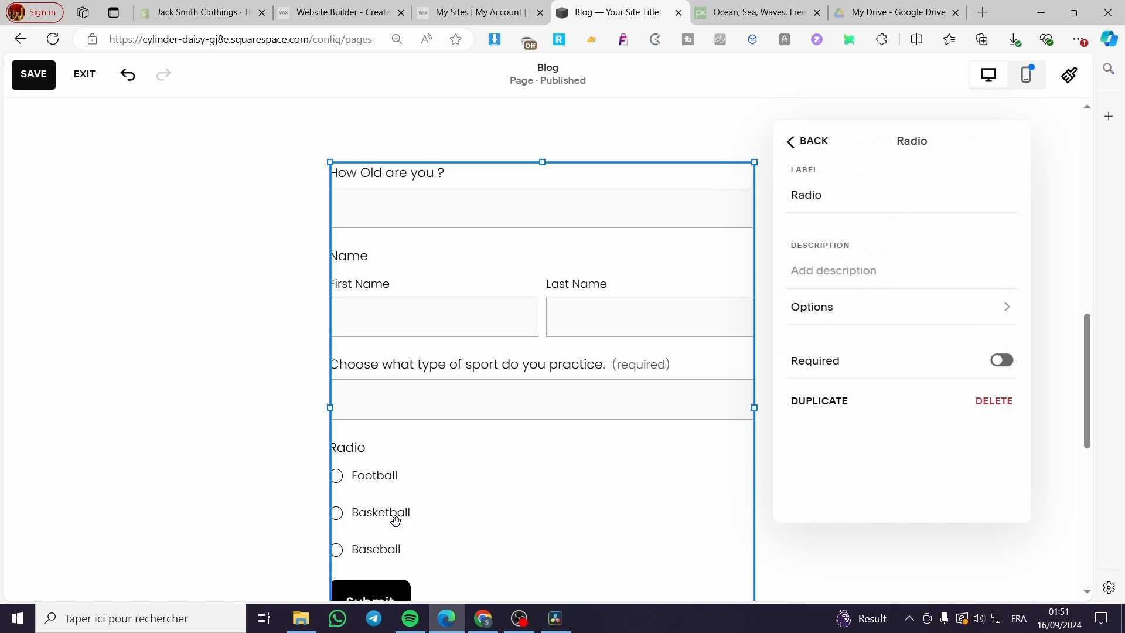
pyautogui.click(1002, 360)
pyautogui.click(814, 145)
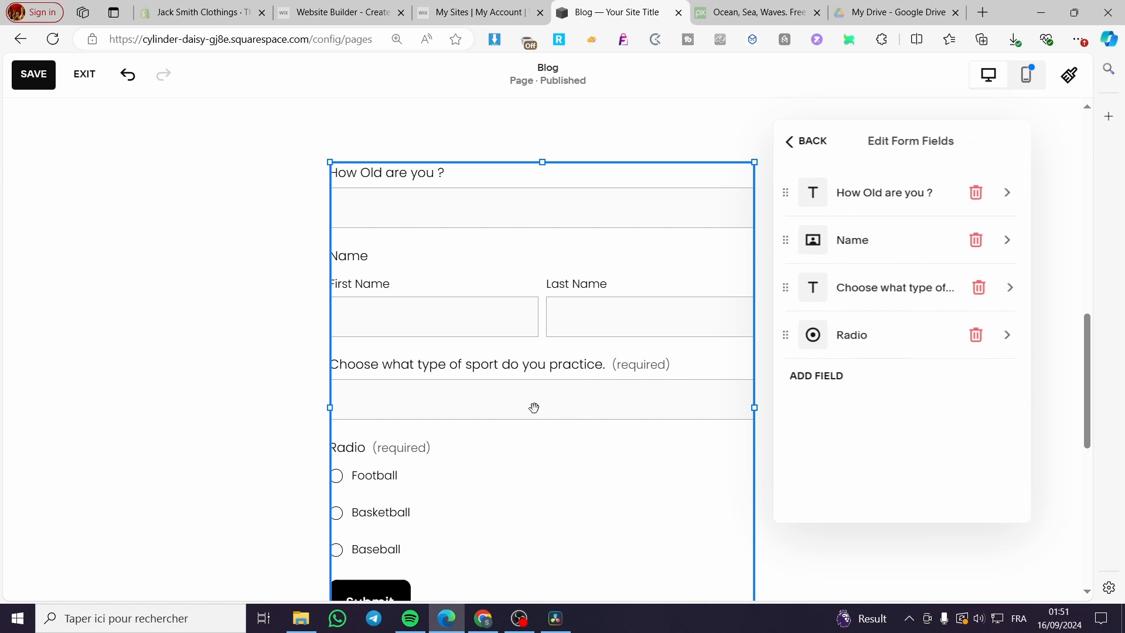
# Turn off the required setting of the sport question's text field.
pyautogui.click(892, 293)
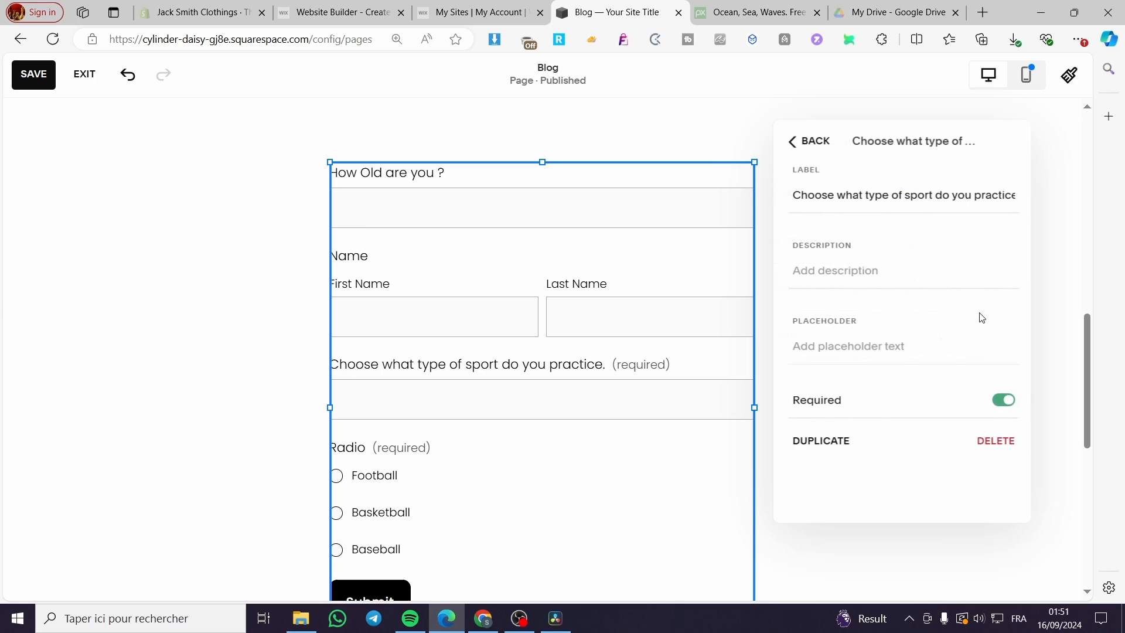
pyautogui.click(1003, 402)
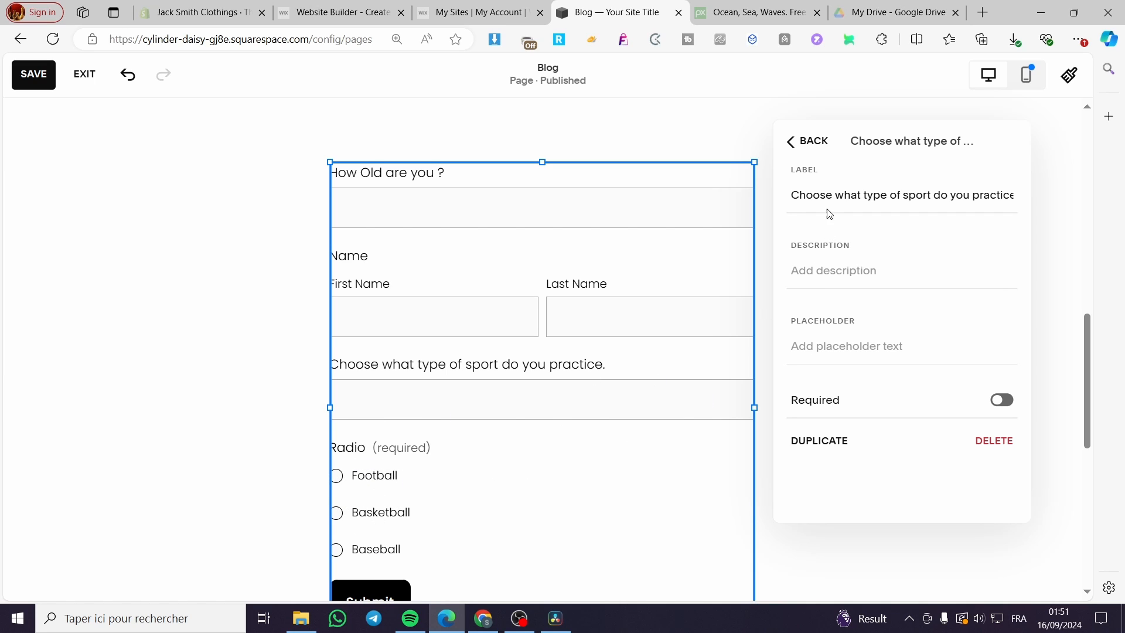
pyautogui.click(794, 141)
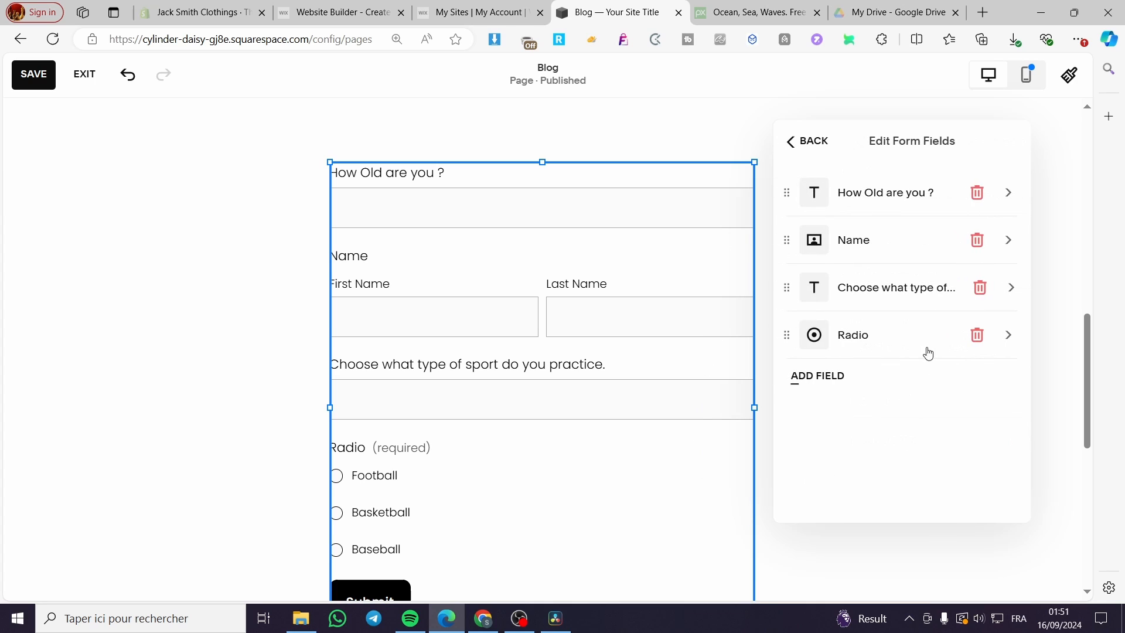
# Add a Checkbox field to the form below the Radio field.
pyautogui.click(843, 388)
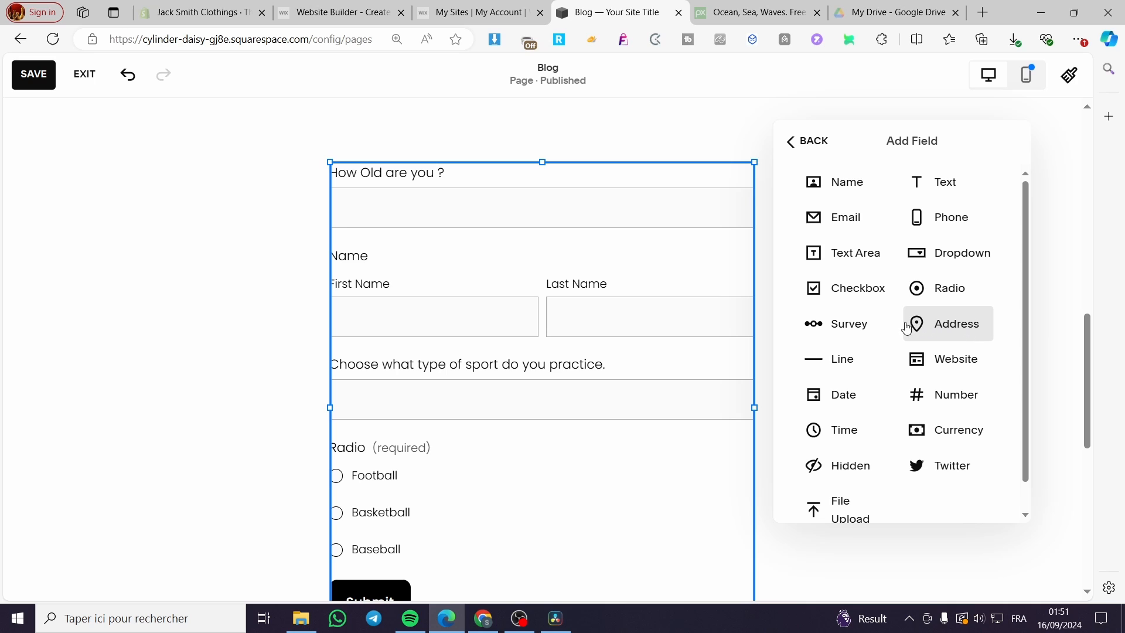
pyautogui.click(875, 296)
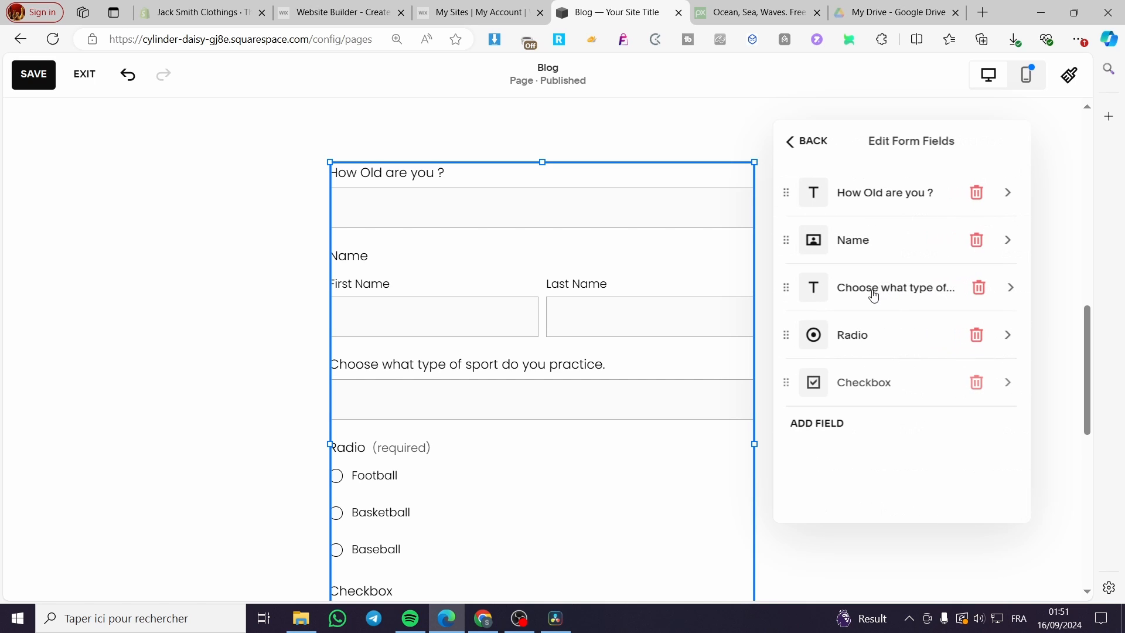
pyautogui.scroll(-3, 427, 489)
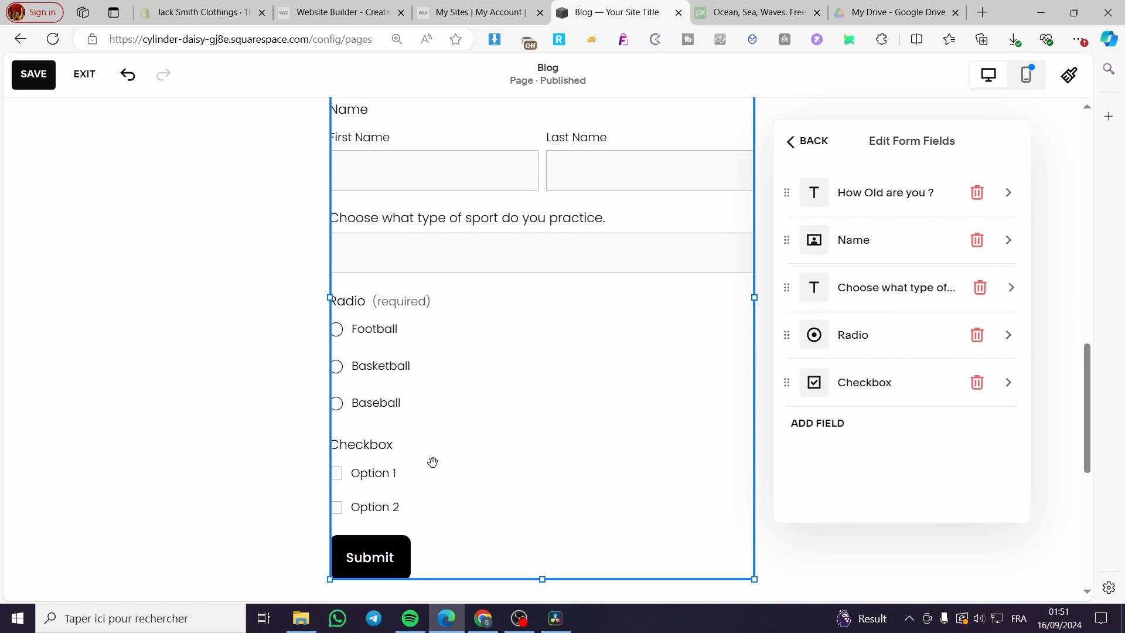
# Delete the Checkbox field from the form and move the Name field above the "How Old are you ?" field.
pyautogui.click(977, 382)
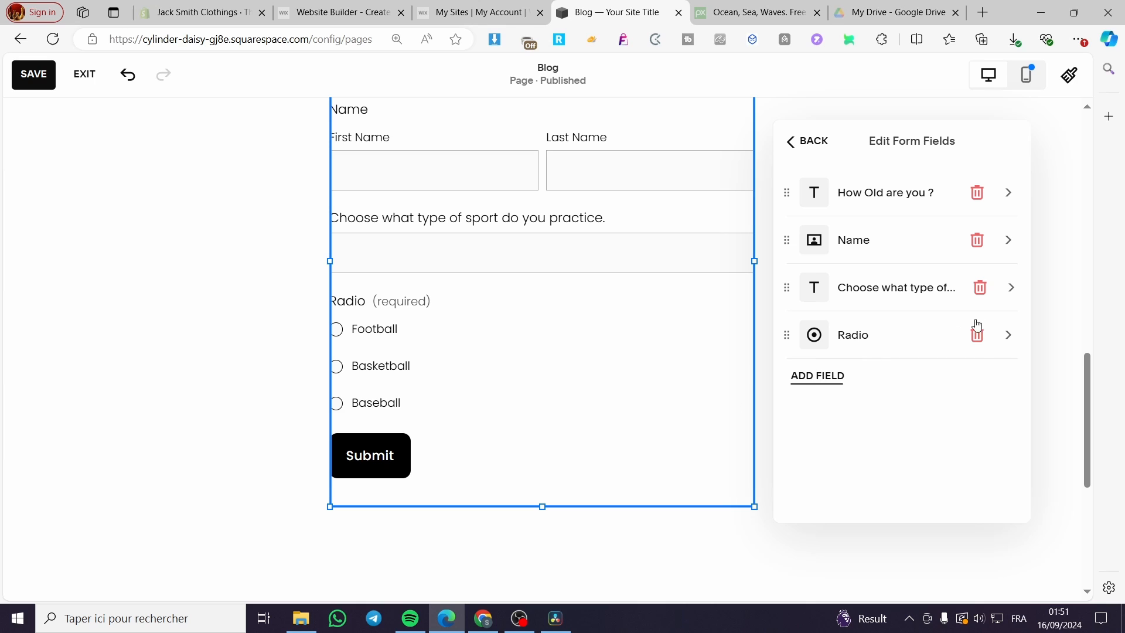
pyautogui.scroll(4, 440, 436)
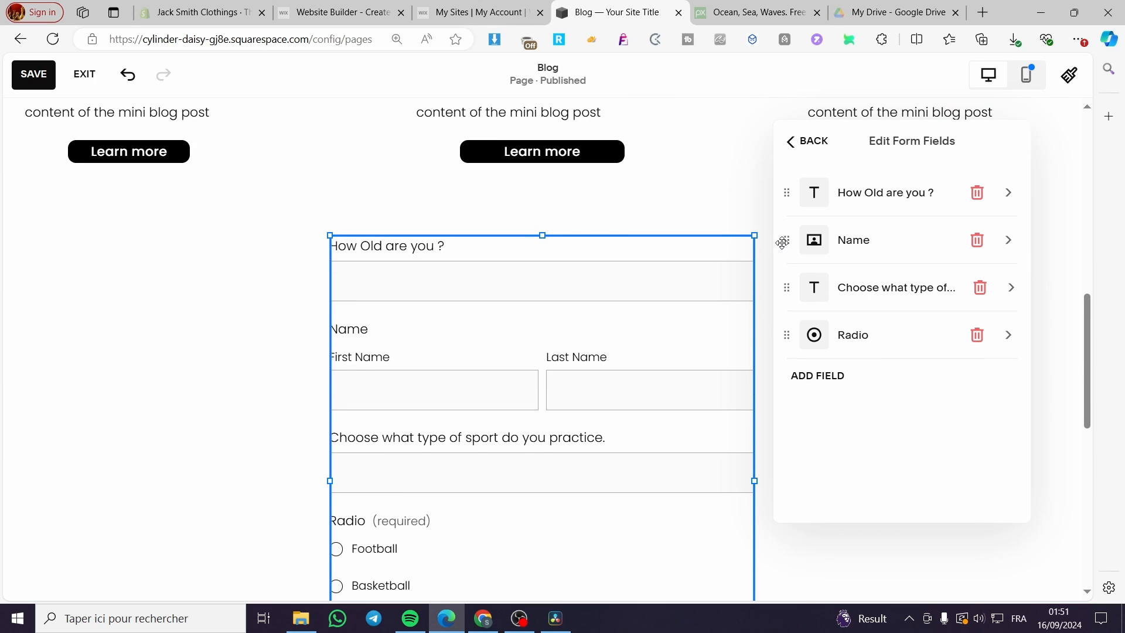
pyautogui.moveTo(789, 242); pyautogui.dragTo(786, 194)
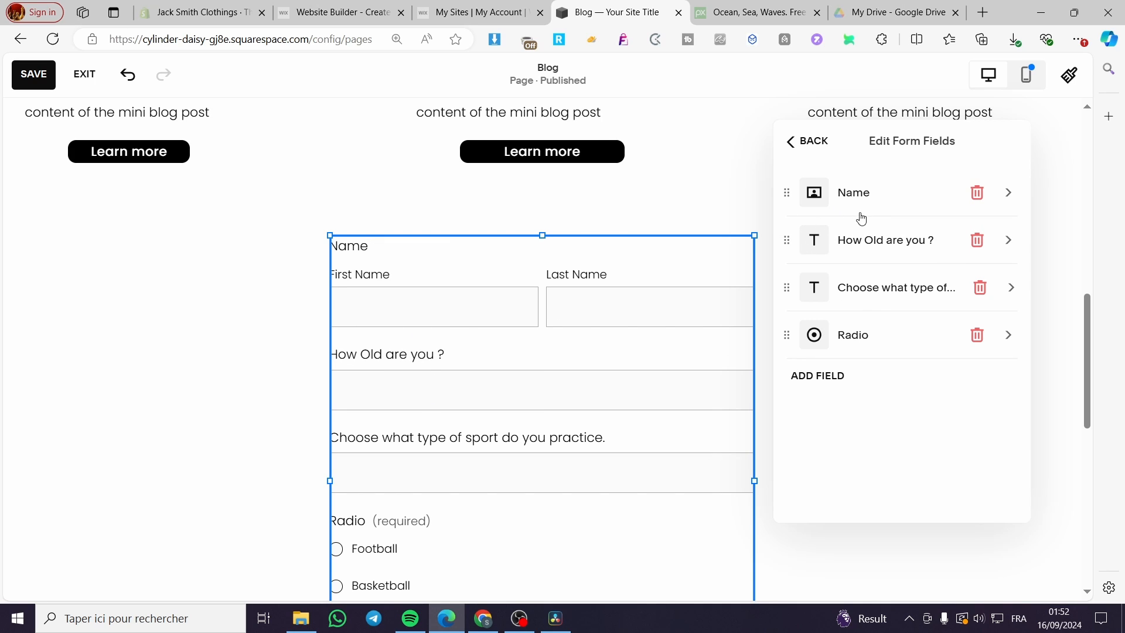
# Make both the Name field and the "How Old are you ?" field required in the form.
pyautogui.click(883, 202)
pyautogui.click(1002, 325)
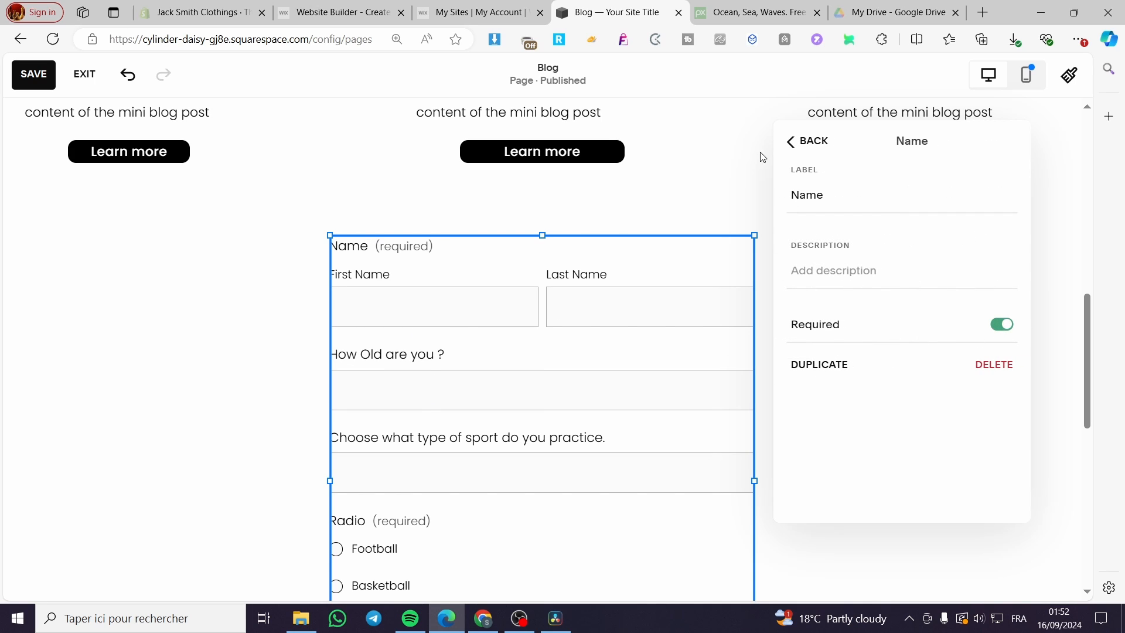
pyautogui.click(802, 141)
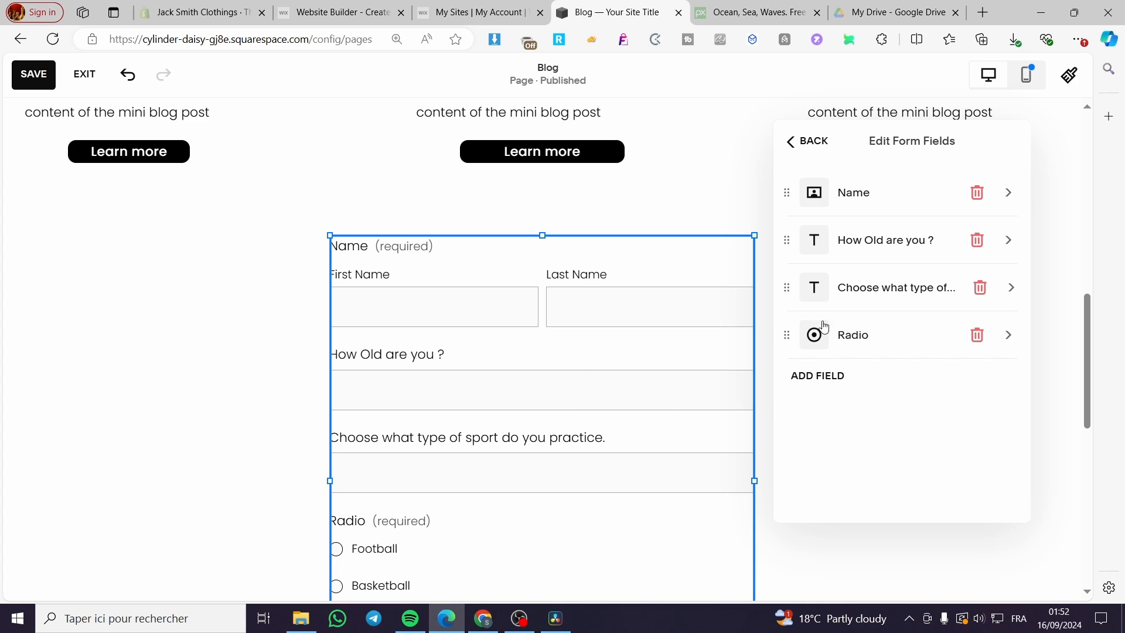
pyautogui.click(849, 240)
pyautogui.click(1017, 405)
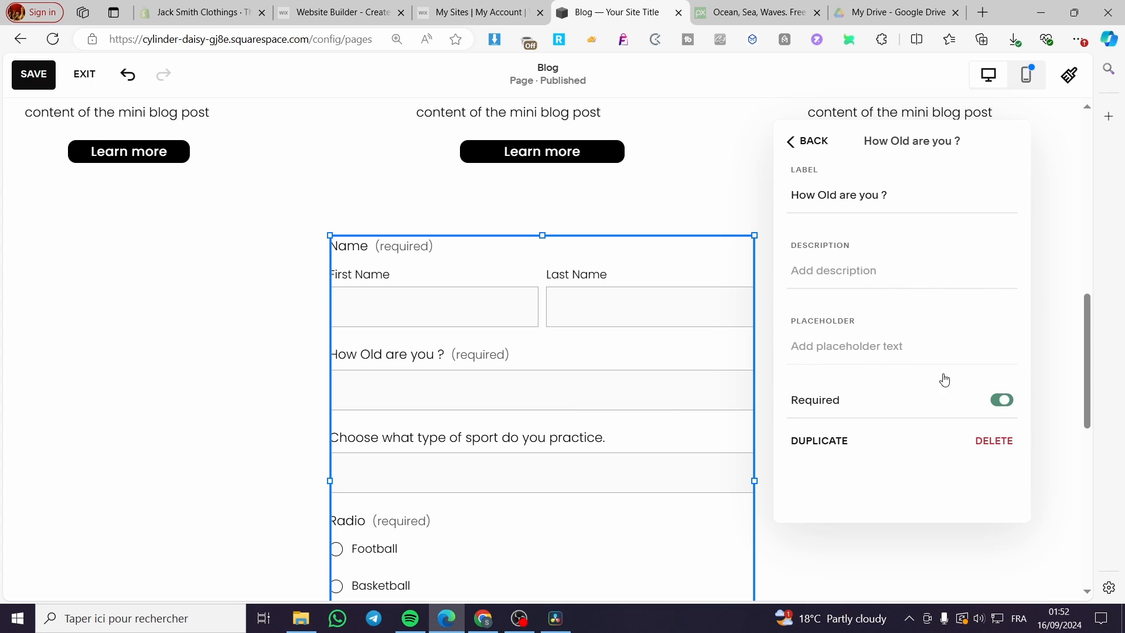
pyautogui.click(814, 145)
pyautogui.scroll(-1, 249, 429)
pyautogui.scroll(-3, 249, 429)
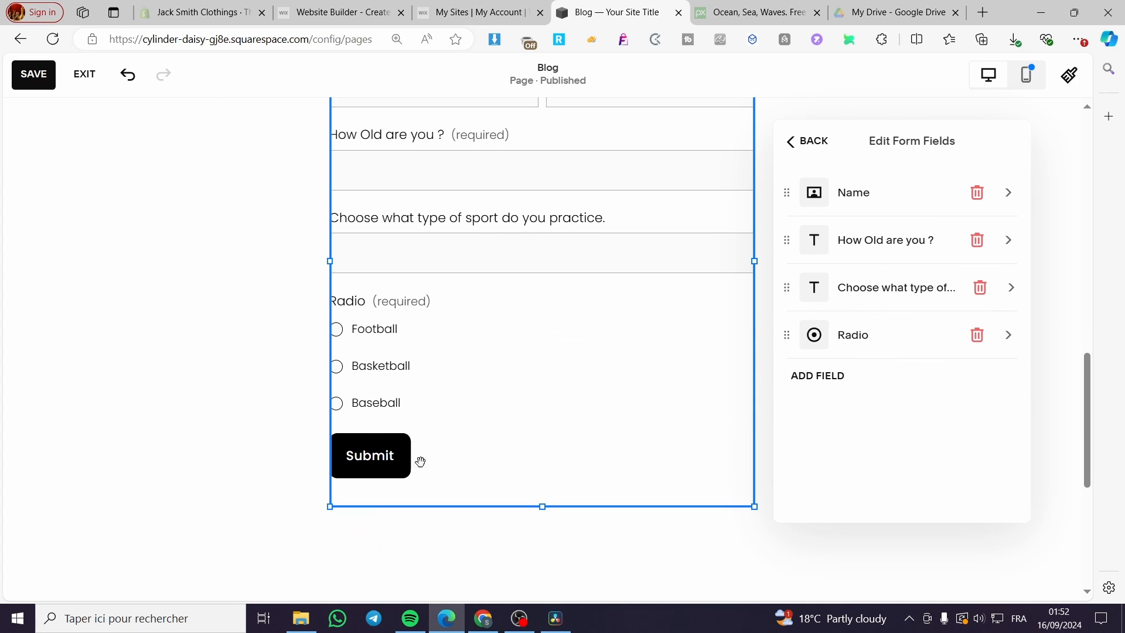